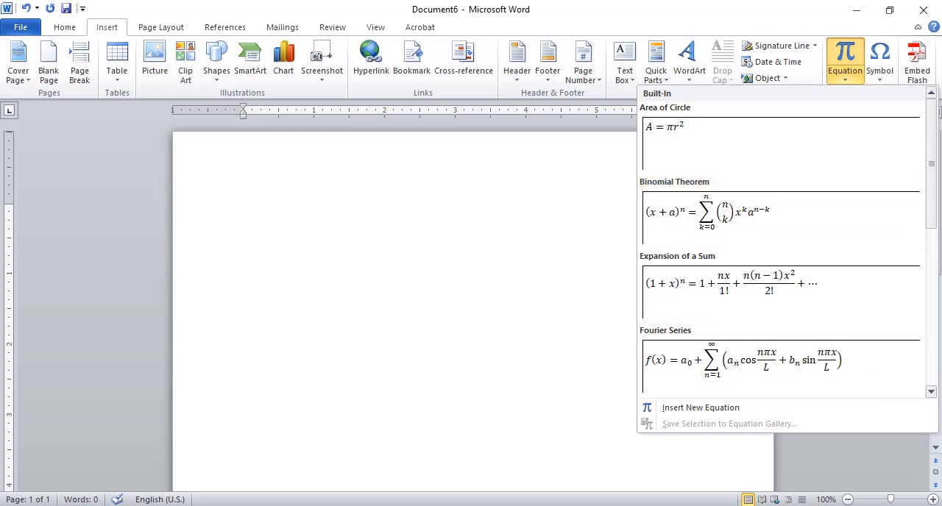
scroll(919, 305, "down", 8)
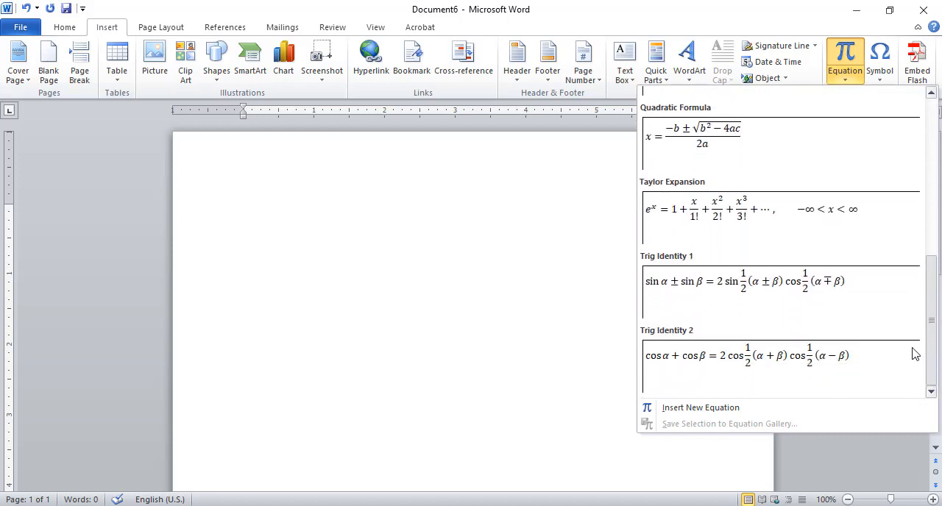
scroll(911, 297, "up", 3)
left_click(508, 302)
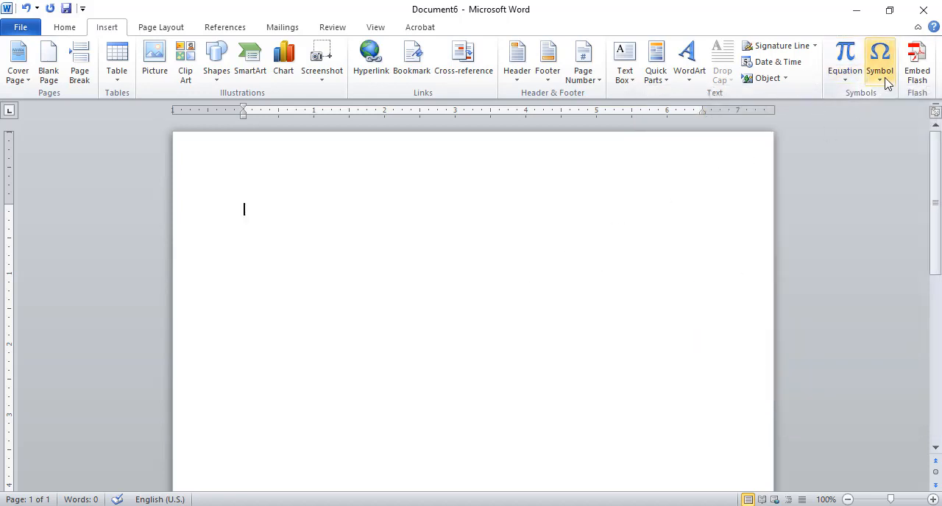
- Insert a copyright symbol at the start of the page and set its font size to 24
left_click(882, 80)
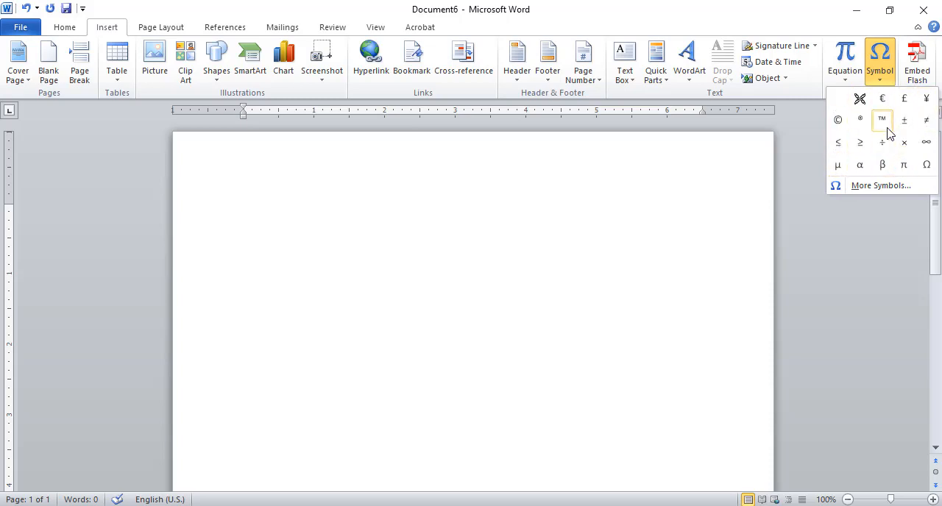
left_click(839, 124)
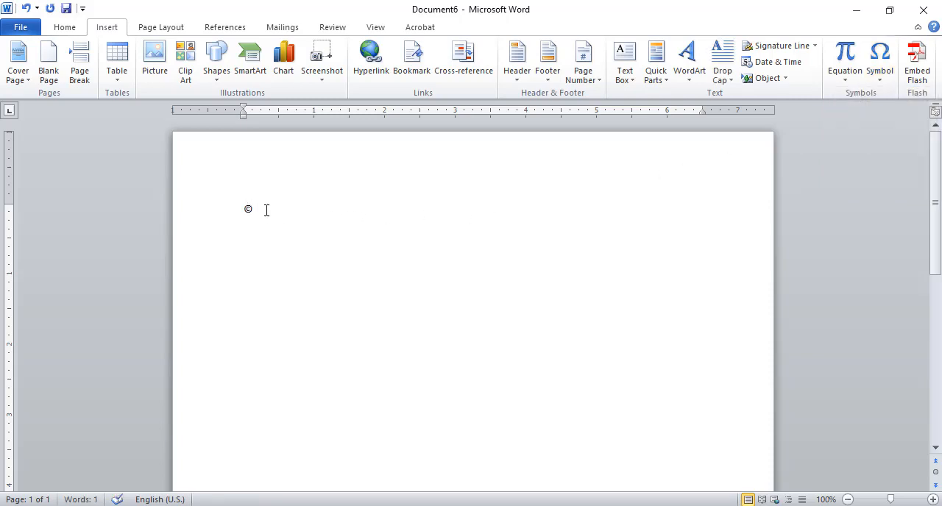
left_click_drag(237, 210, 290, 216)
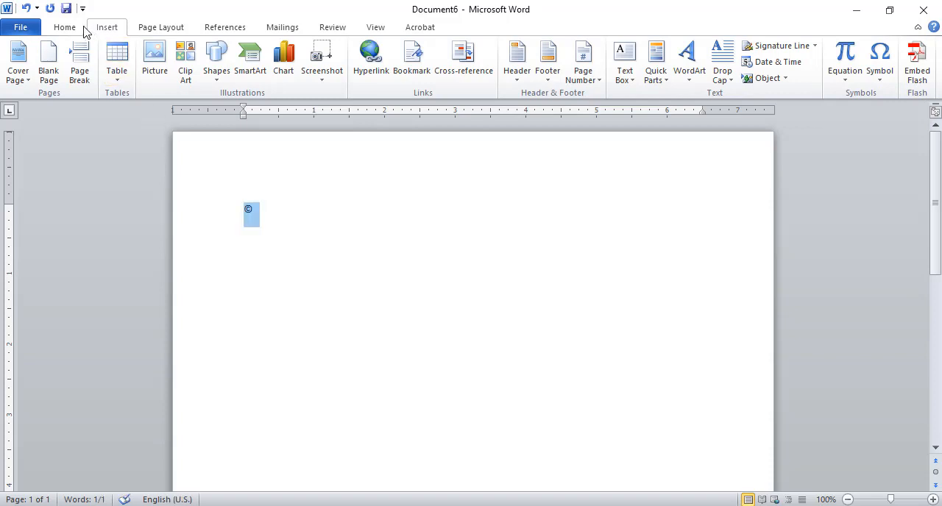
left_click(64, 27)
left_click(211, 53)
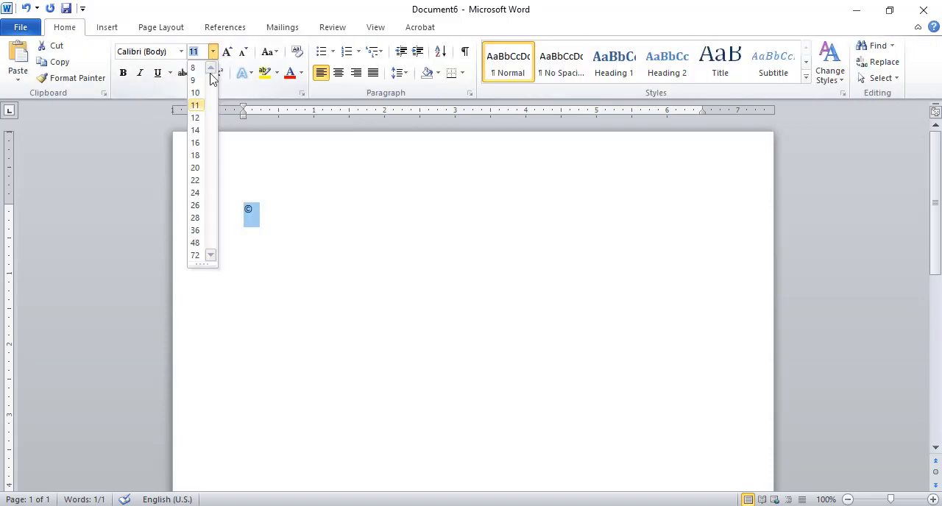
left_click(197, 204)
left_click(332, 244)
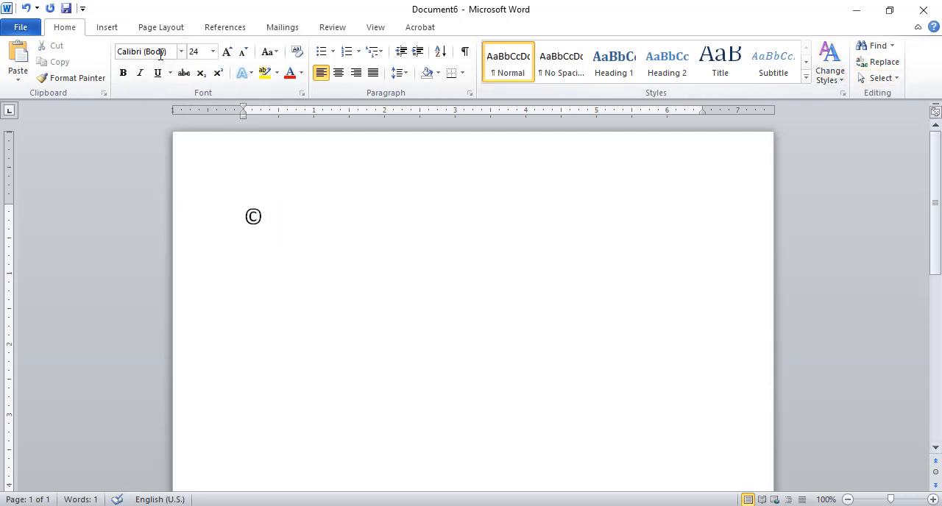
- Insert a registered trademark symbol (®) directly after the copyright symbol
left_click(104, 34)
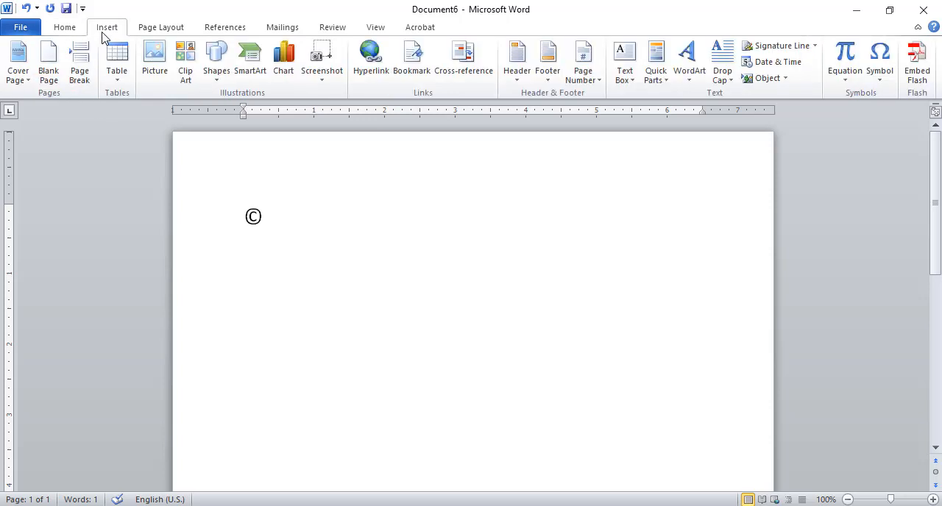
left_click(887, 86)
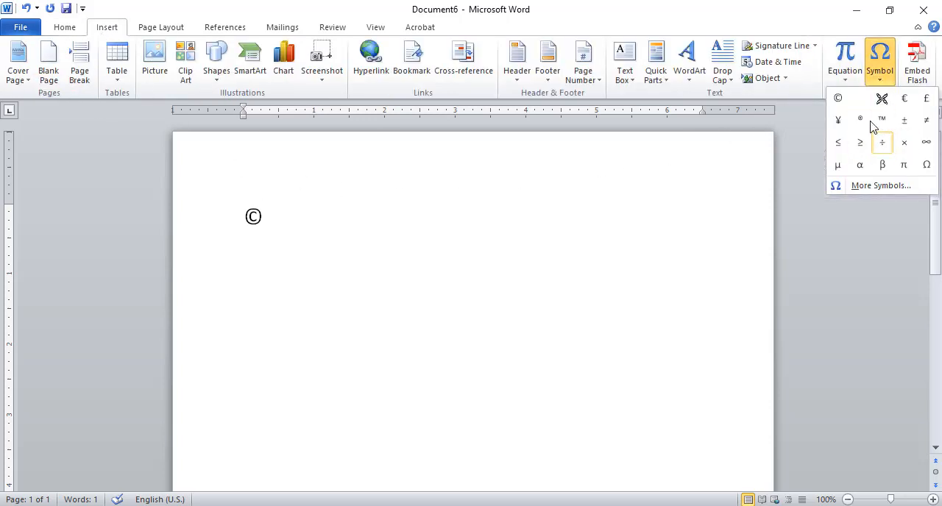
left_click(859, 120)
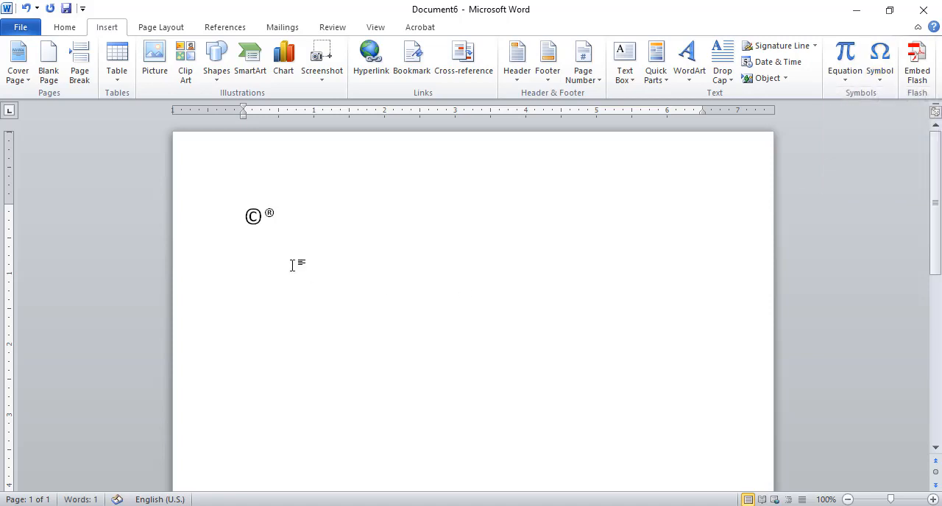
left_click(194, 216)
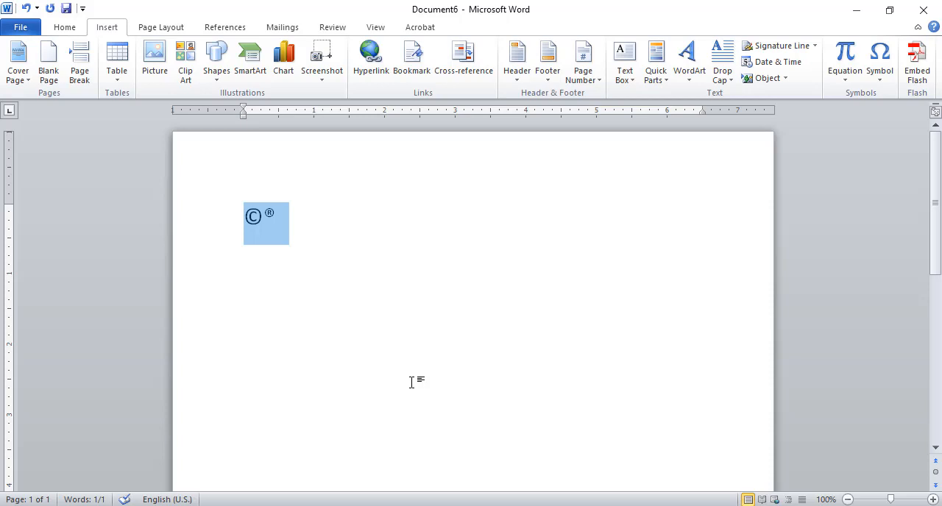
key("End")
type(">>")
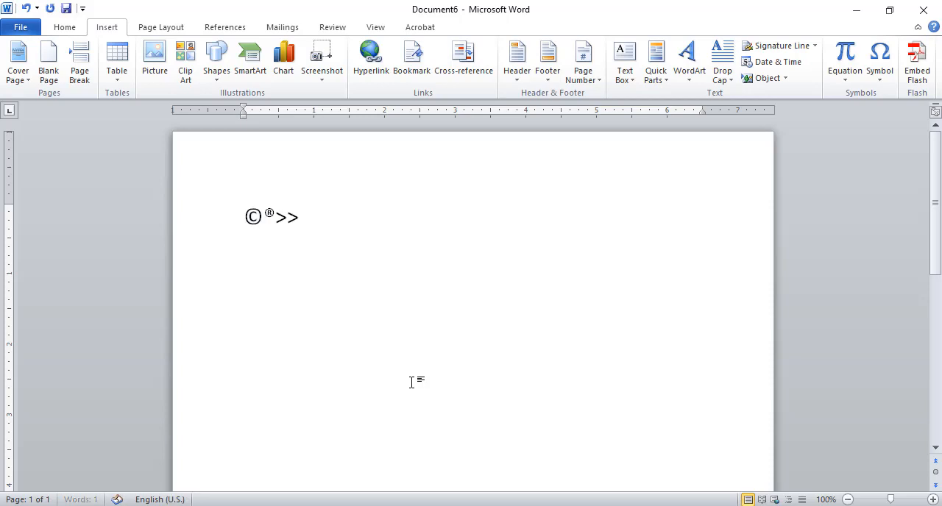
key("BackSpace")
key("BackSpace")
key("Home")
key("shift+End")
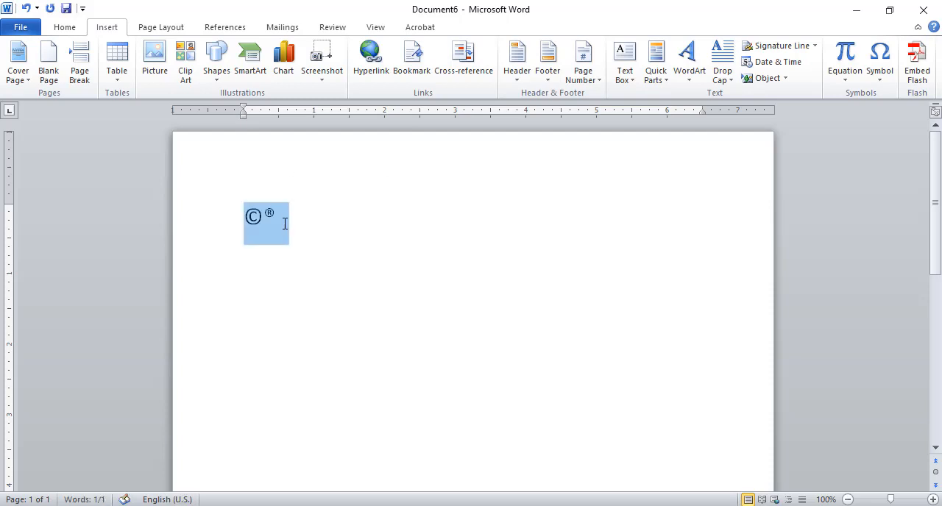
type("<>")
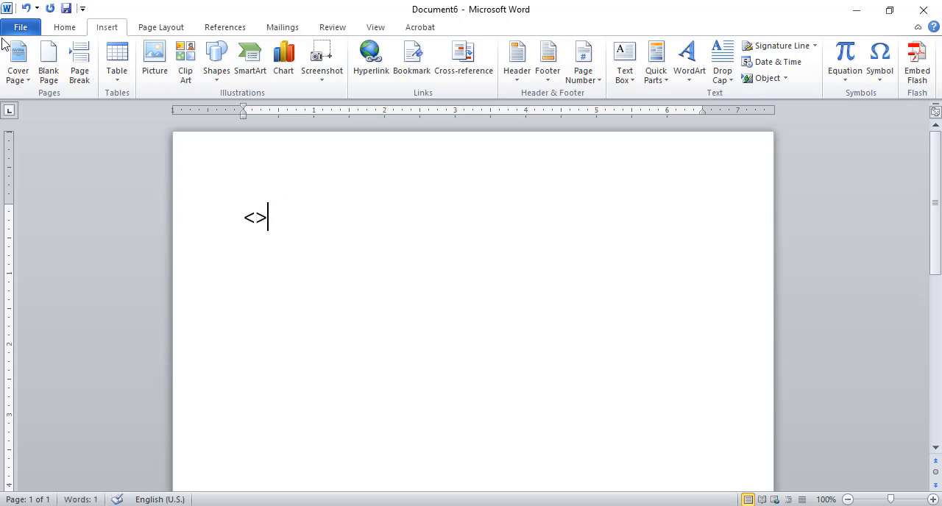
left_click(25, 8)
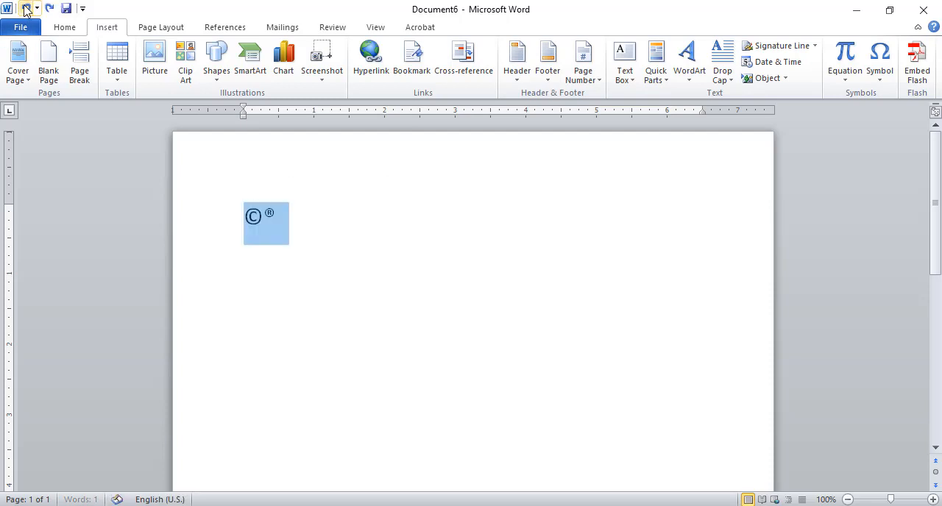
- Set the font size of the selected copyright and registered symbols to 28
left_click(63, 27)
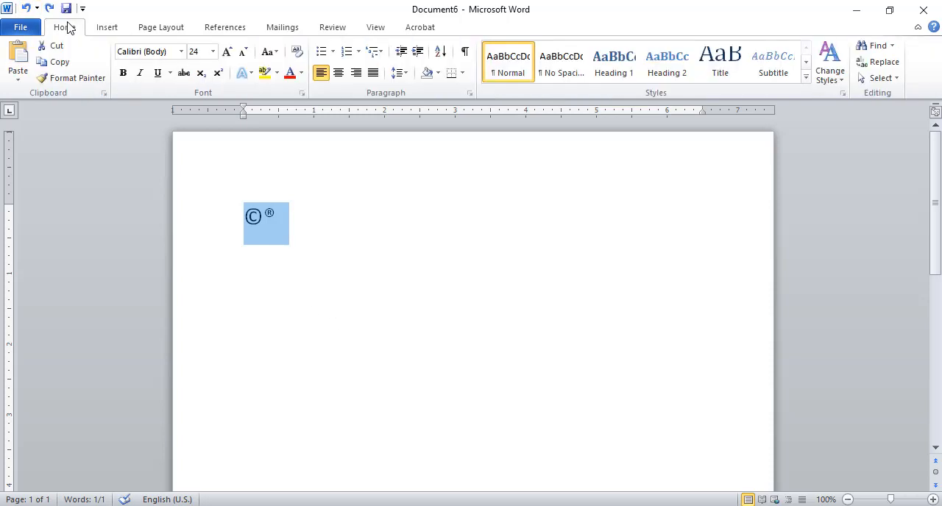
left_click(212, 51)
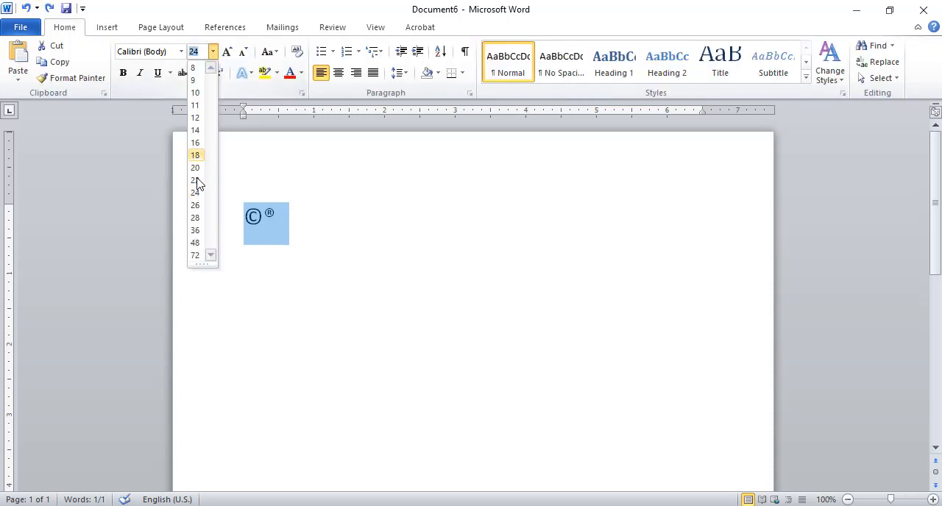
left_click(195, 219)
left_click(361, 275)
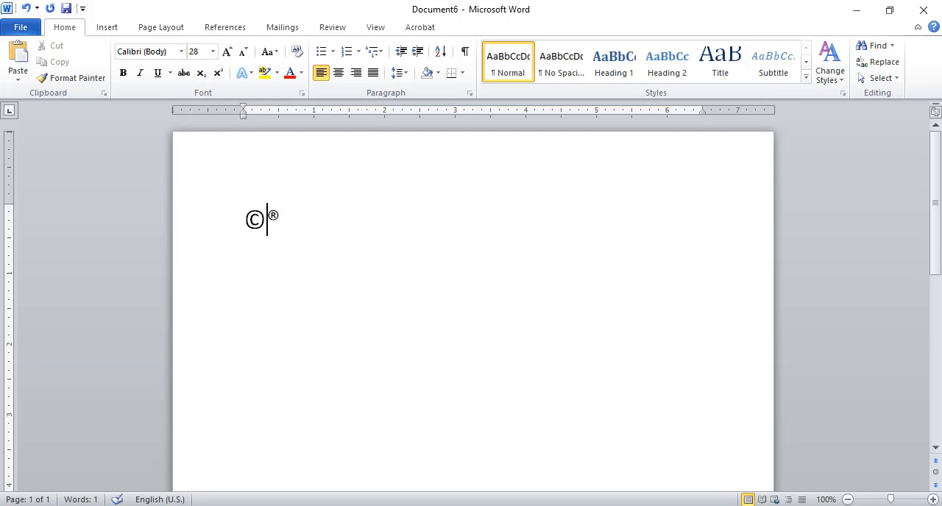
- Insert a space and a trademark symbol (™) between the copyright and registered symbols
type("b")
key("BackSpace")
left_click(106, 27)
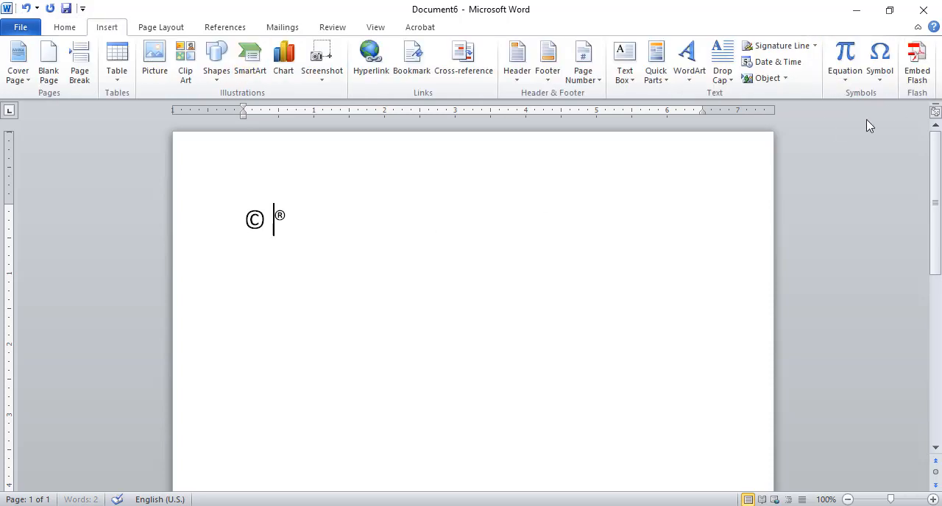
left_click(884, 74)
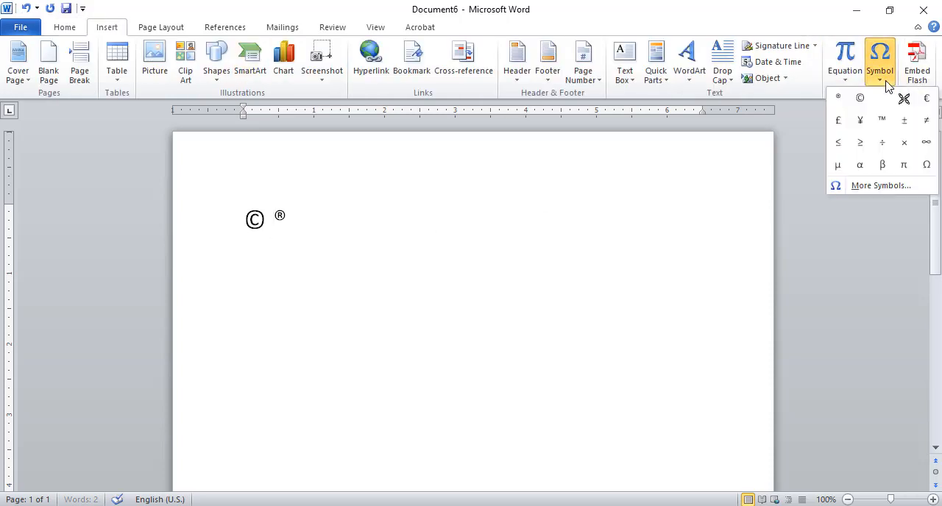
left_click(884, 120)
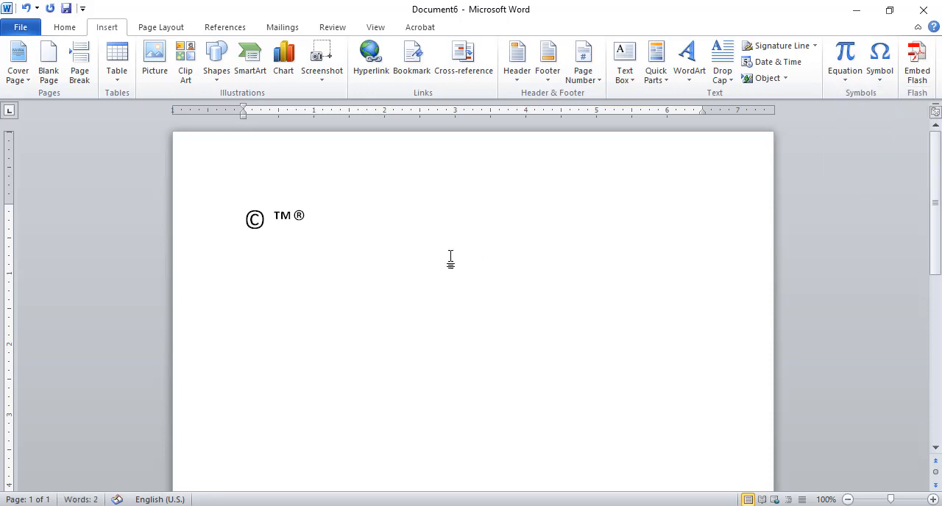
- Replace the whole line of symbols with the word SONY followed by a registered symbol (®)
left_click(213, 229)
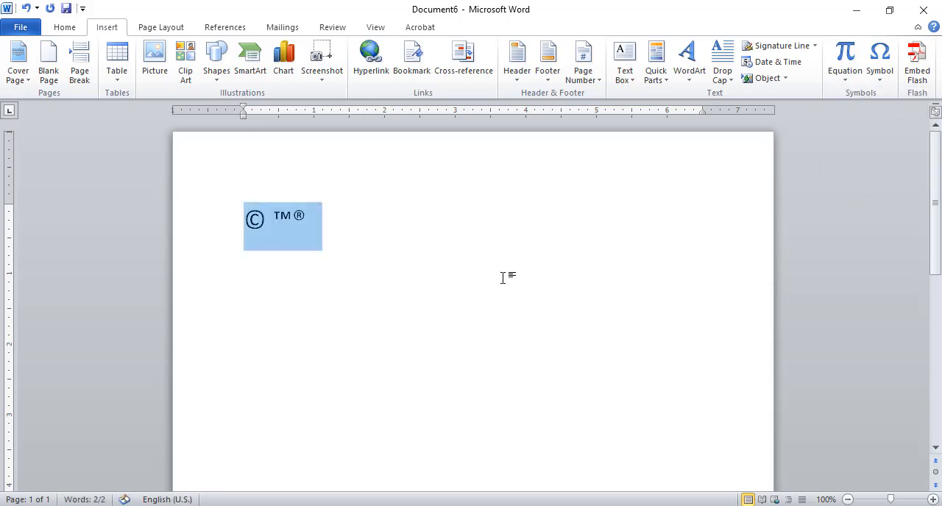
type("SONY")
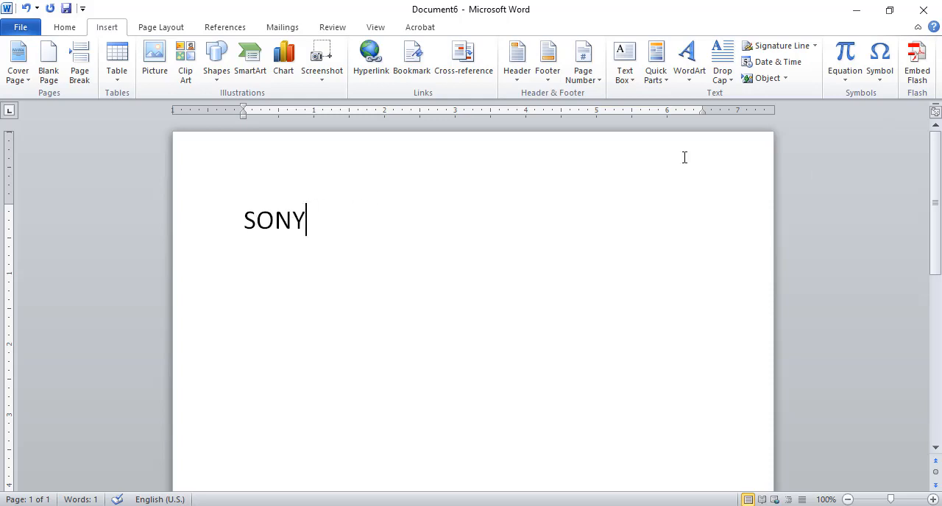
left_click(883, 84)
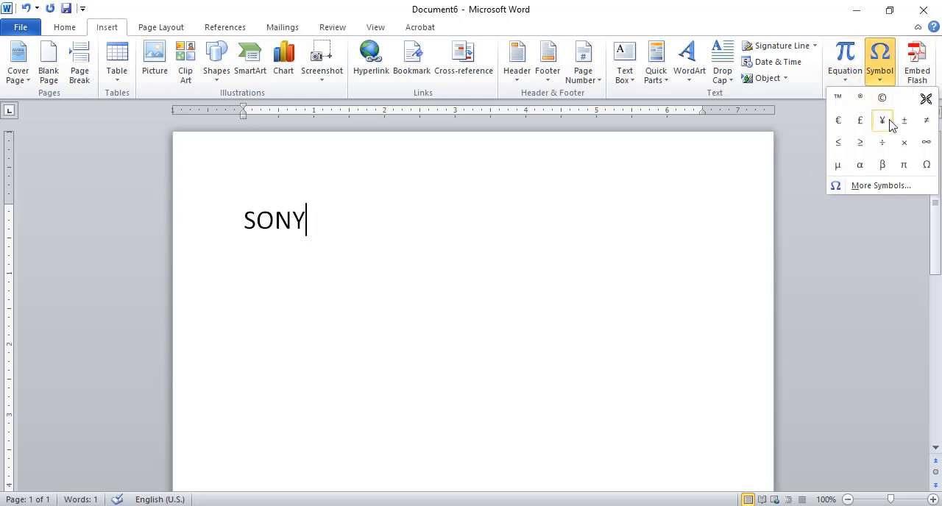
left_click(859, 100)
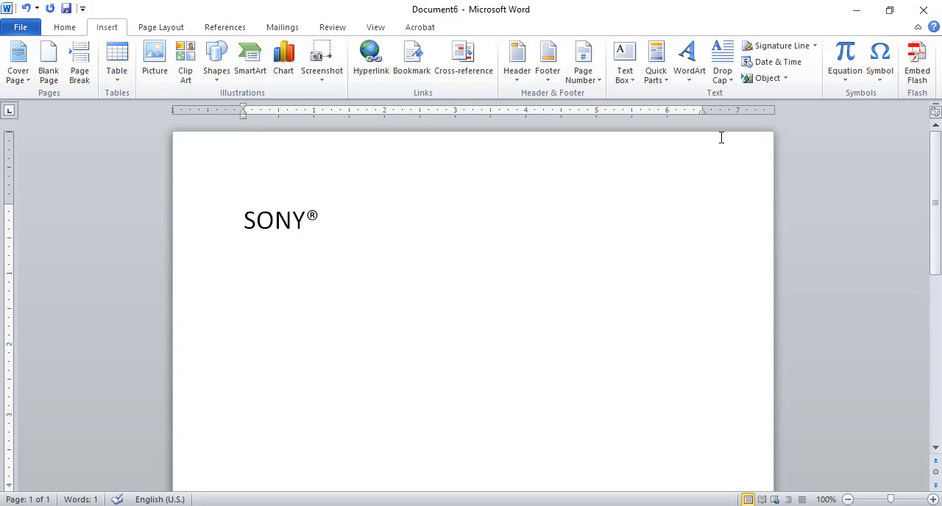
- Open the full Symbol dialog and bring up the Basic Latin characters at the start of its list
left_click(882, 80)
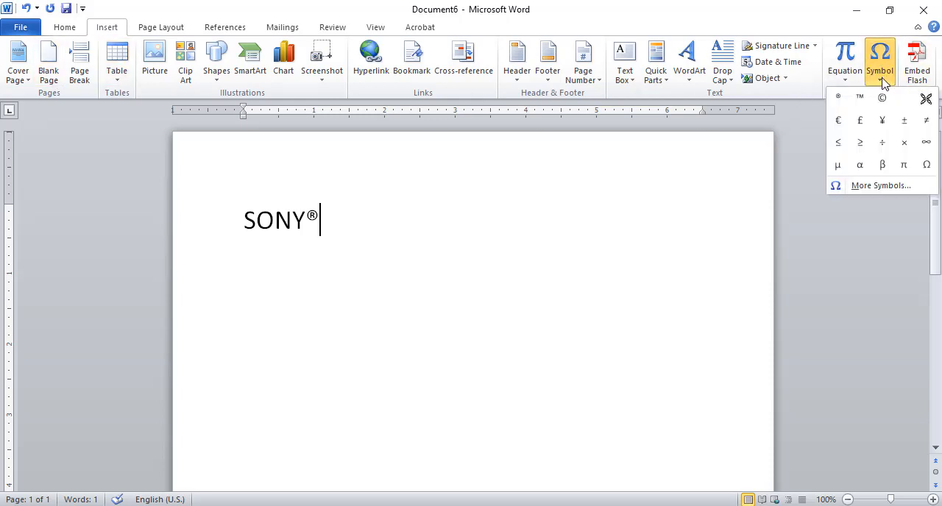
left_click(882, 186)
left_click_drag(622, 184, 451, 165)
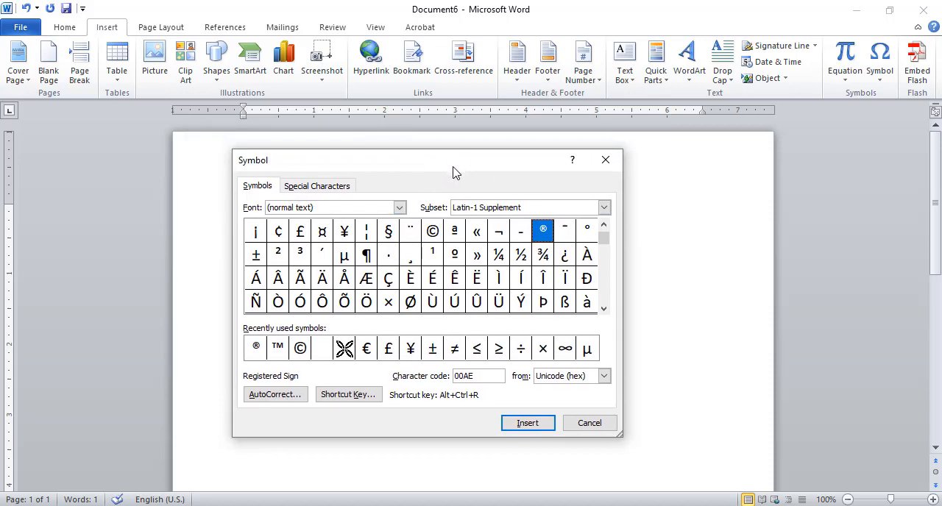
left_click_drag(453, 173, 479, 158)
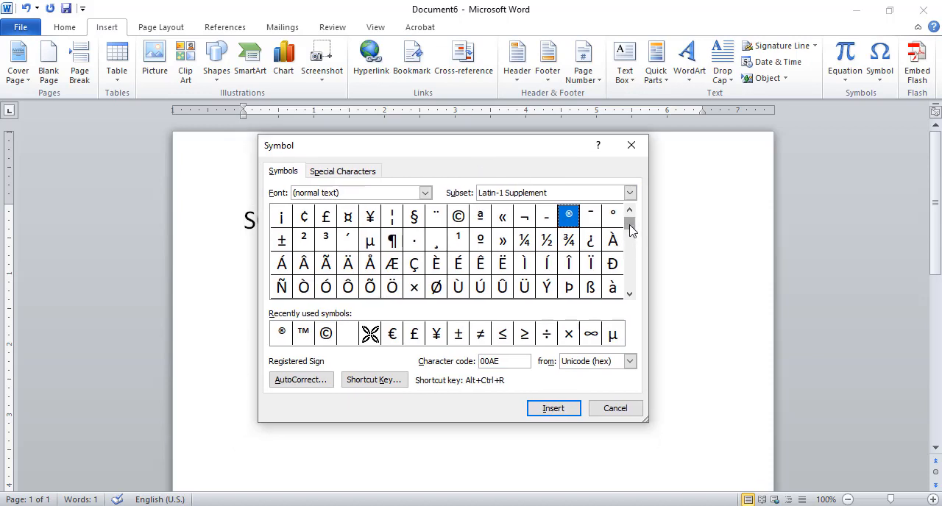
left_click_drag(631, 243, 631, 214)
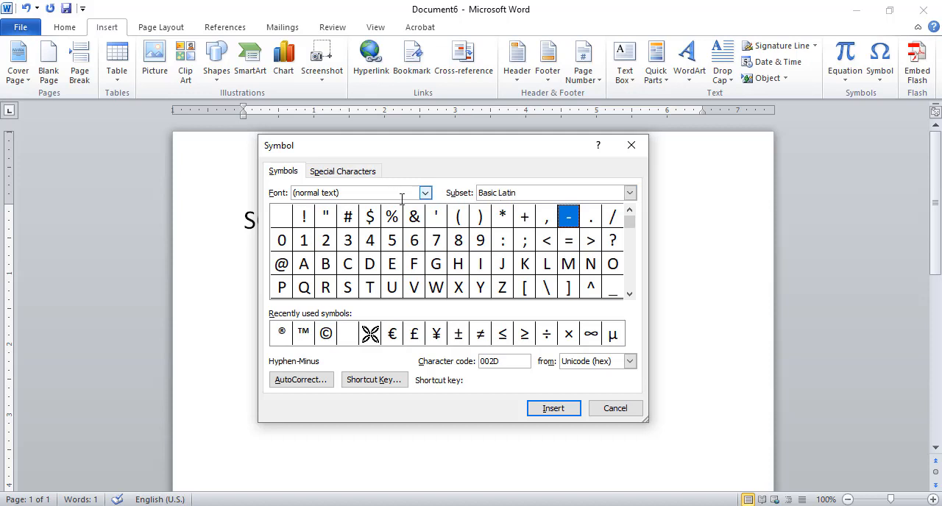
- Set the font of the symbol list to Segoe UI
left_click(425, 194)
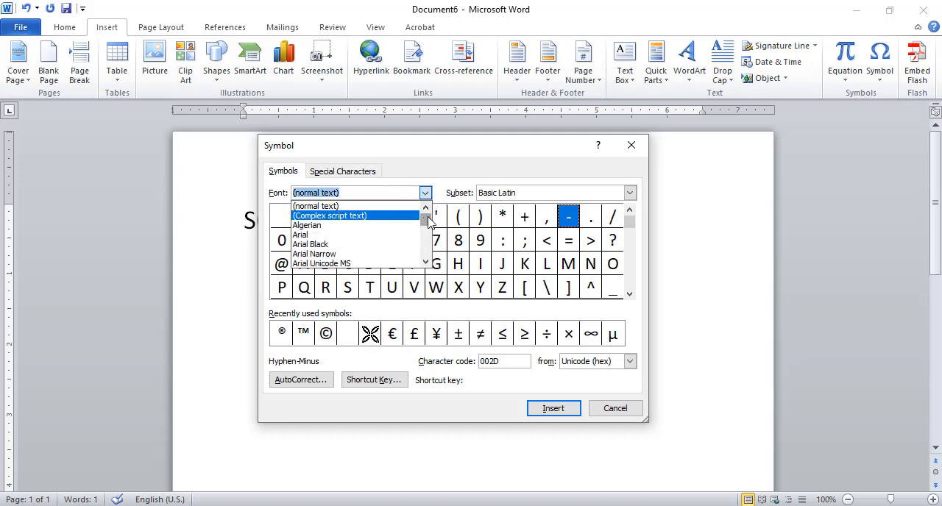
left_click_drag(429, 223, 424, 241)
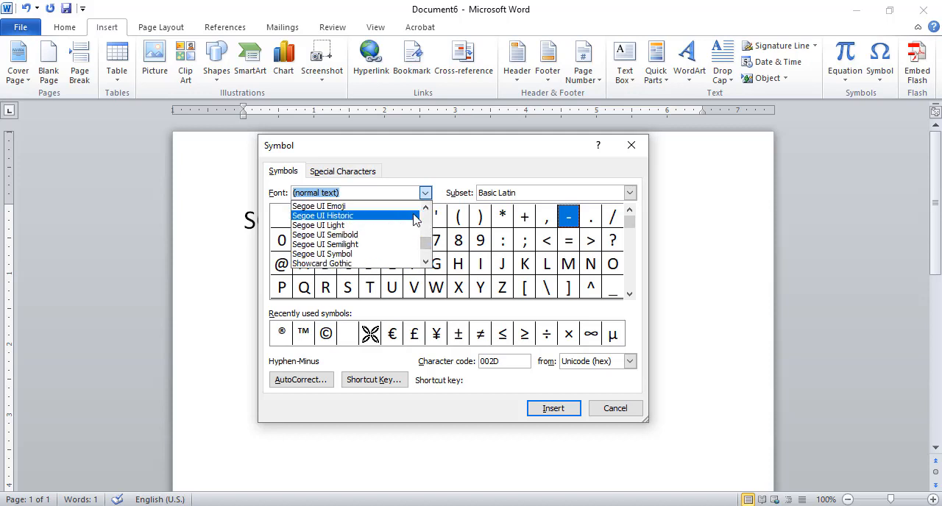
left_click(425, 208)
left_click(426, 208)
left_click(426, 208)
left_click(425, 207)
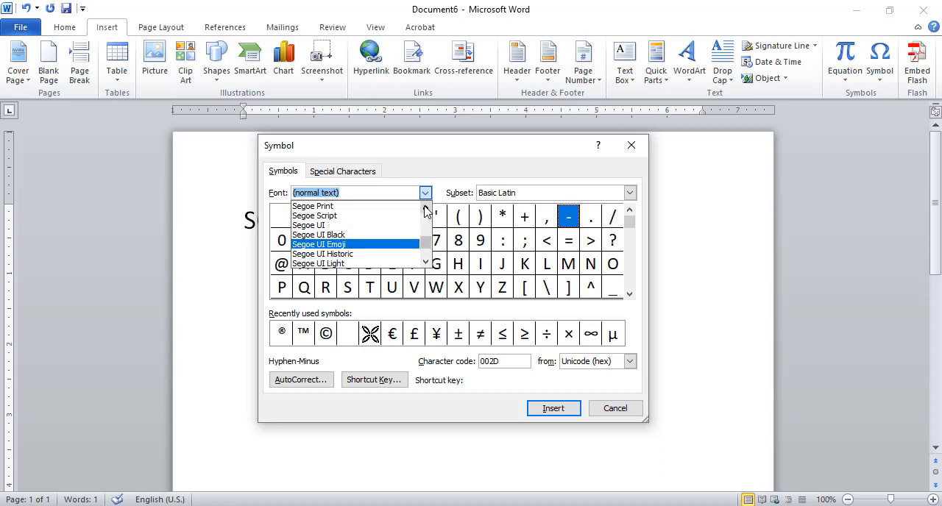
left_click(328, 225)
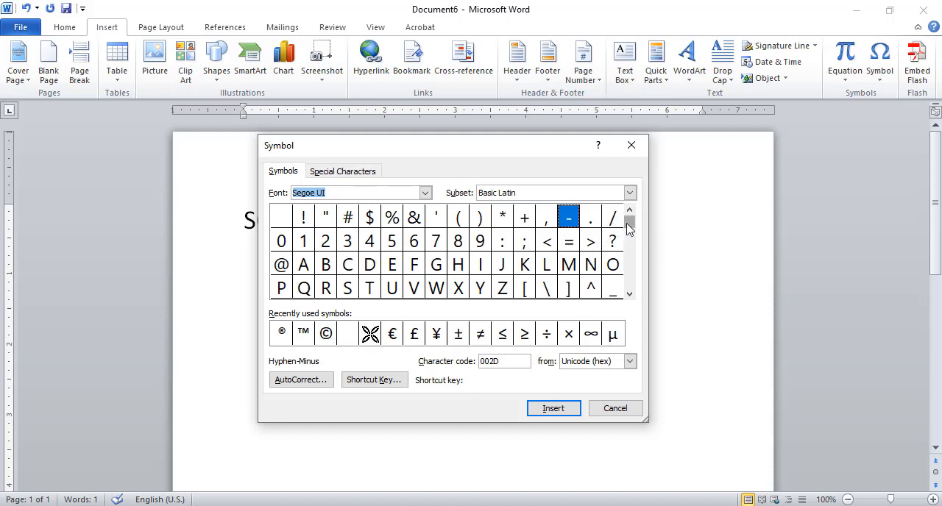
- Insert a euro sign (€) from the recently used symbols directly after SONY®
left_click_drag(629, 223, 630, 229)
left_click_drag(631, 294, 631, 295)
left_click_drag(633, 234, 630, 212)
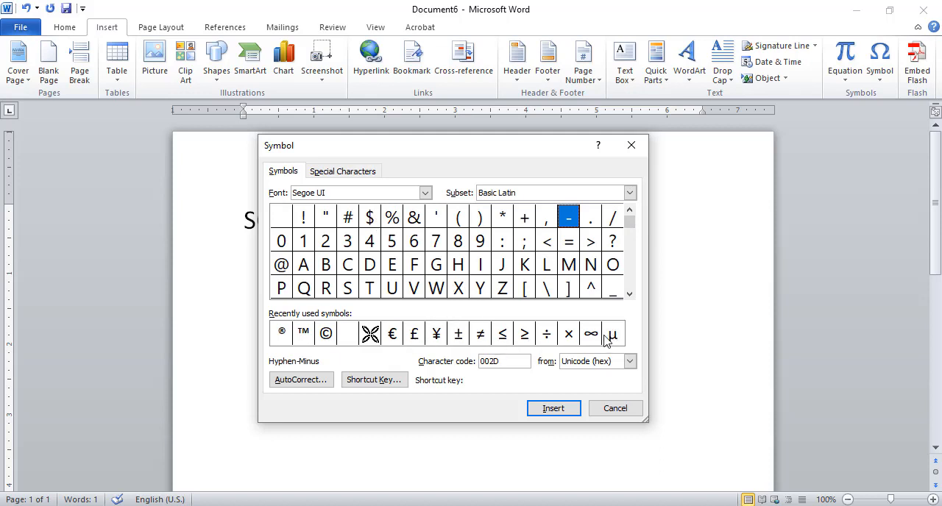
left_click_drag(438, 148, 571, 166)
left_click(612, 308)
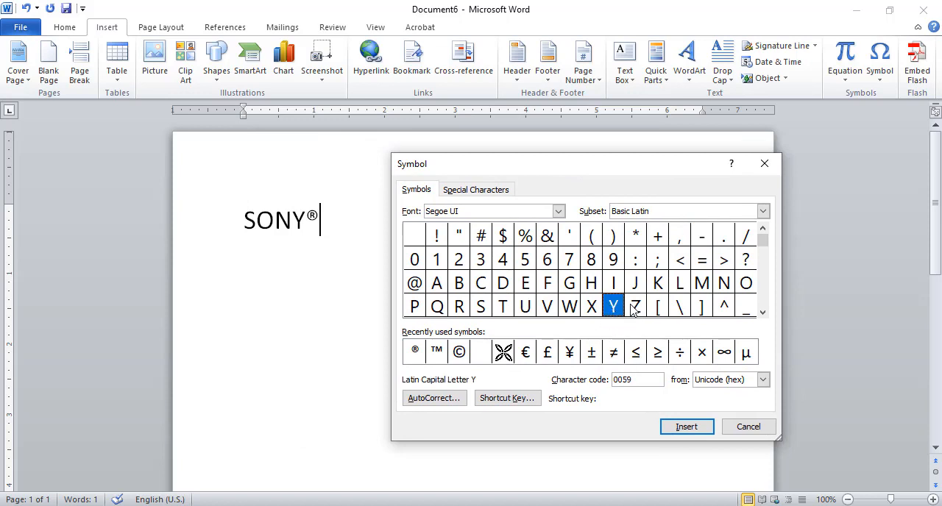
left_click(527, 353)
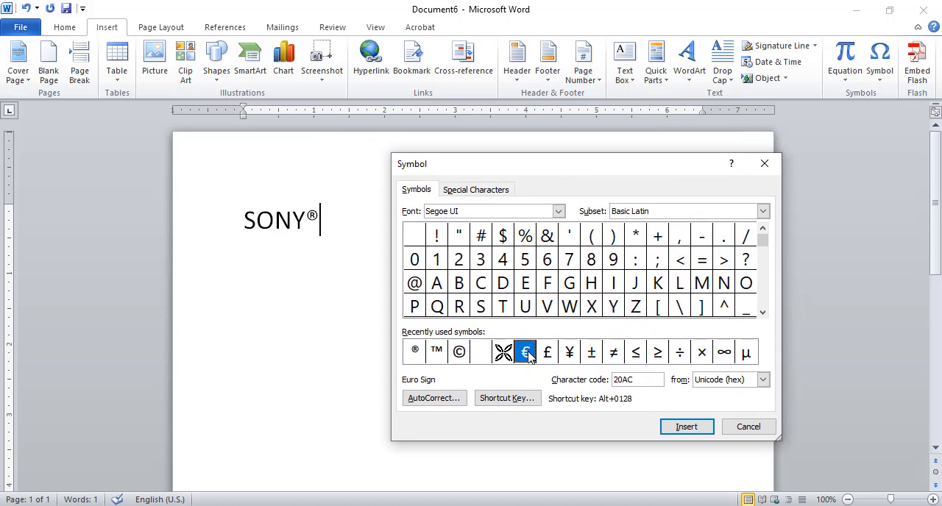
left_click(686, 427)
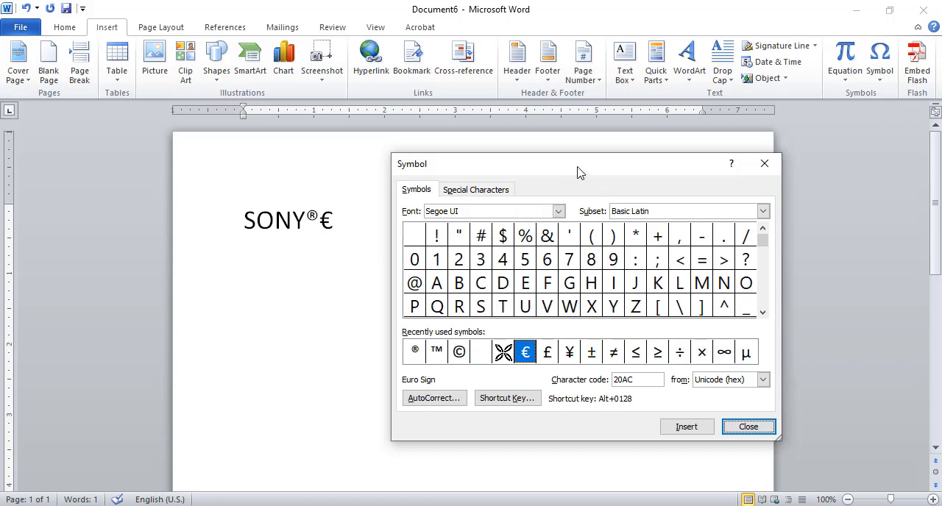
- Look through the quick symbol list, further Segoe UI characters and the special characters with their shortcut keys
left_click_drag(578, 172, 576, 189)
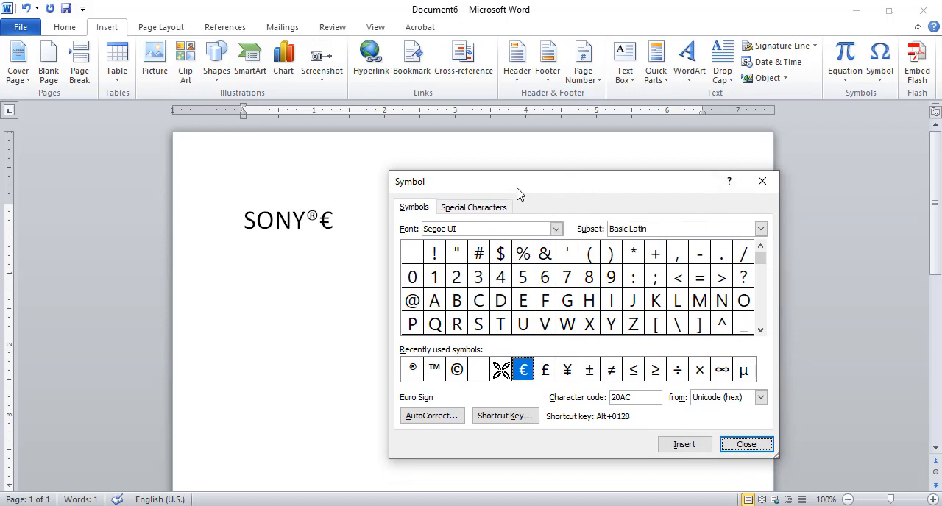
mouse_move(597, 194)
left_mouse_down()
mouse_move(576, 193)
mouse_move(593, 195)
left_mouse_up()
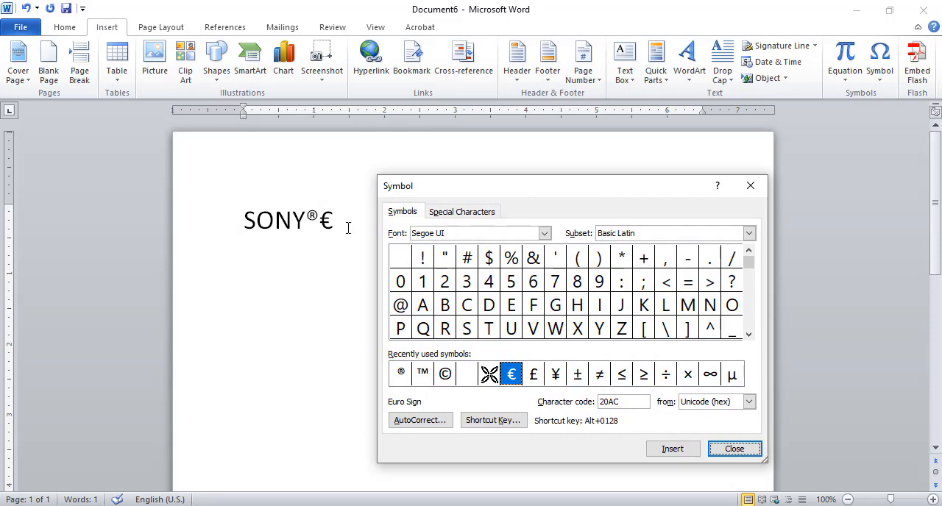
left_click(881, 82)
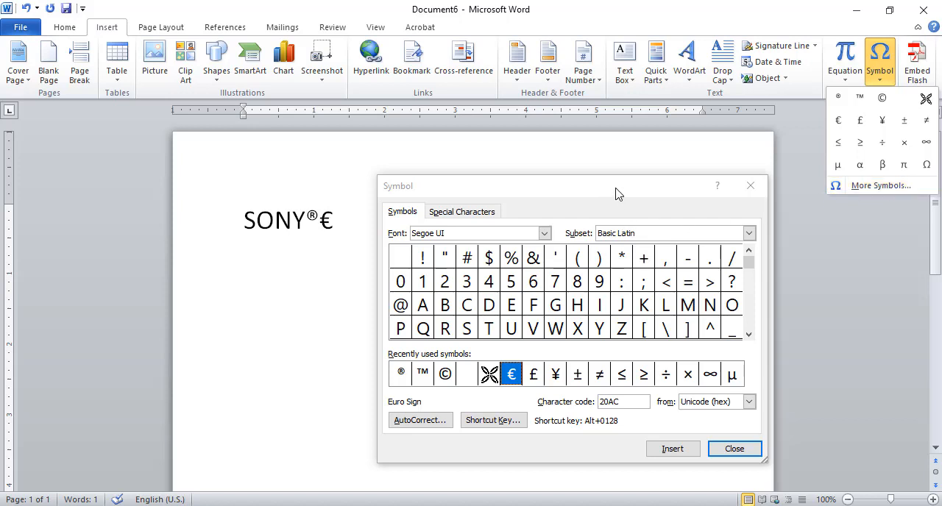
left_click_drag(615, 189, 570, 177)
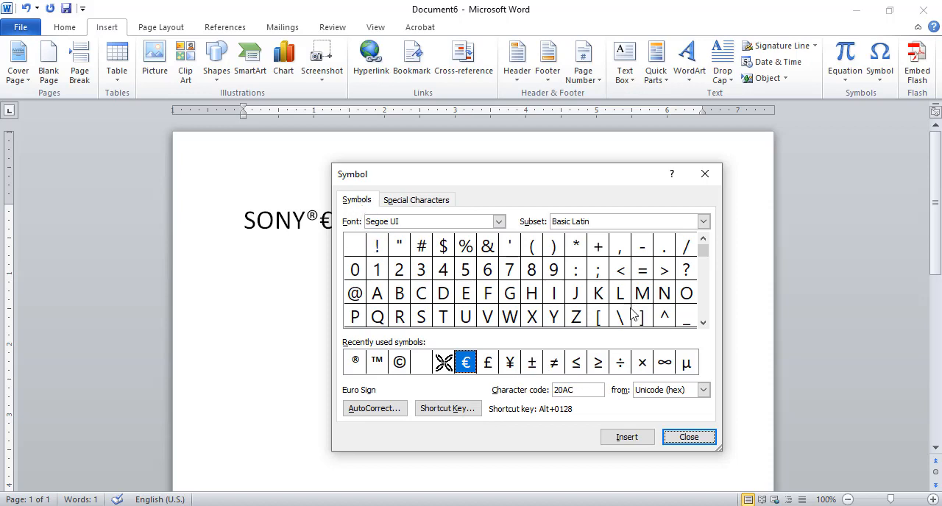
left_click_drag(707, 257, 705, 308)
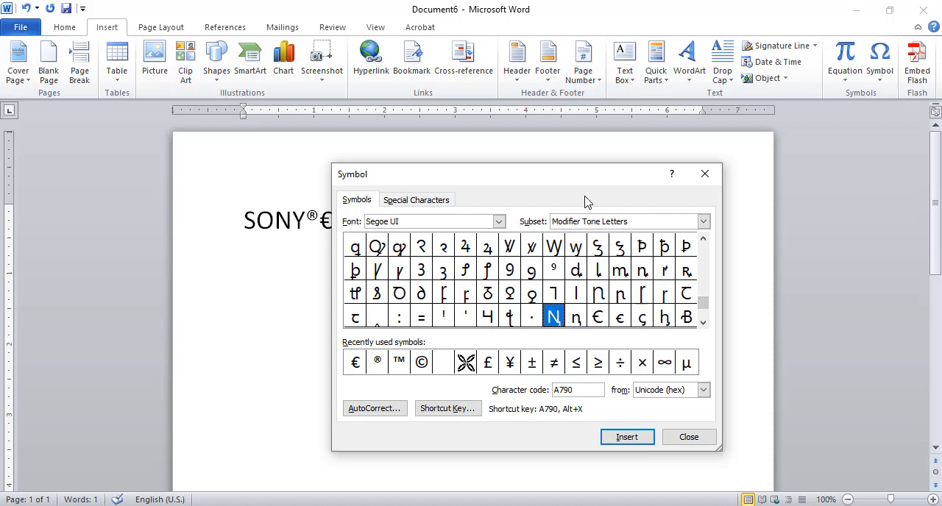
left_click(415, 208)
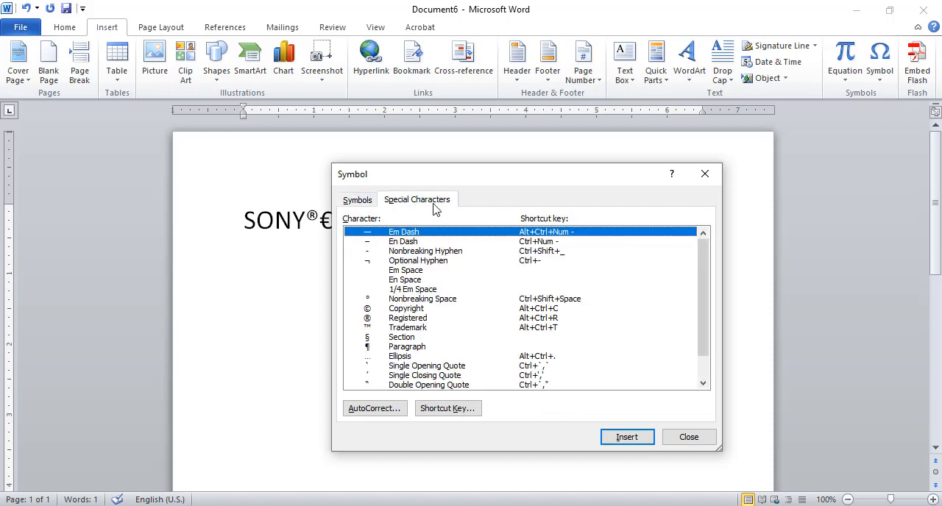
left_click_drag(560, 177, 612, 181)
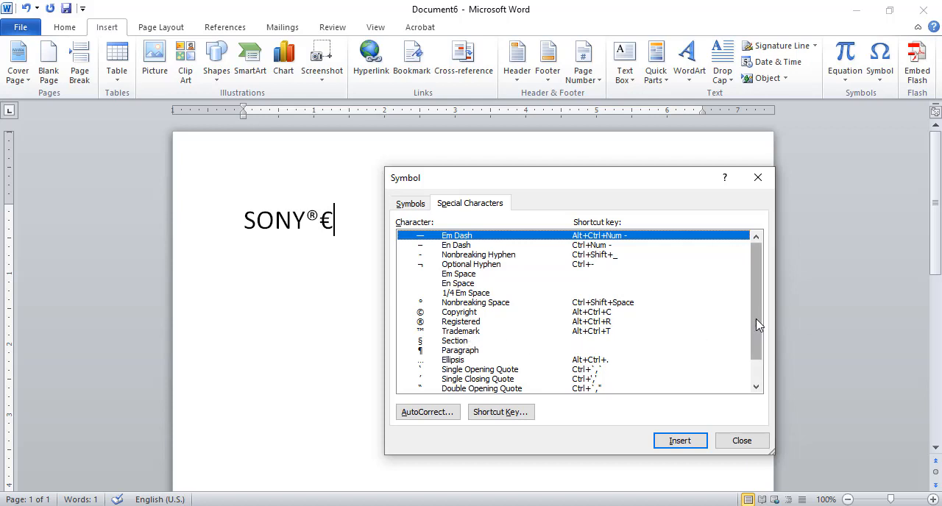
left_click_drag(757, 319, 761, 284)
left_click(411, 204)
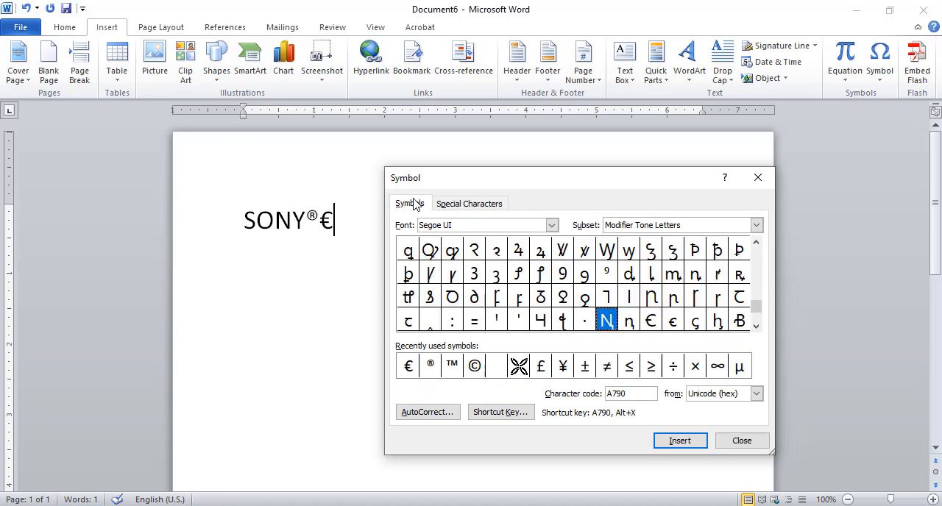
left_click(471, 205)
- Examine the AutoCorrect replacement codes for symbols, and close the AutoCorrect and Symbol dialogs
left_click(445, 413)
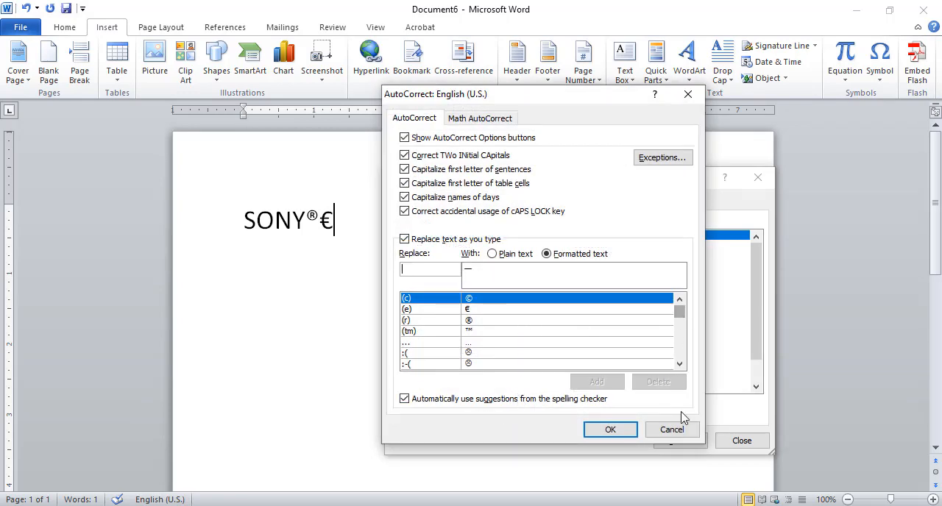
left_click(674, 428)
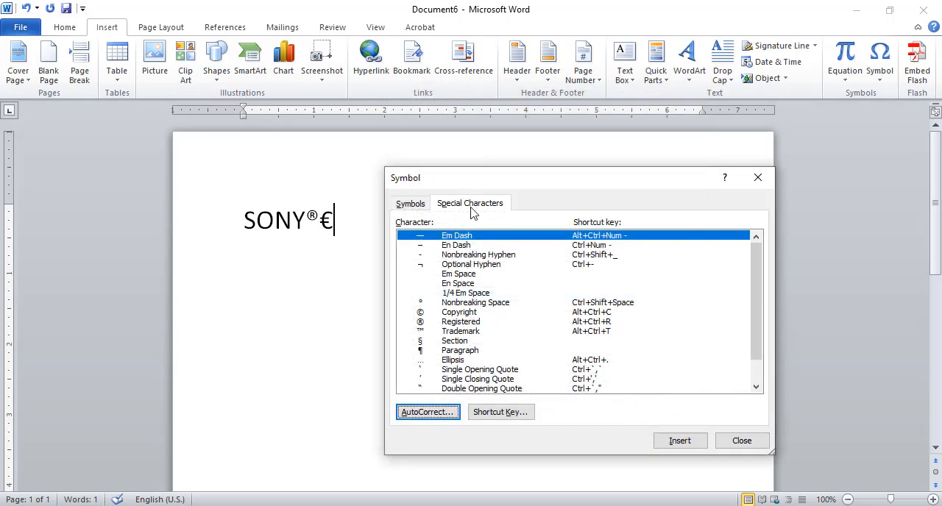
left_click(435, 413)
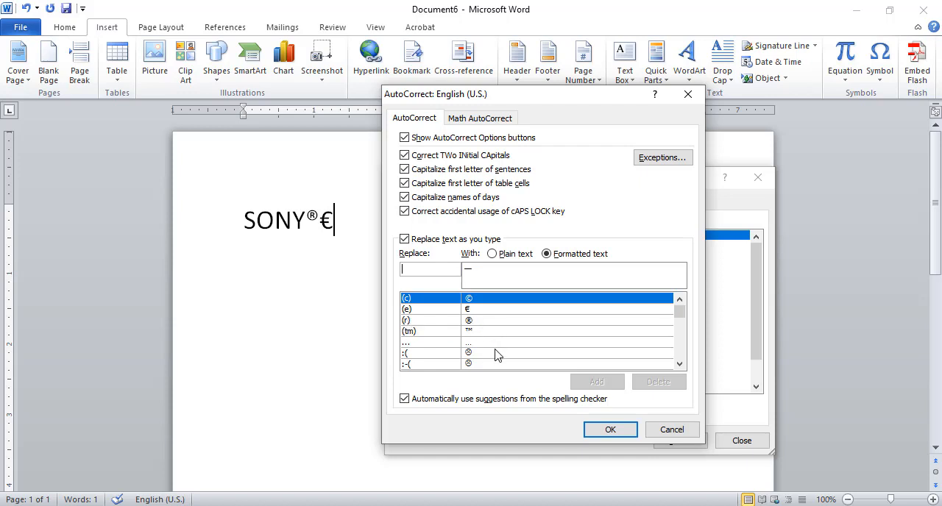
left_click(624, 434)
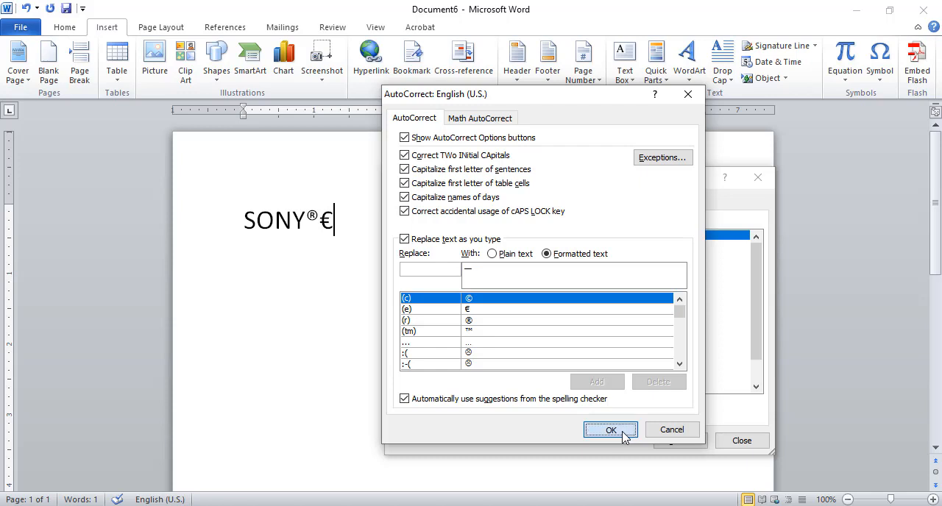
left_click(741, 441)
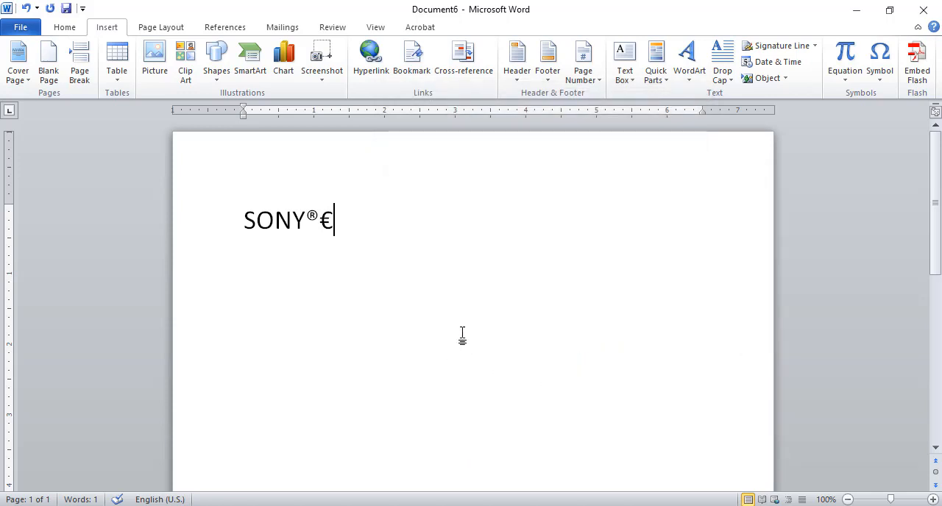
- Two lines below SONY®€, enter ©, ® and ™ separated by spaces using the AutoCorrect codes (c), (r) and (tm)
key("Return")
key("Return")
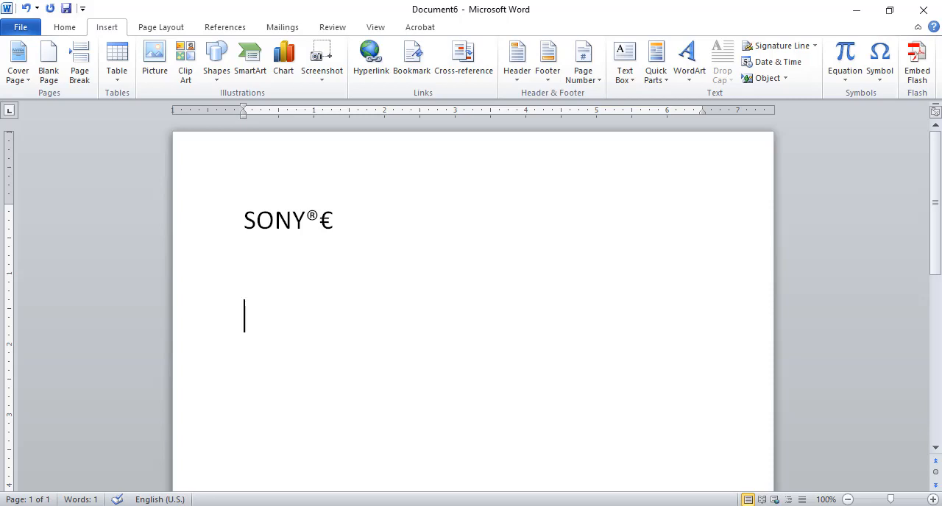
type("(c")
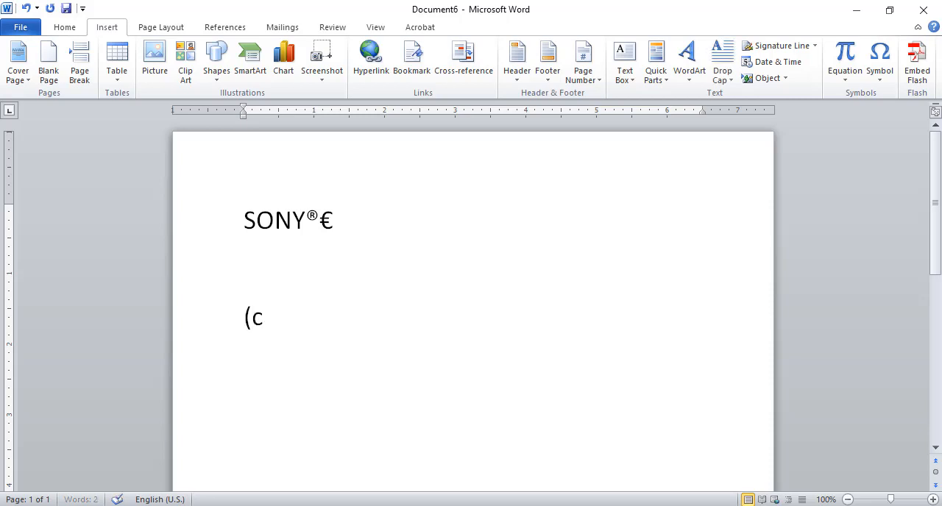
type(")")
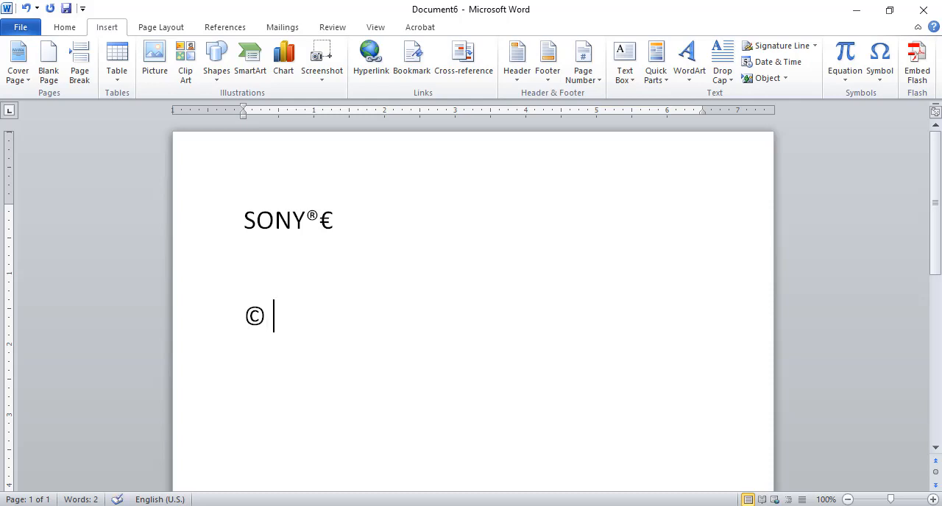
type("(r) (tm)")
- Reopen the AutoCorrect options from the special characters list and look through the replacement entries
left_click(880, 73)
left_click(895, 190)
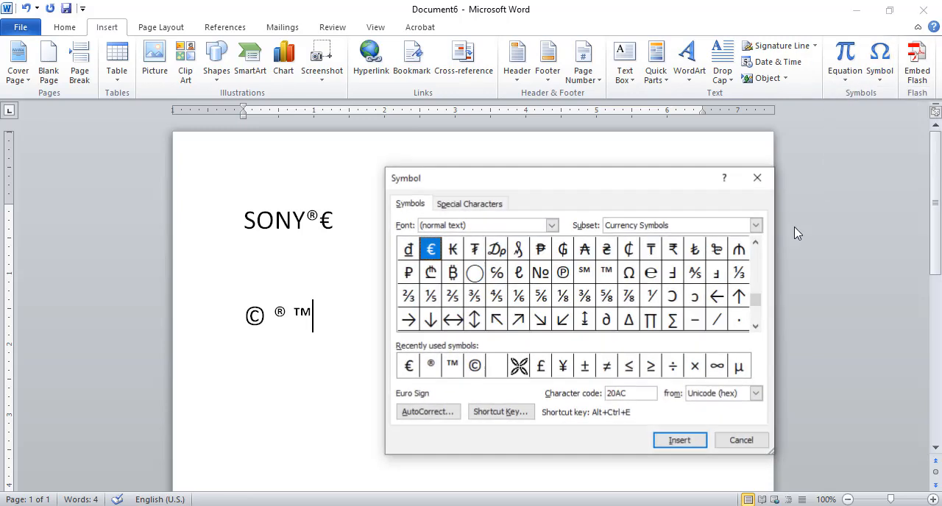
left_click(453, 204)
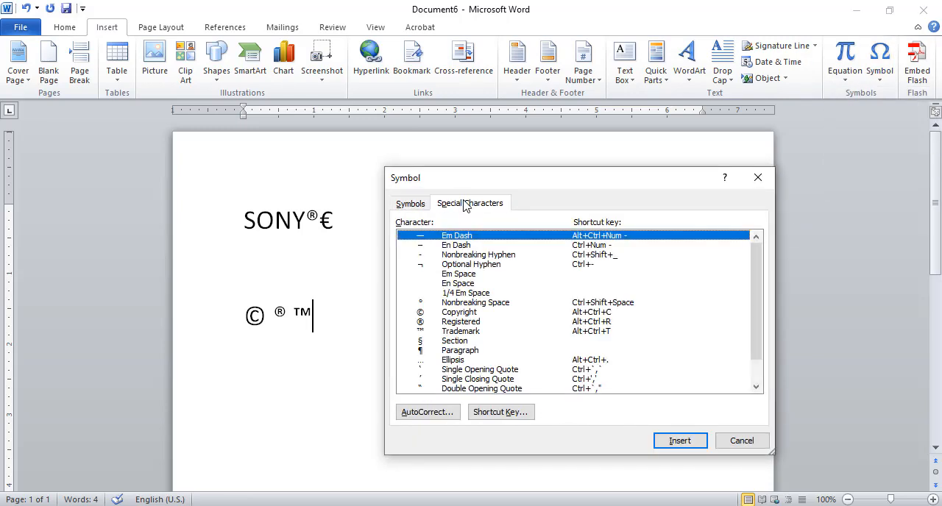
left_click(428, 415)
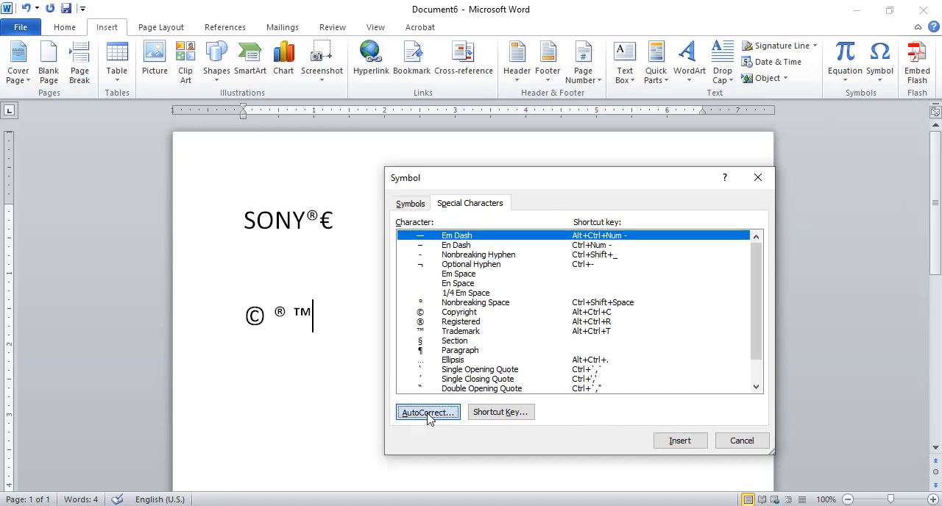
left_click_drag(567, 103, 512, 135)
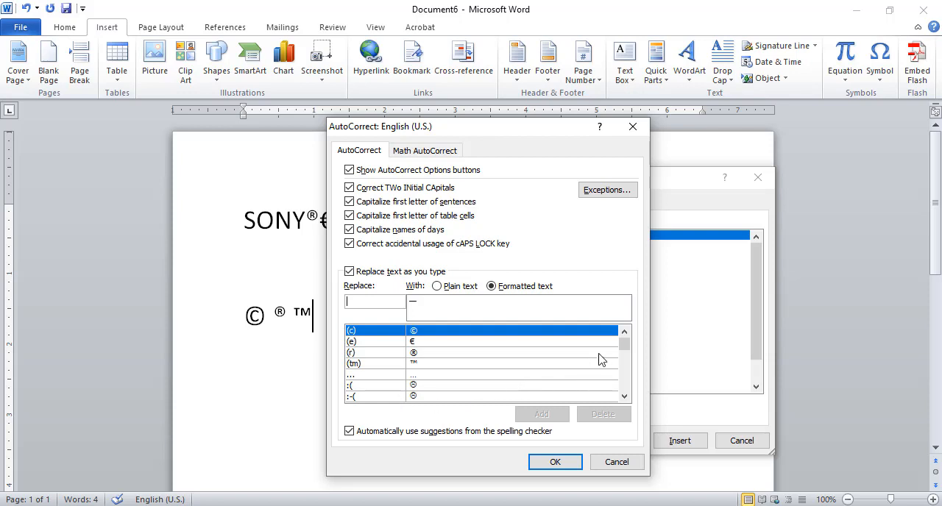
mouse_move(628, 353)
left_mouse_down()
mouse_move(629, 363)
mouse_move(629, 345)
left_mouse_up()
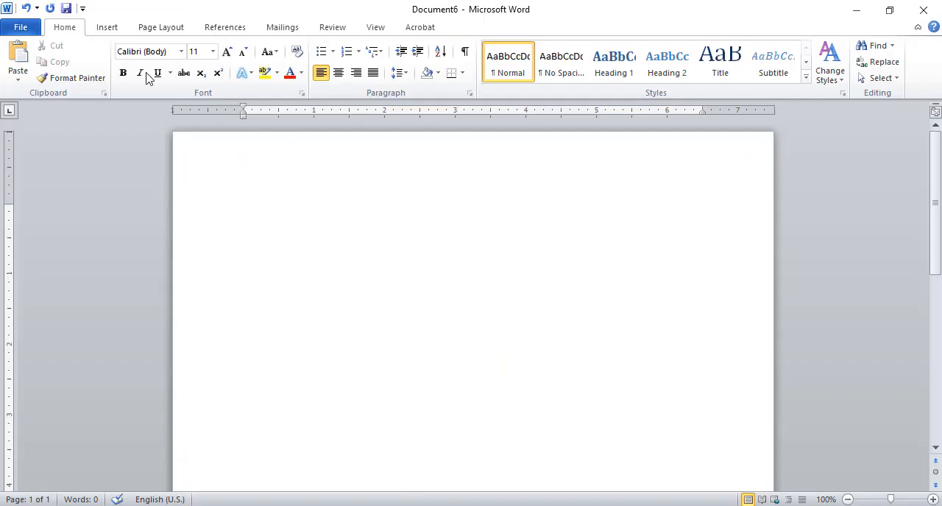
- Insert a new equation on the blank page containing the division, square root, cube root and fourth root symbols
left_click(107, 28)
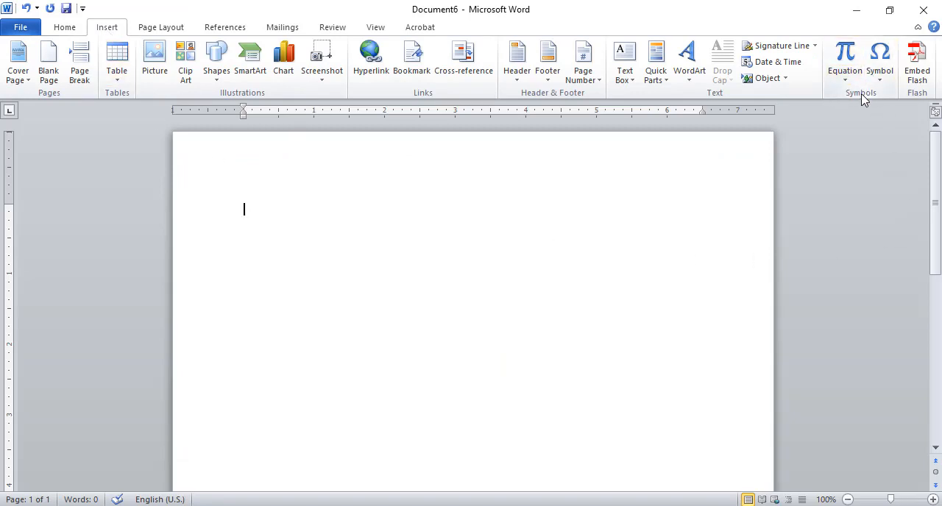
left_click(851, 57)
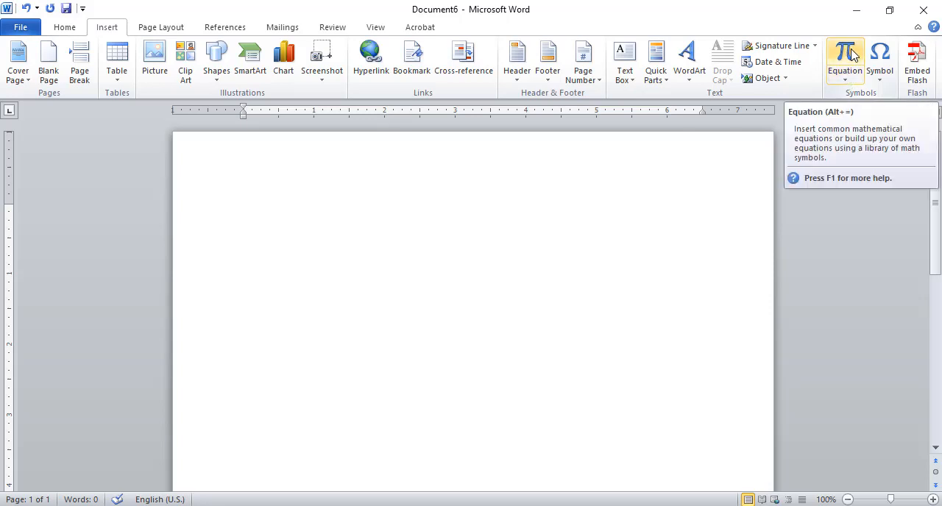
left_click(852, 57)
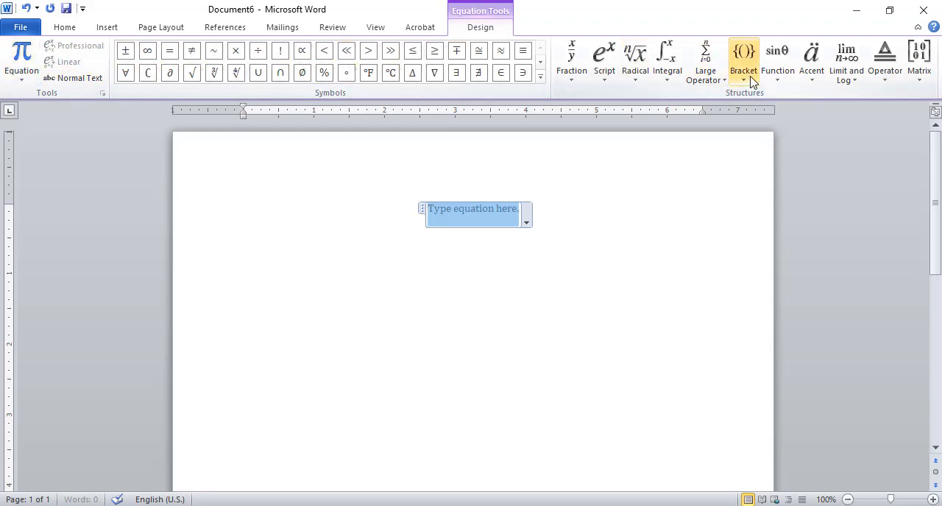
left_click(258, 50)
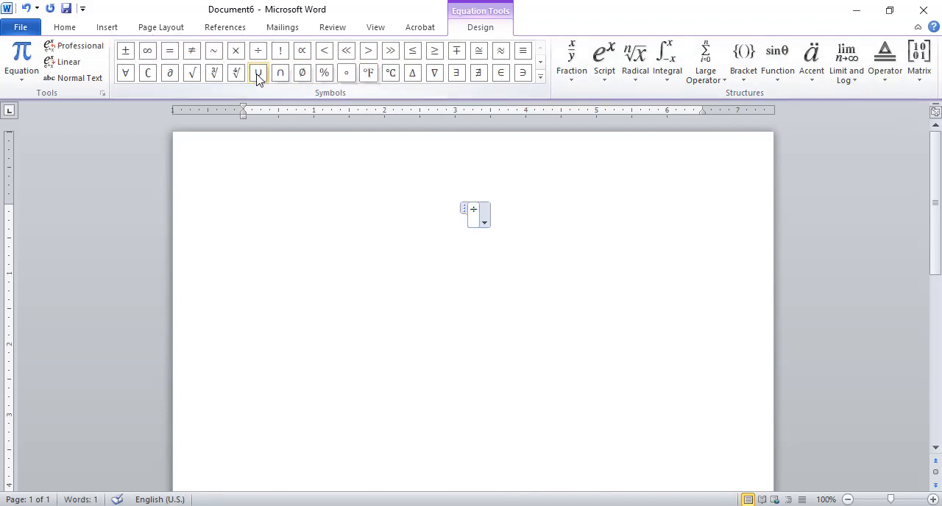
left_click(193, 74)
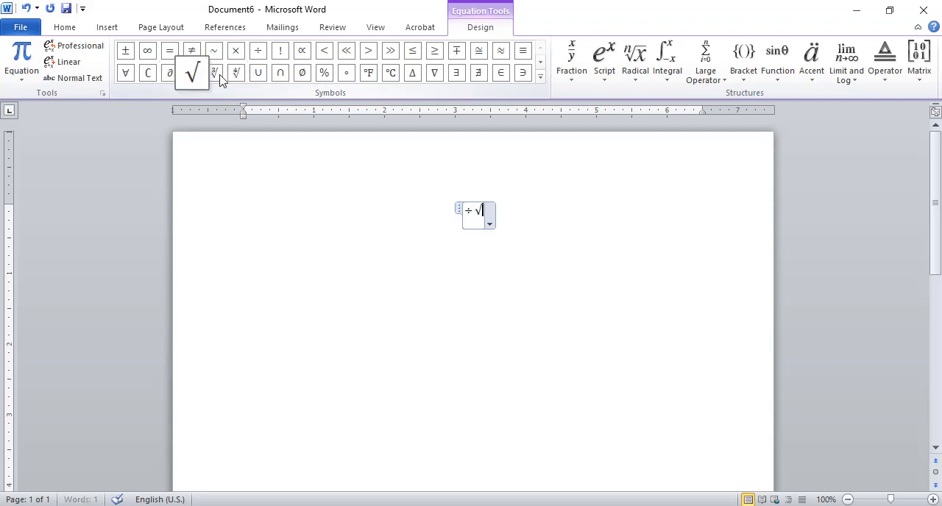
left_click(214, 74)
left_click(237, 73)
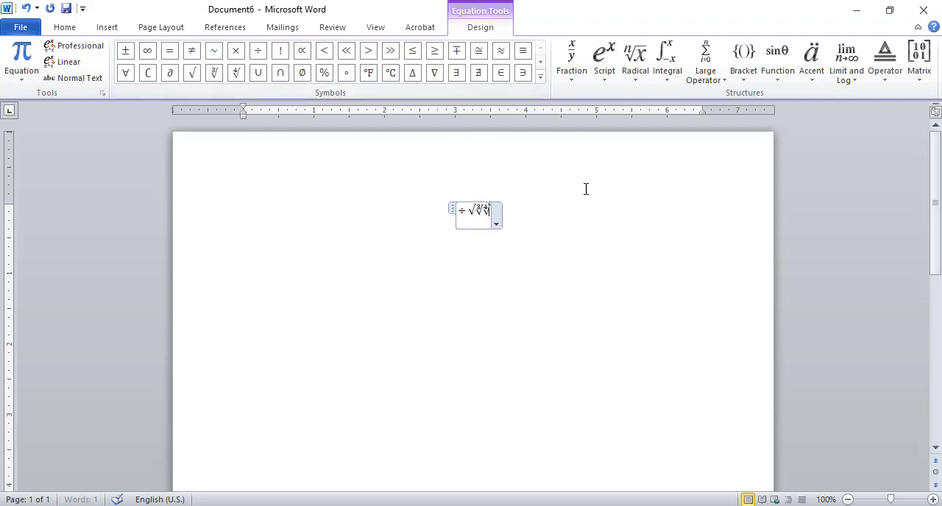
left_click(512, 245)
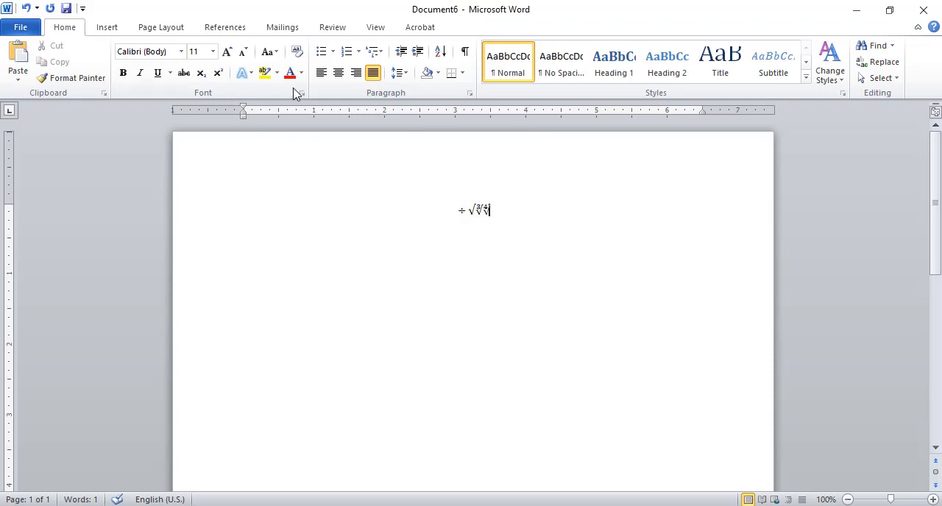
- Bring up the equation design tools for the existing equation and leave the equation without editing it
left_click(107, 27)
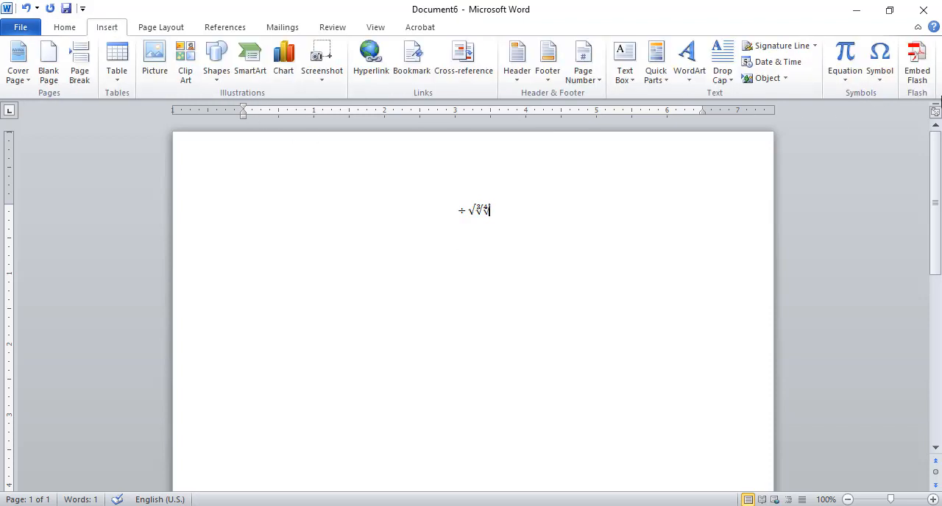
left_click(846, 57)
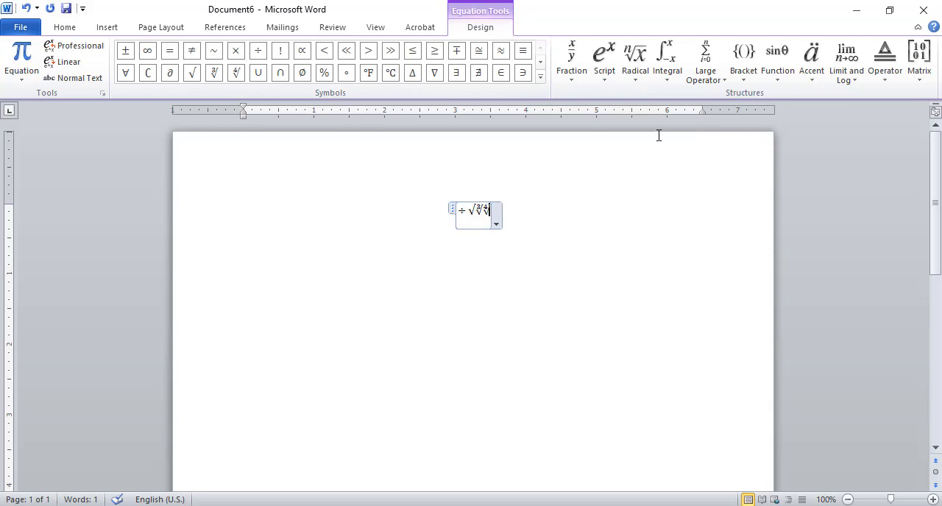
left_click(418, 250)
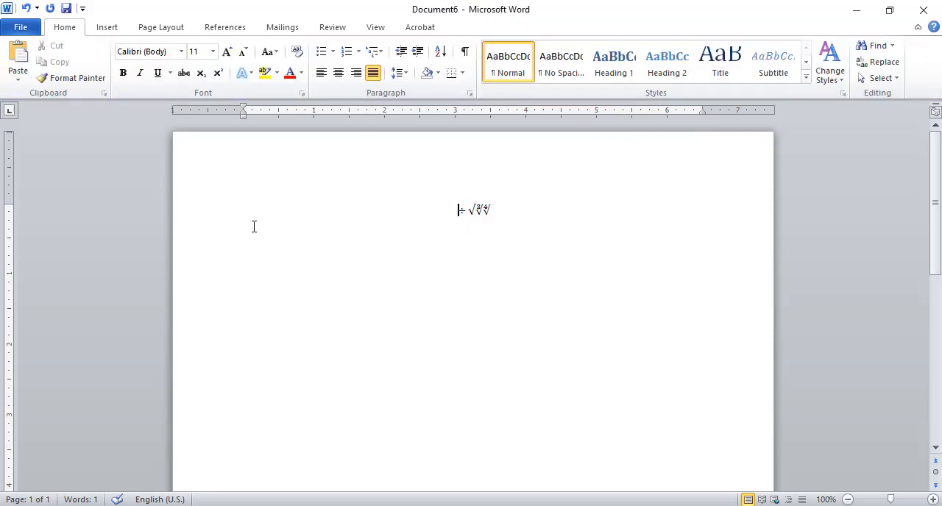
- Set the font size of the whole equation with the division and root symbols to 24
left_click(218, 250)
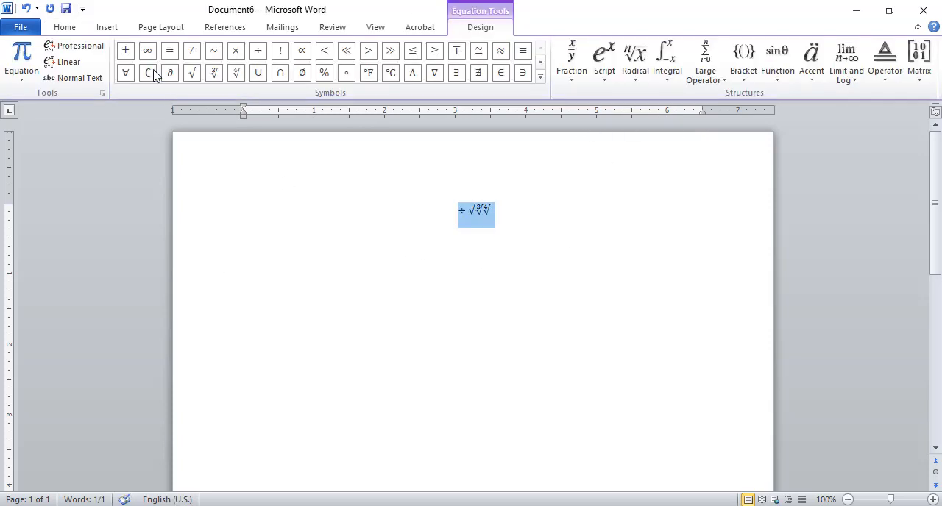
left_click(74, 31)
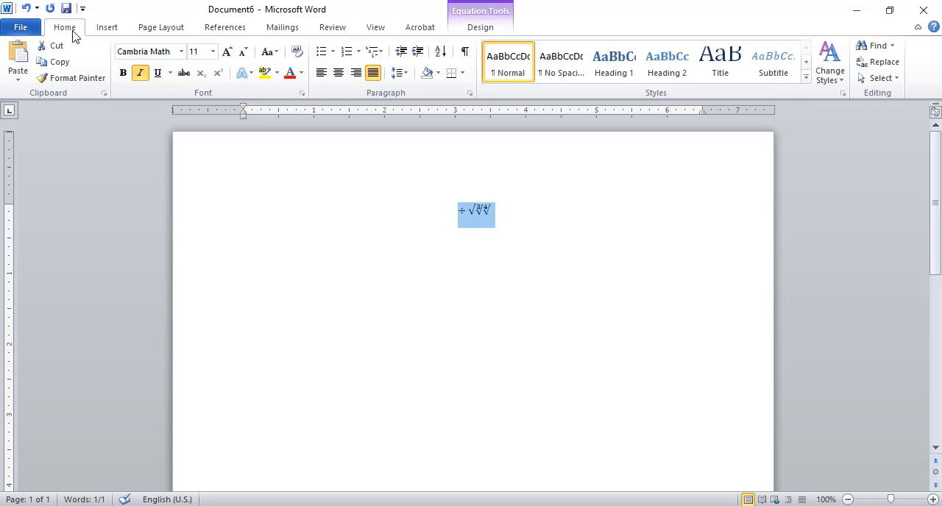
left_click(212, 53)
left_click(195, 193)
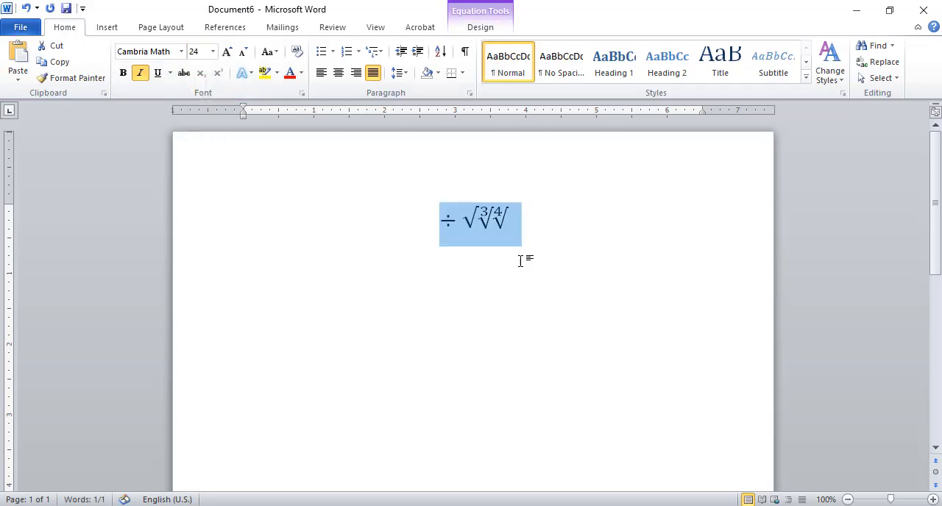
left_click(403, 291)
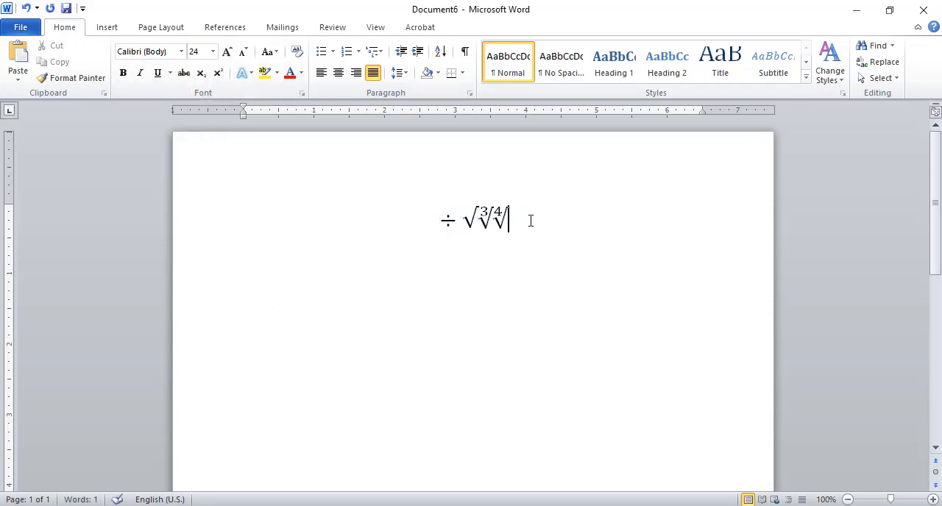
- Insert a new empty equation two lines below the existing one and open the fraction structures for it
key("Return")
key("Return")
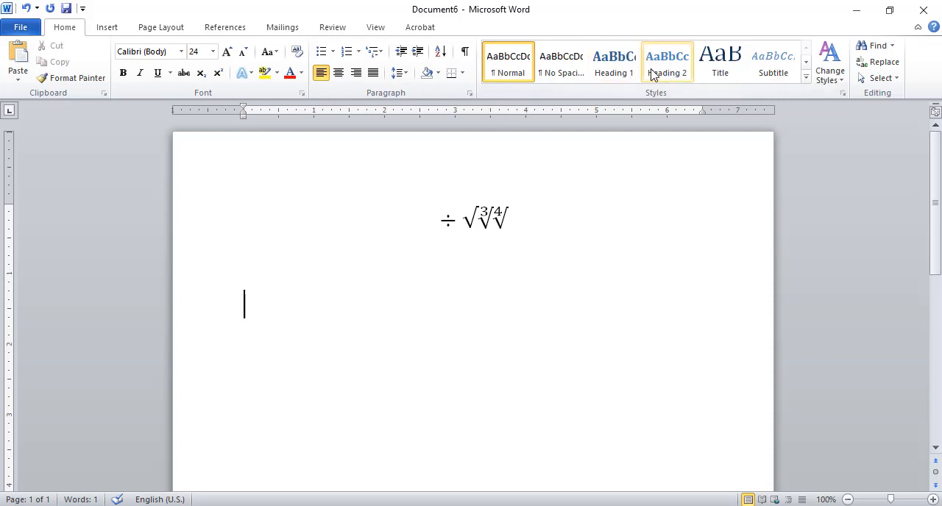
left_click(107, 28)
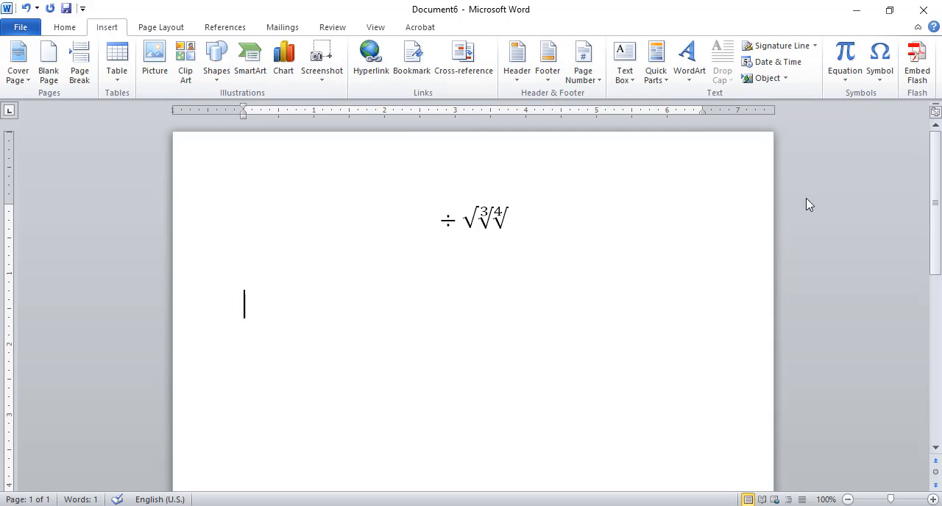
left_click(850, 55)
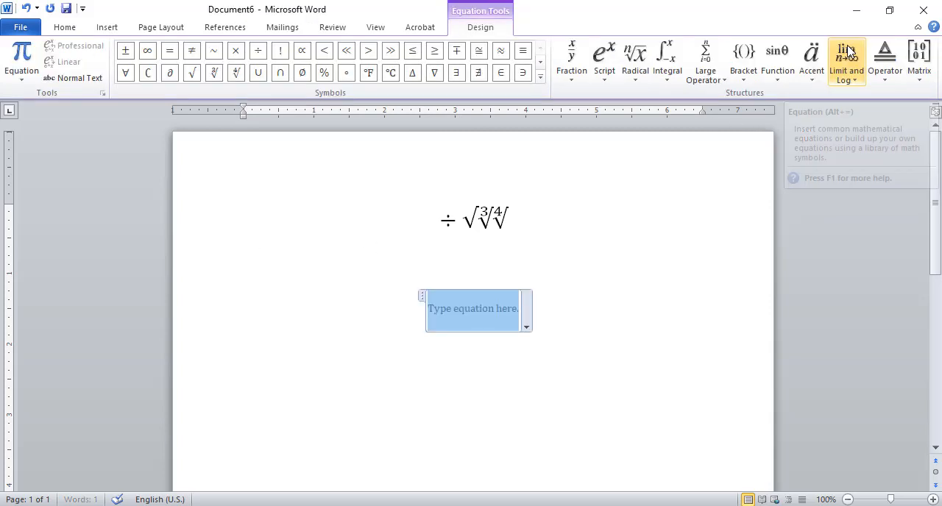
left_click(107, 27)
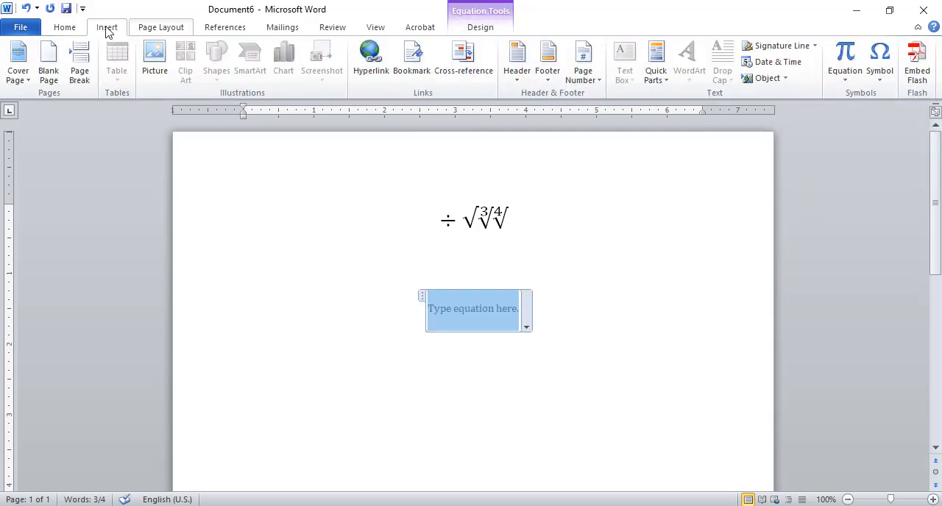
left_click(846, 53)
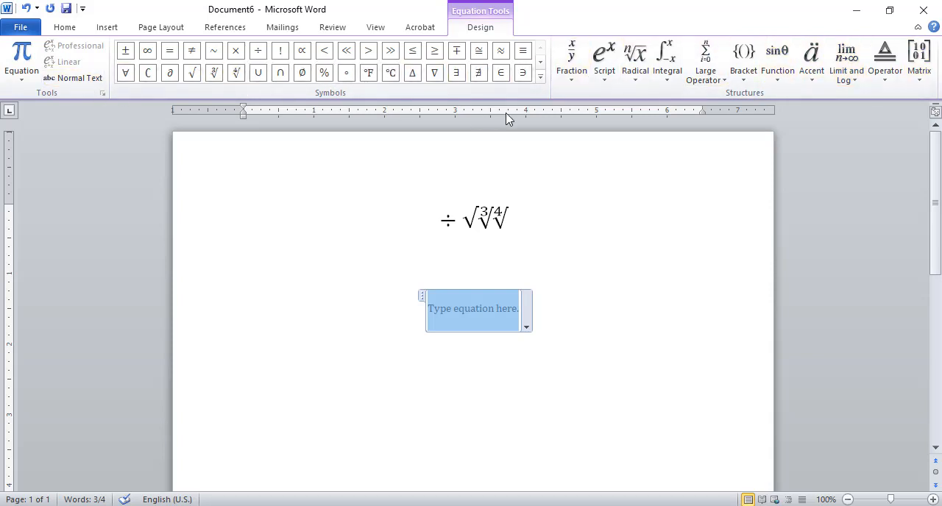
left_click(573, 62)
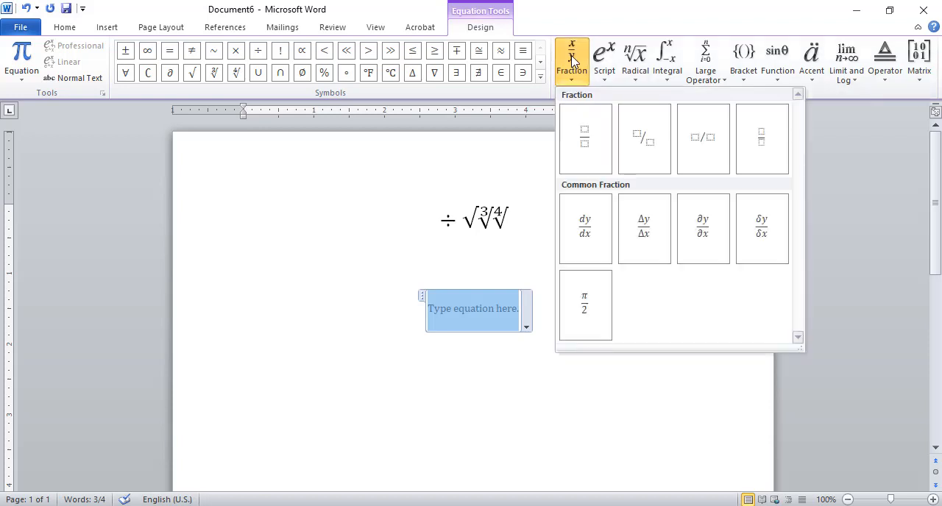
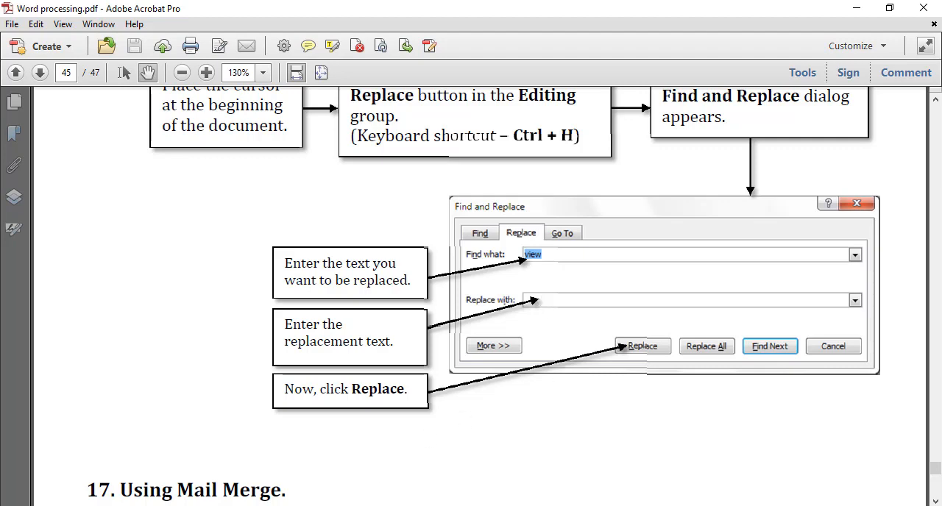
- Switch to the Word document, open the Replace dialog for the word "theme" and move it clear of the text
key("alt+Tab")
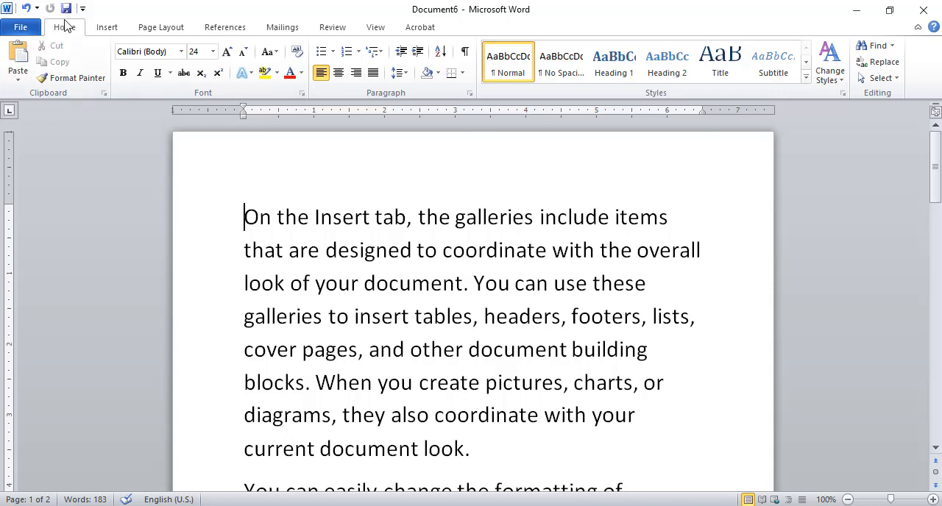
left_click(882, 64)
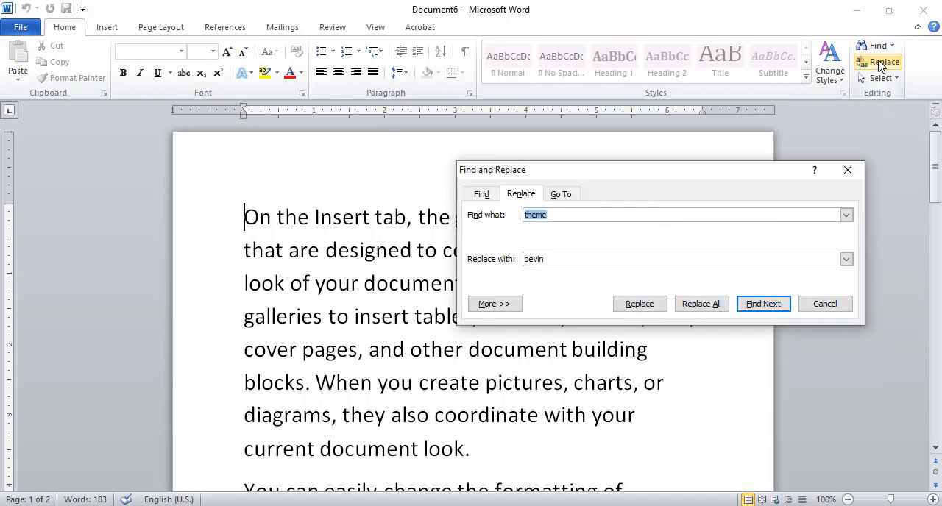
left_click_drag(743, 181, 588, 177)
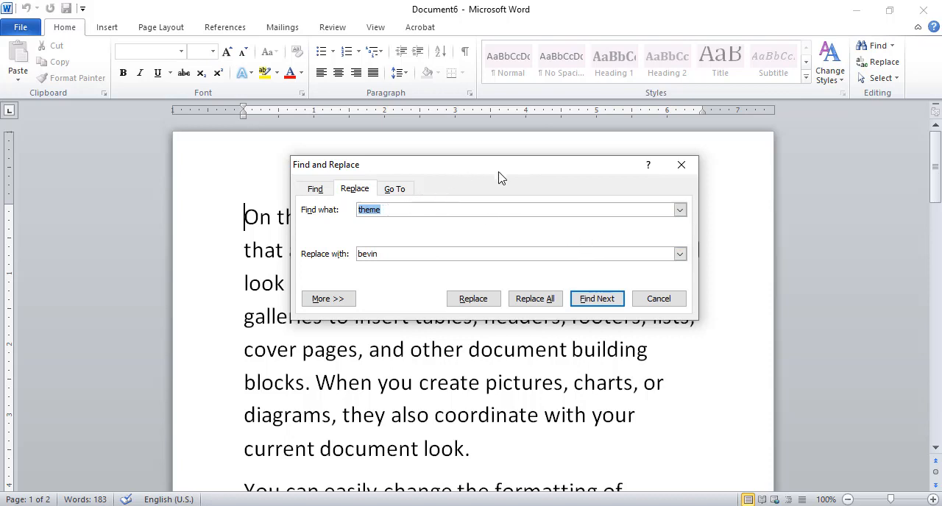
left_click_drag(499, 178, 560, 184)
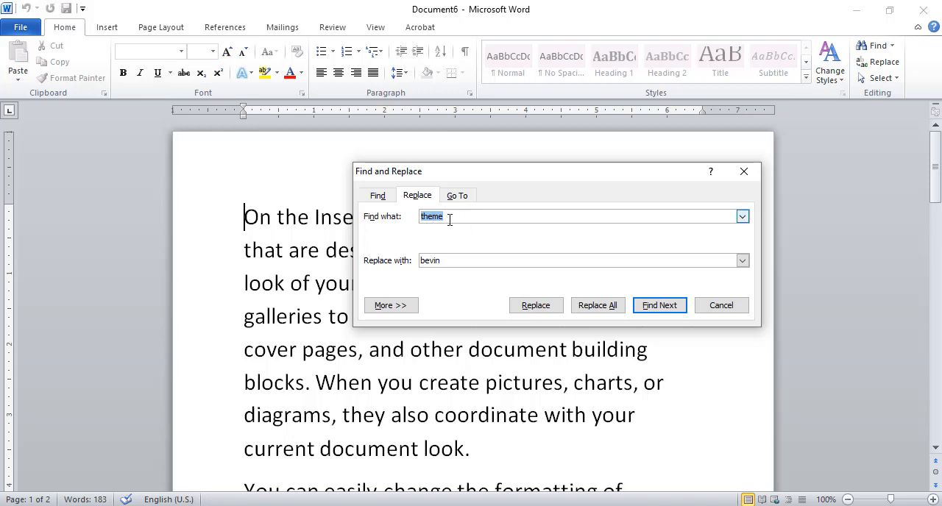
left_click_drag(452, 259, 409, 261)
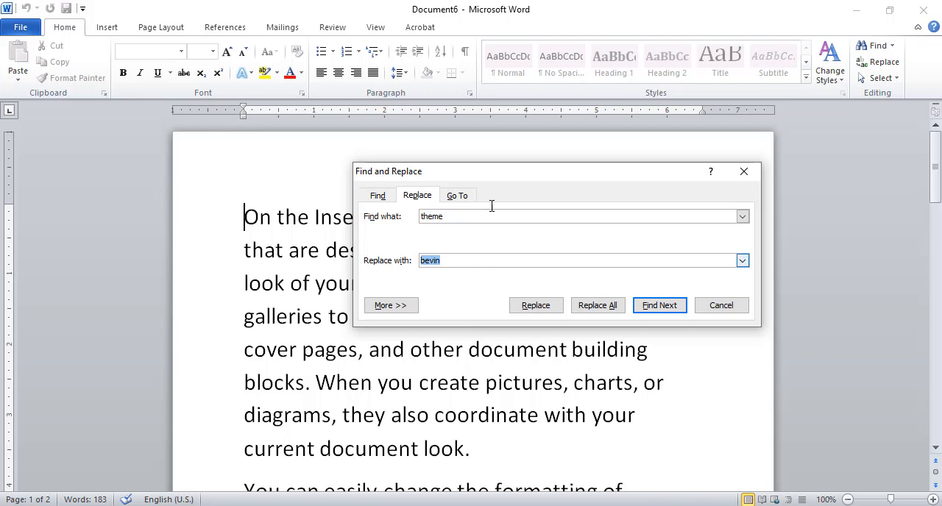
left_click_drag(540, 178, 577, 141)
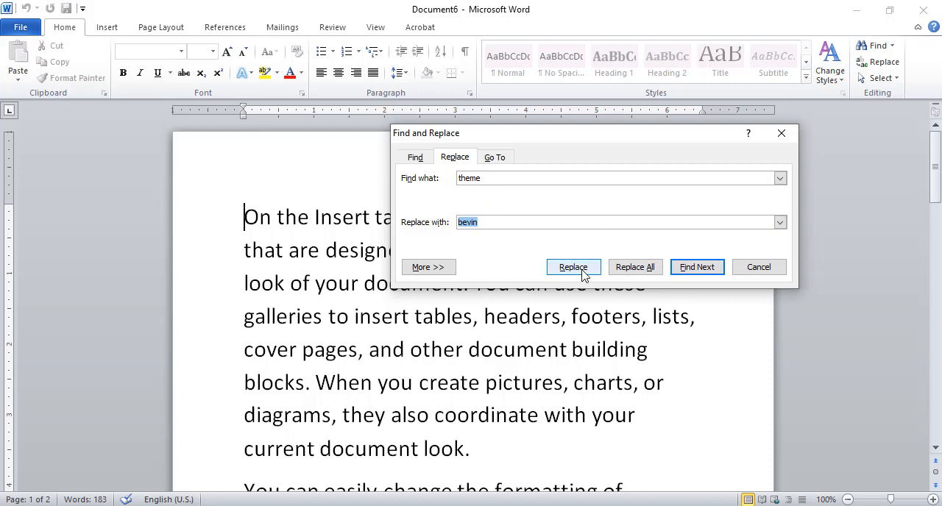
- Clear the old replacement text, find the first occurrence of "theme" and replace it with "style"
key("BackSpace")
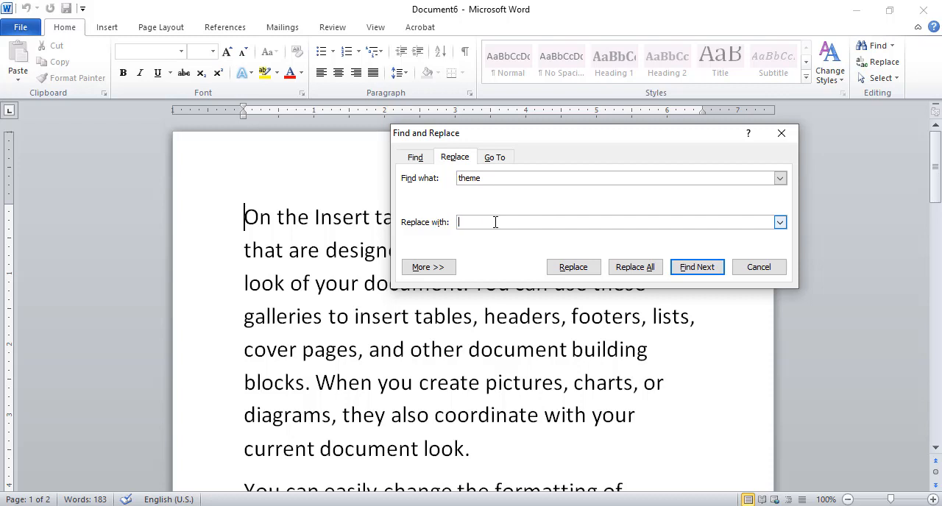
left_click(573, 267)
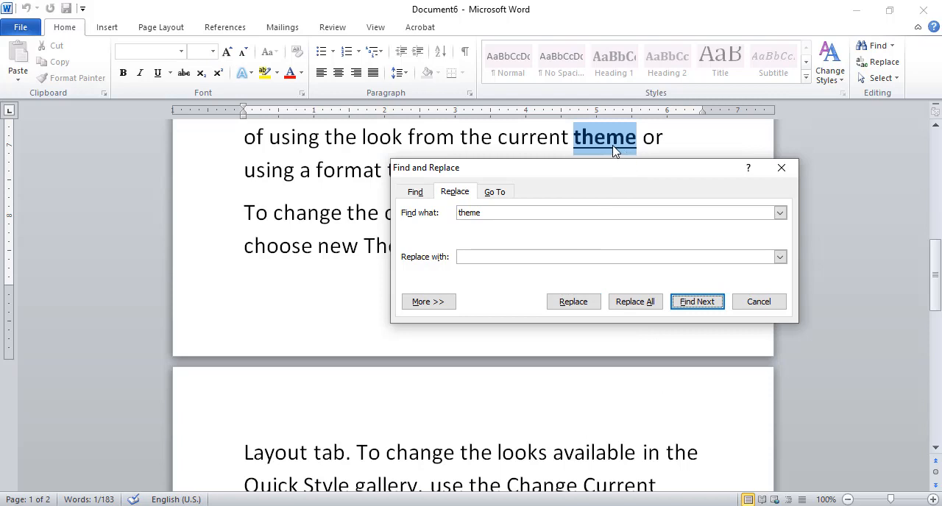
left_click(478, 256)
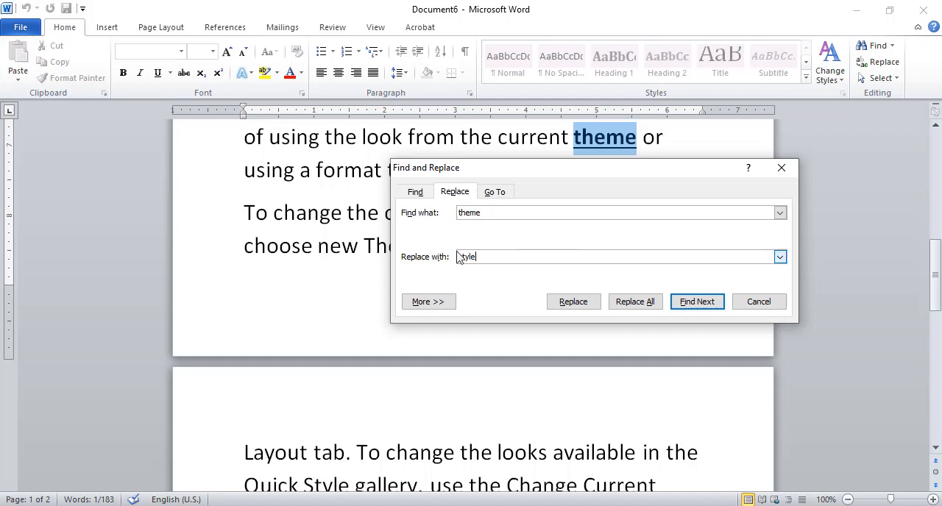
left_click(574, 301)
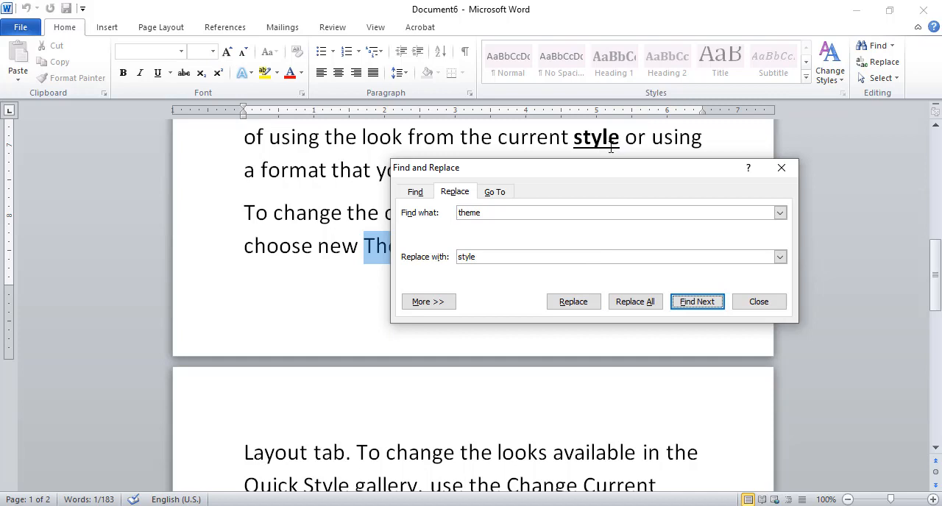
- Replace the next occurrence of "theme", in the sentence about choosing new elements, with "pattern"
left_click_drag(612, 171, 602, 325)
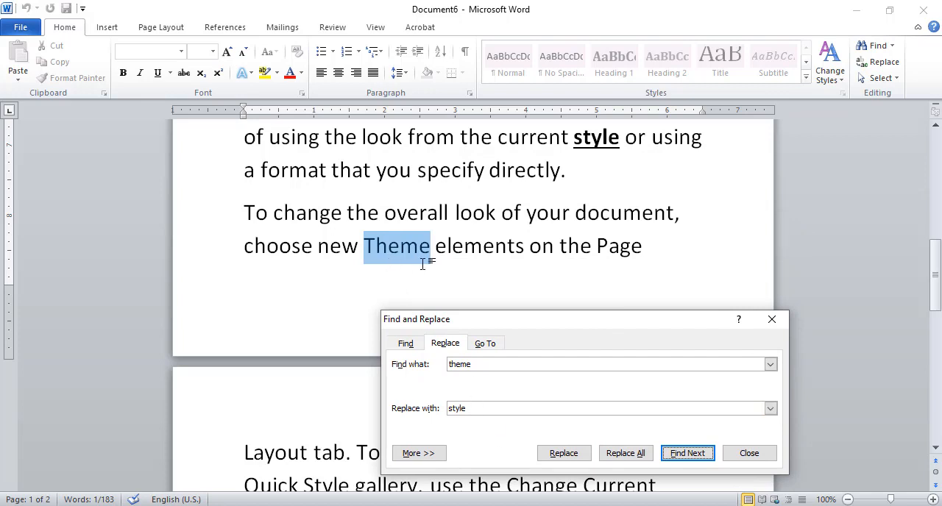
double_click(469, 409)
type("pattern")
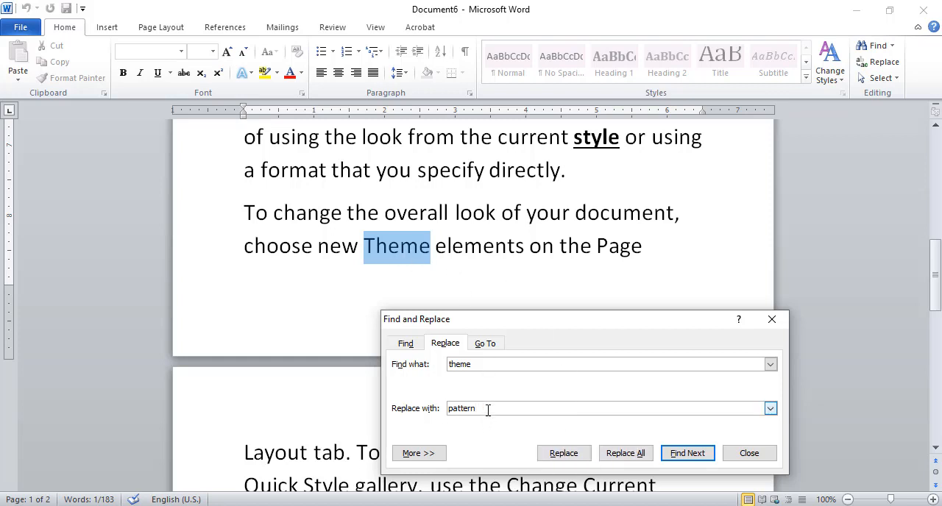
left_click(566, 454)
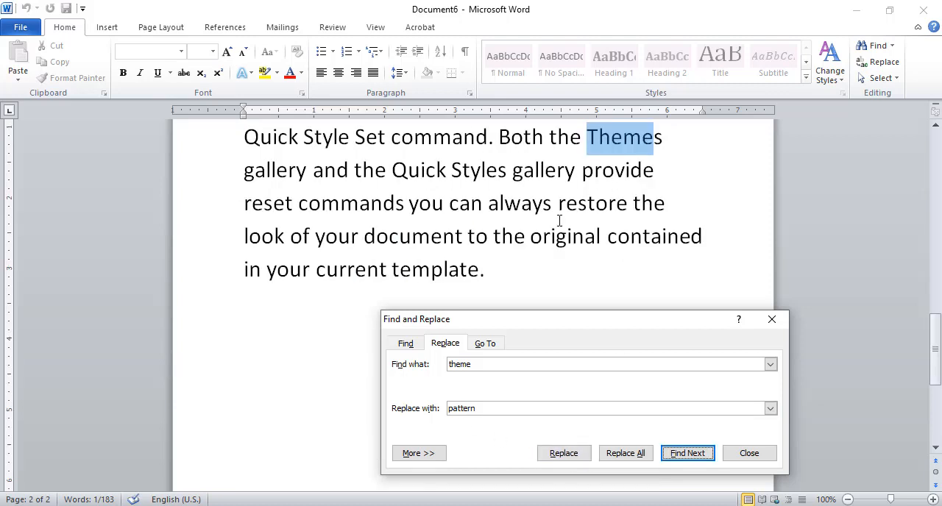
- Replace "Theme" in the phrase "Both the Themes gallery" with "ffffff" and close Find and Replace
left_click_drag(936, 345, 939, 269)
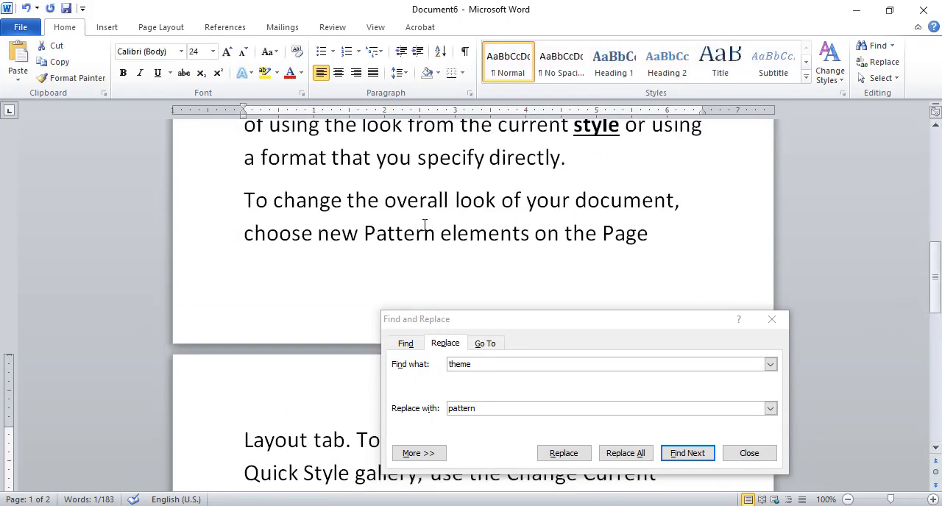
left_click_drag(936, 306, 936, 383)
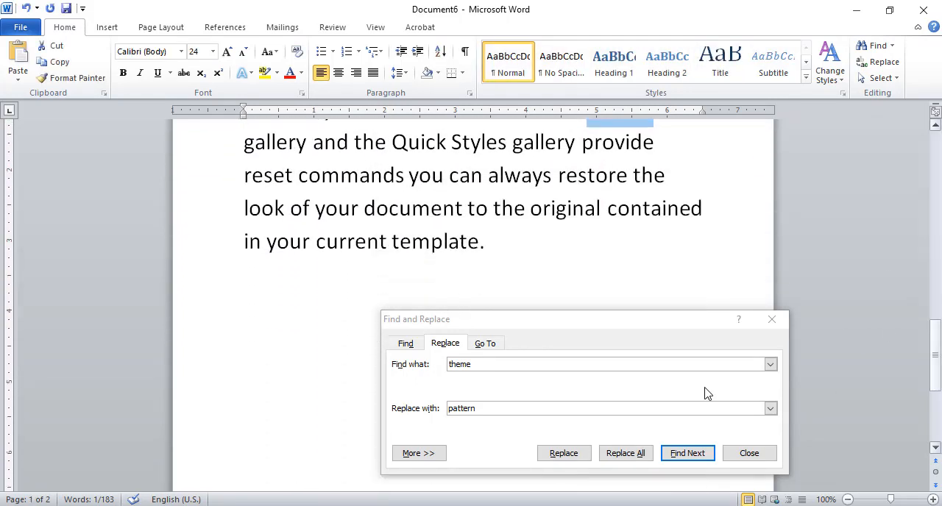
left_click(480, 408)
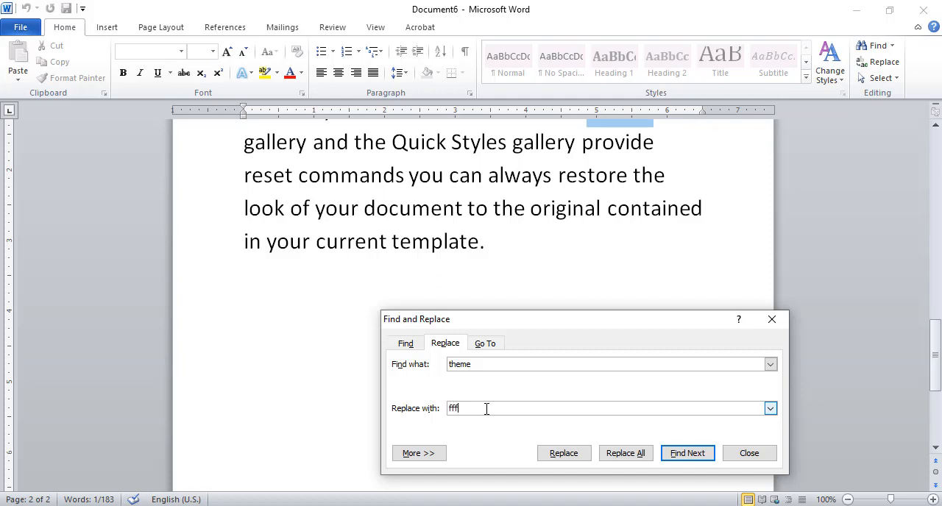
left_click(562, 454)
left_click(446, 299)
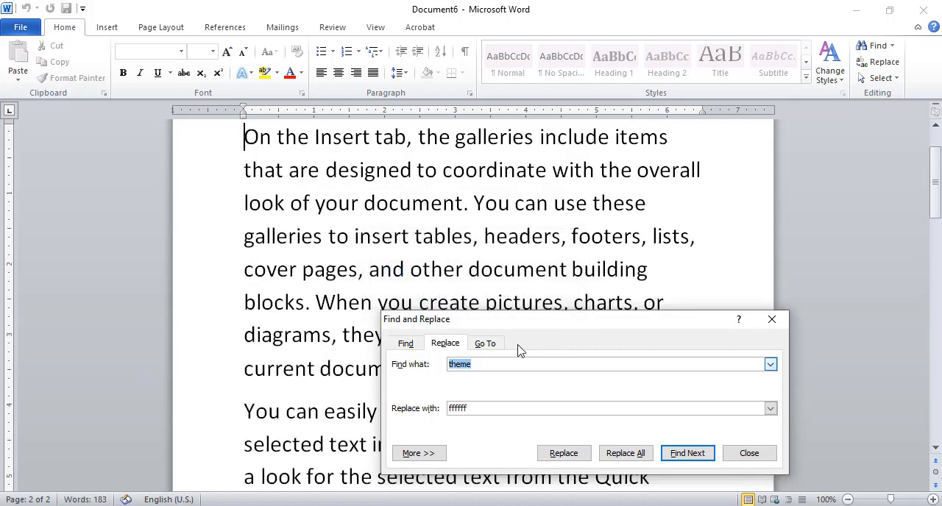
left_click(750, 453)
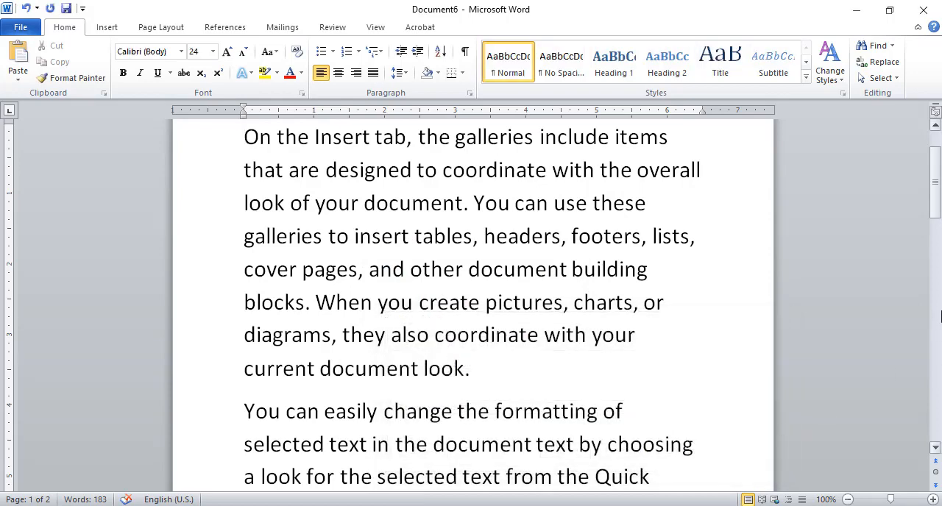
- Check the last replaced word on page 2 and return to the Using Replace section of the PDF notes
left_click_drag(936, 196, 929, 348)
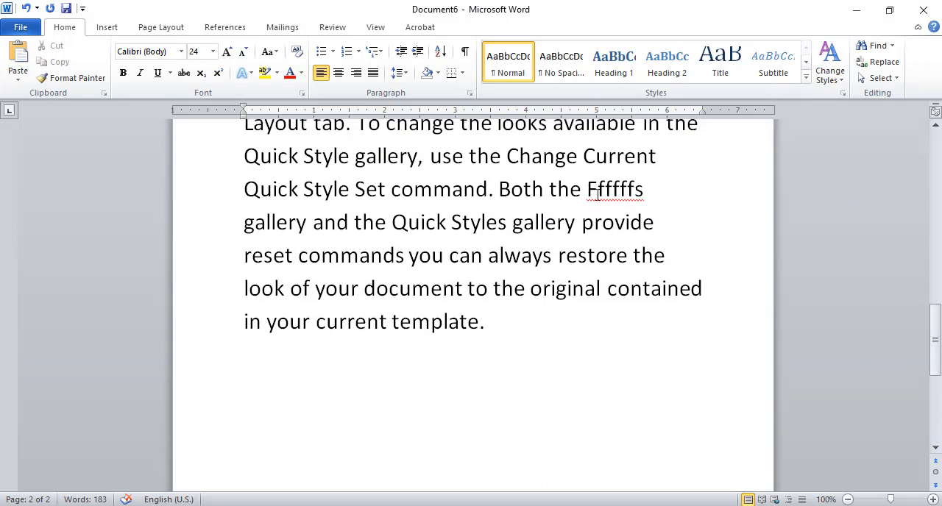
left_click_drag(936, 338, 937, 118)
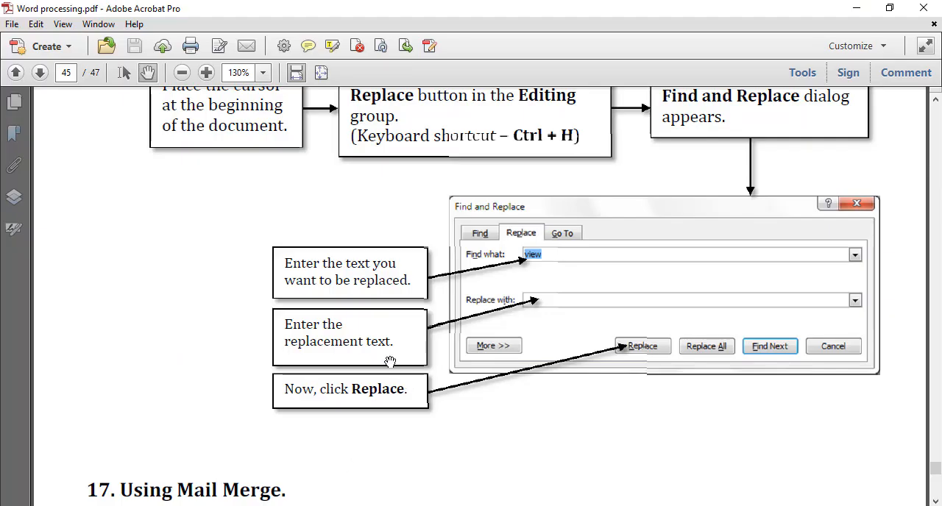
scroll(368, 218, "up", 3)
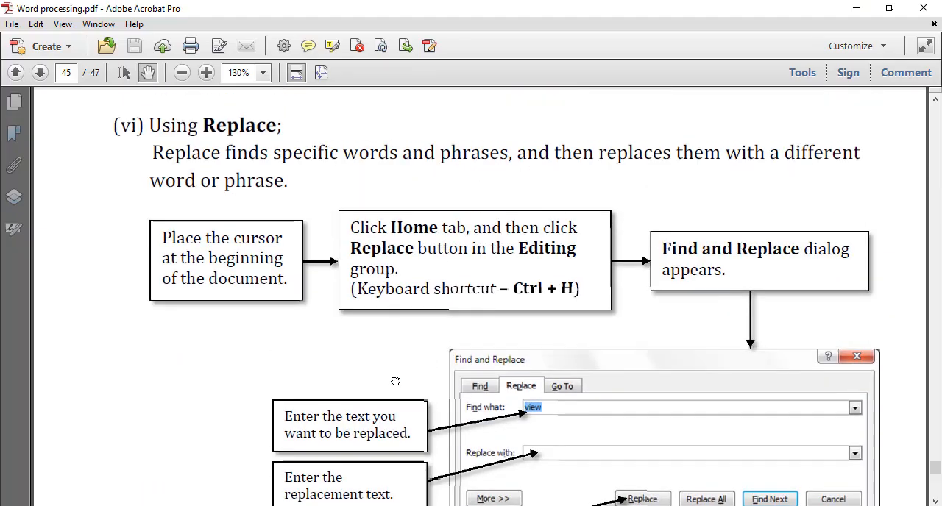
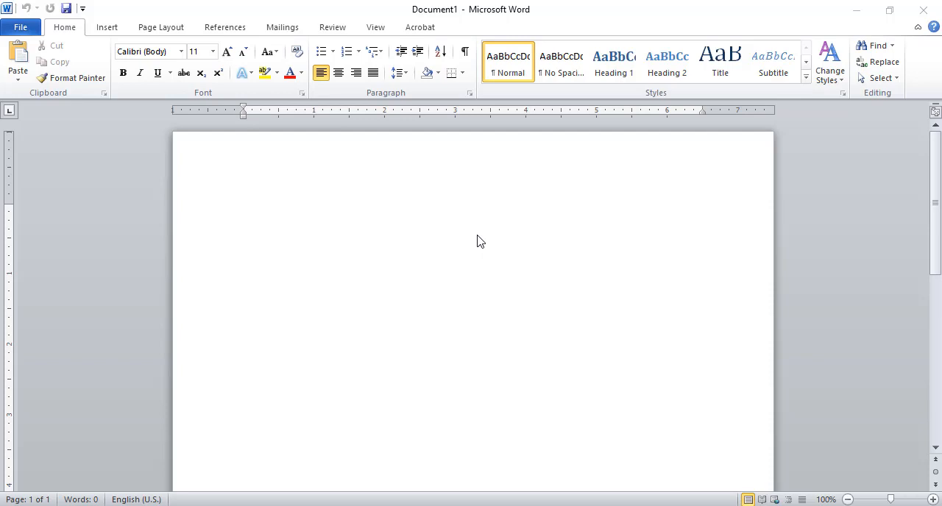
- Close the blank document
mouse_move(937, 210)
left_mouse_down()
mouse_move(938, 333)
mouse_move(937, 203)
left_mouse_up()
left_click(20, 28)
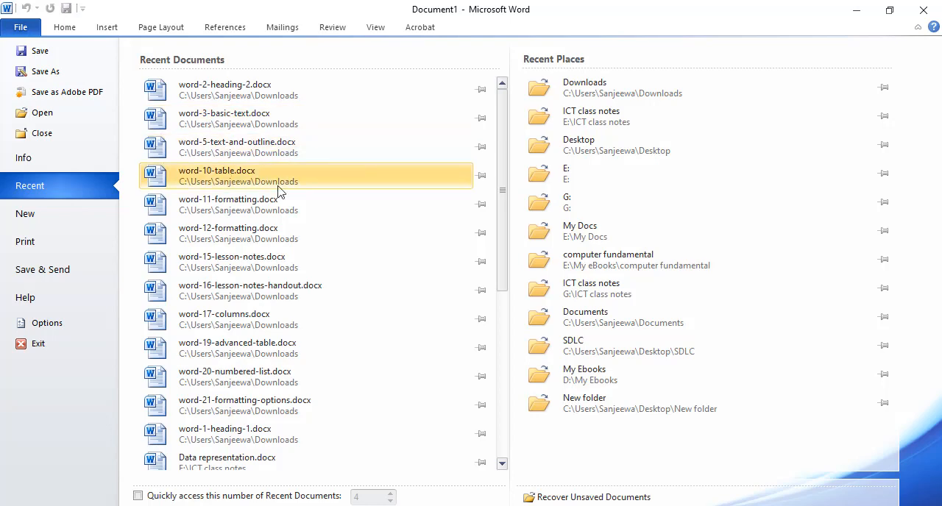
left_click(46, 134)
- Create a document from the Wedding template "Wedding invitation envelope (Heart Scroll design, A7 size)"
left_click(21, 27)
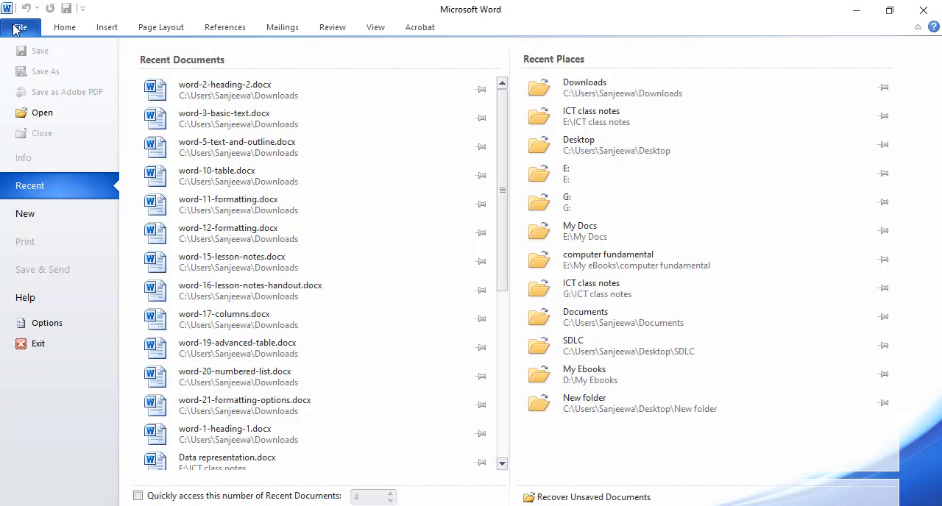
left_click(30, 215)
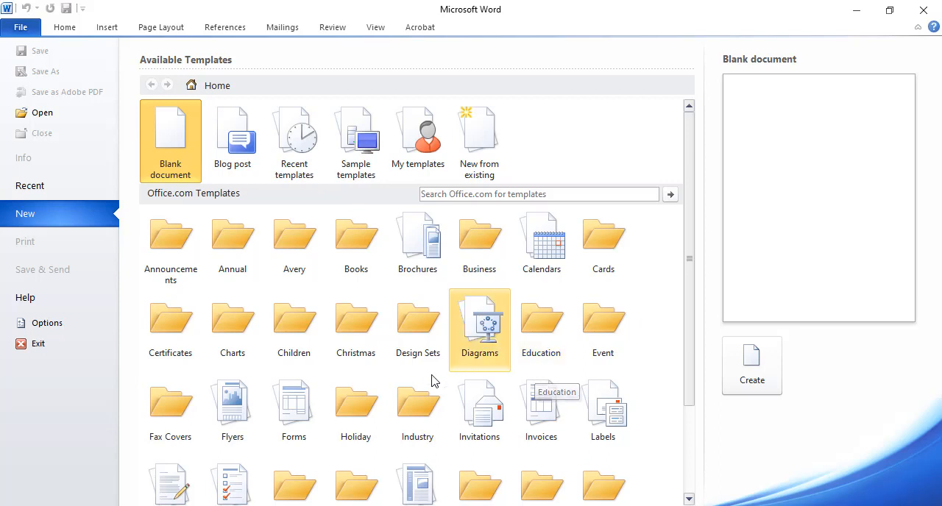
left_click_drag(693, 286, 678, 408)
left_click(349, 441)
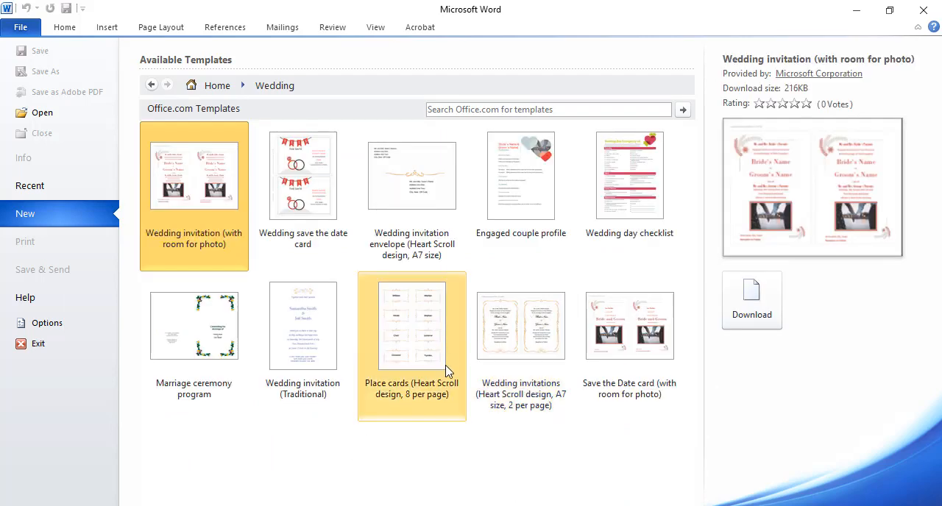
left_click(429, 184)
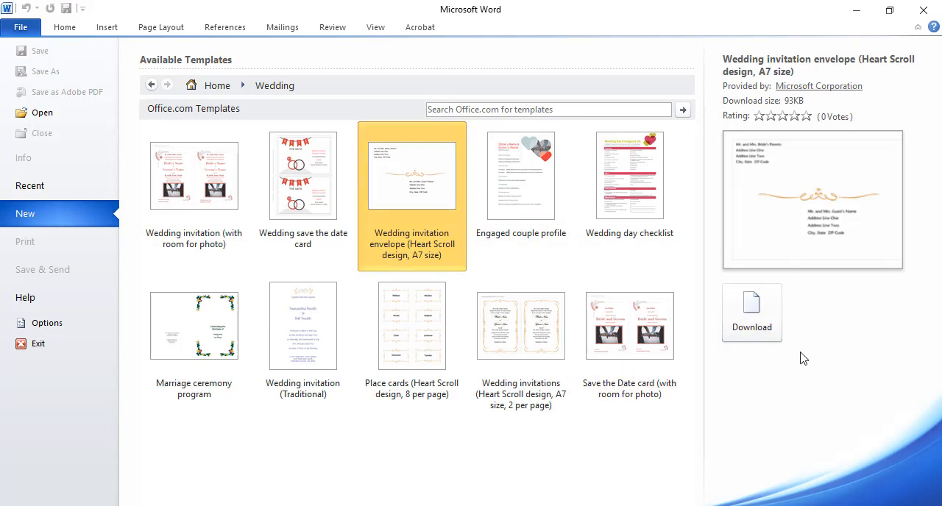
left_click(756, 318)
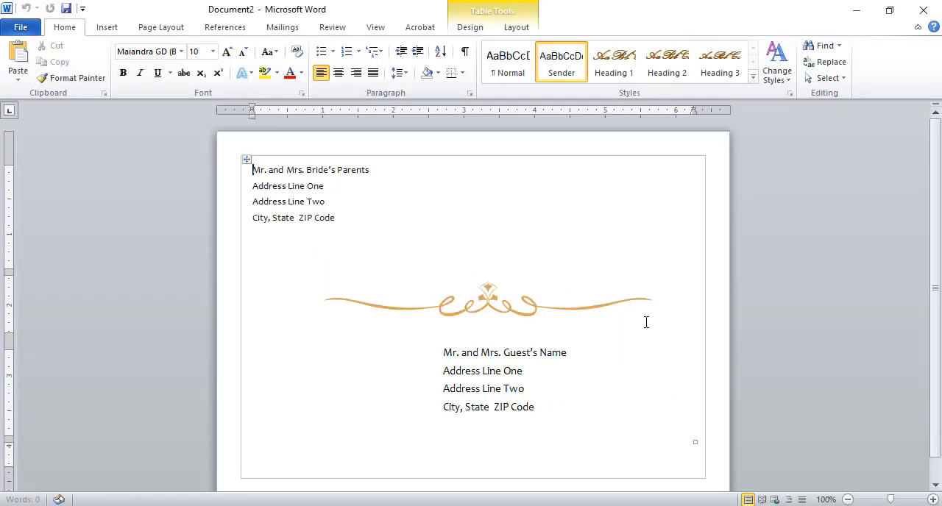
- Review the Mail Merge definitions on page 45 of the PDF notes and return to the envelope document
scroll(938, 214, "down", 1)
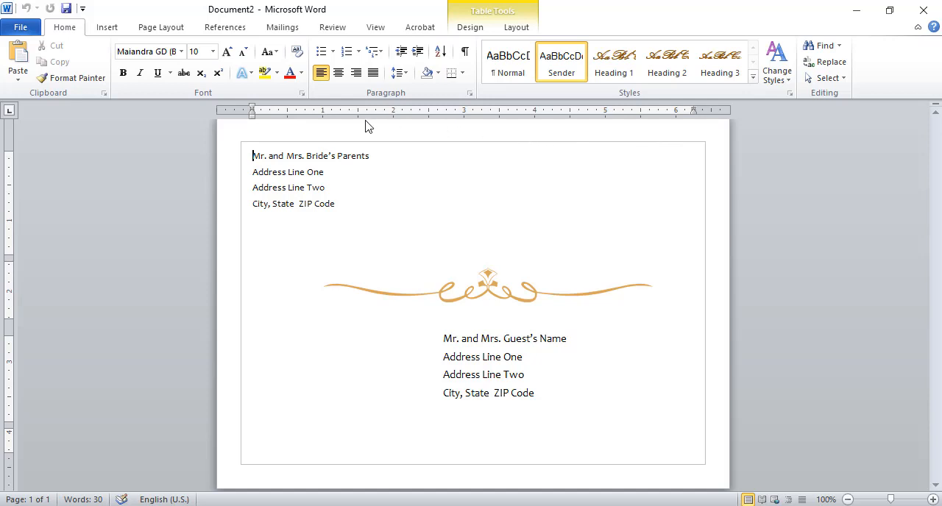
left_click(302, 505)
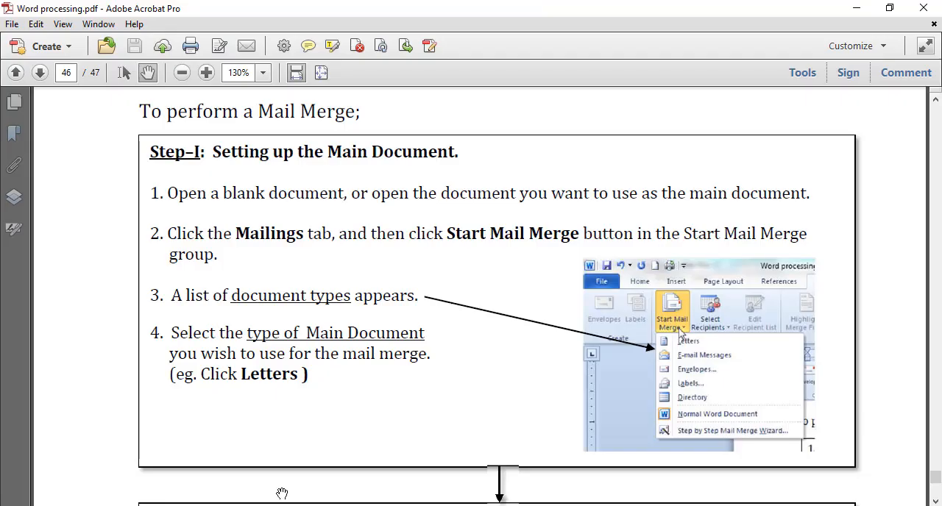
scroll(662, 464, "up", 10)
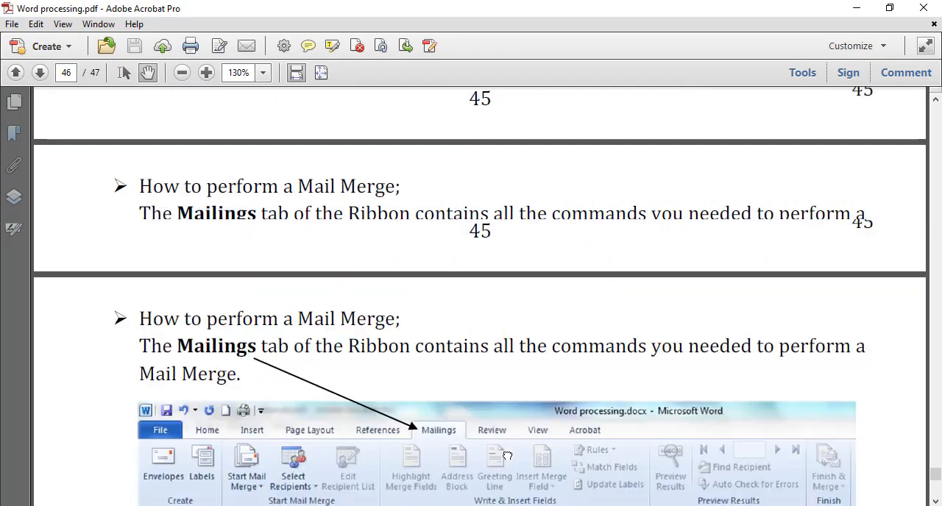
scroll(462, 337, "up", 5)
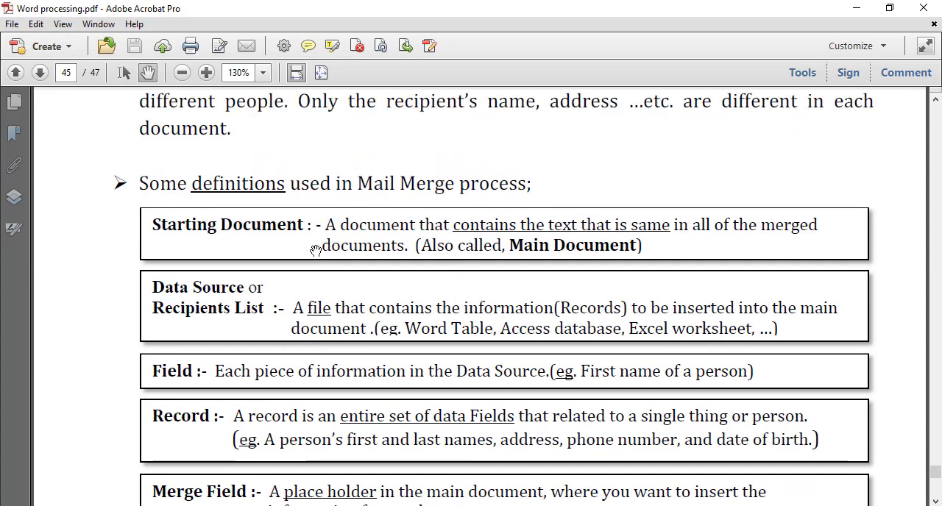
left_click_drag(390, 294, 431, 208)
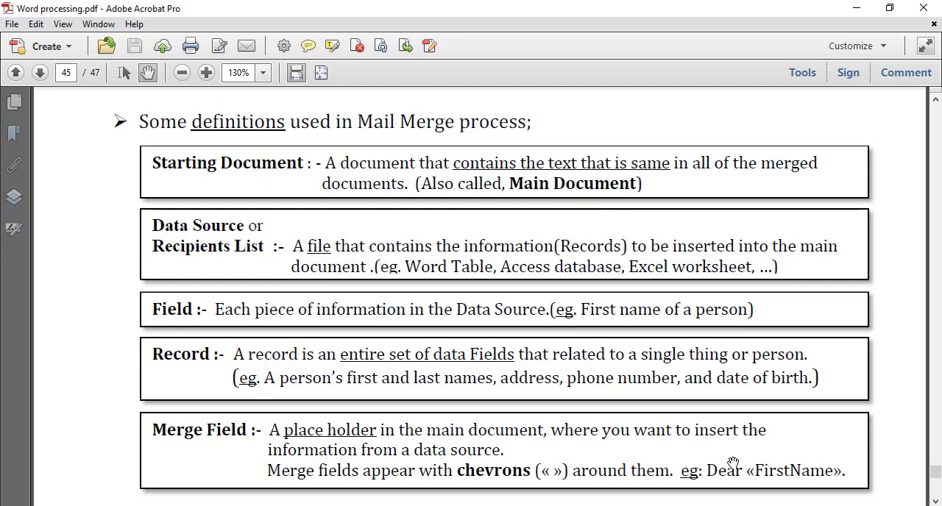
left_click(471, 505)
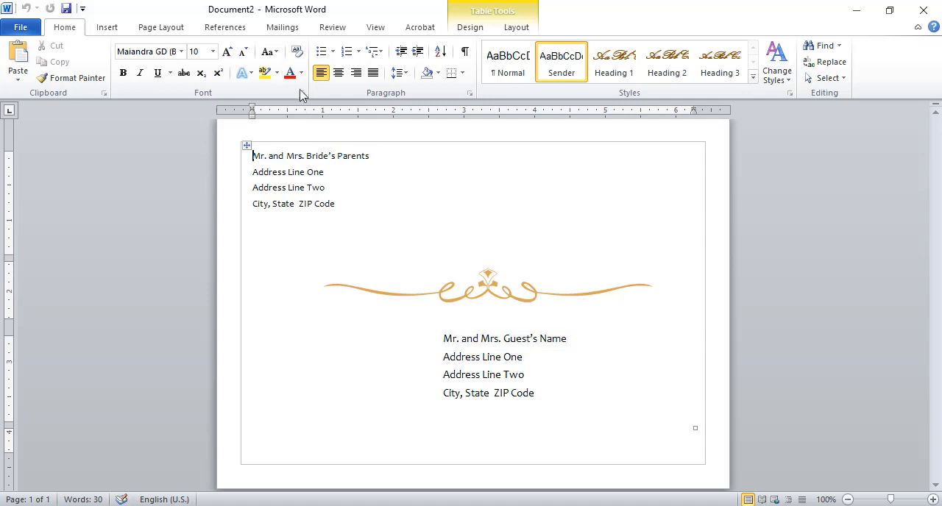
- Start a mail merge in the envelope document with Letters as the document type
left_click(286, 28)
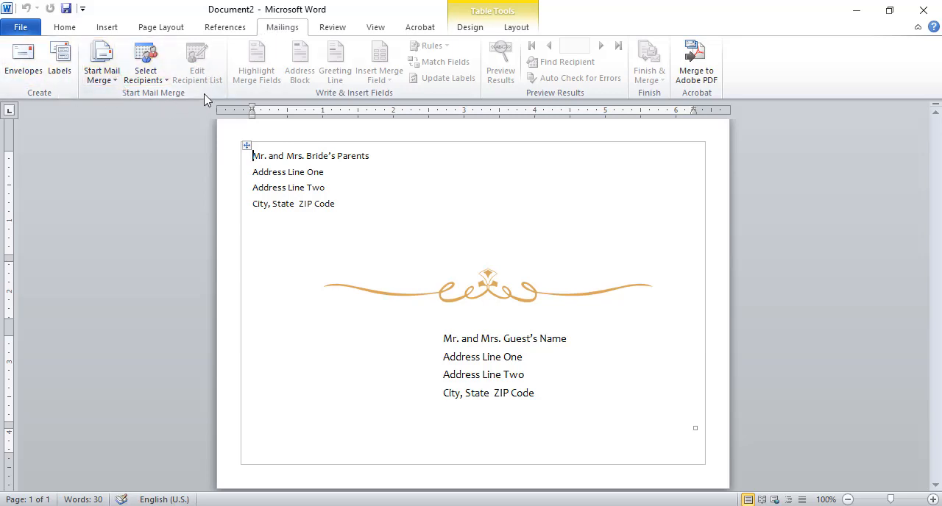
left_click(101, 59)
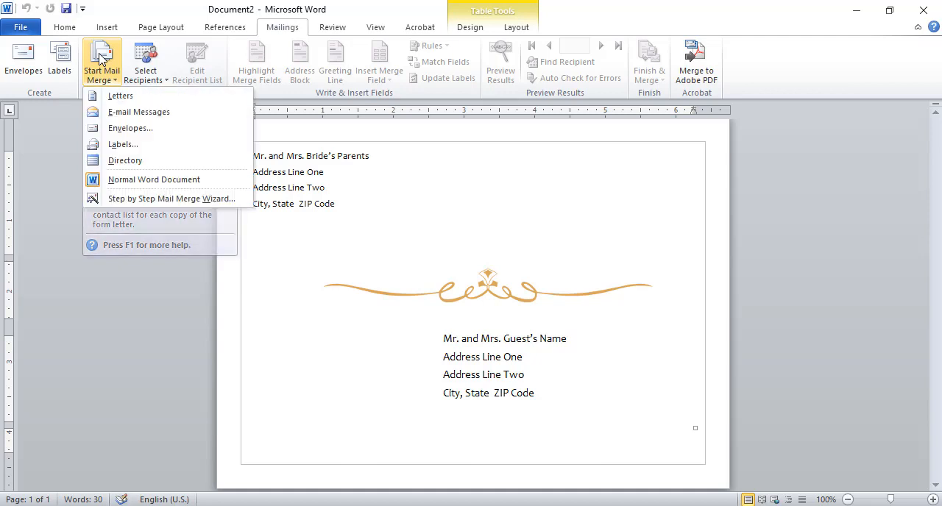
left_click(100, 62)
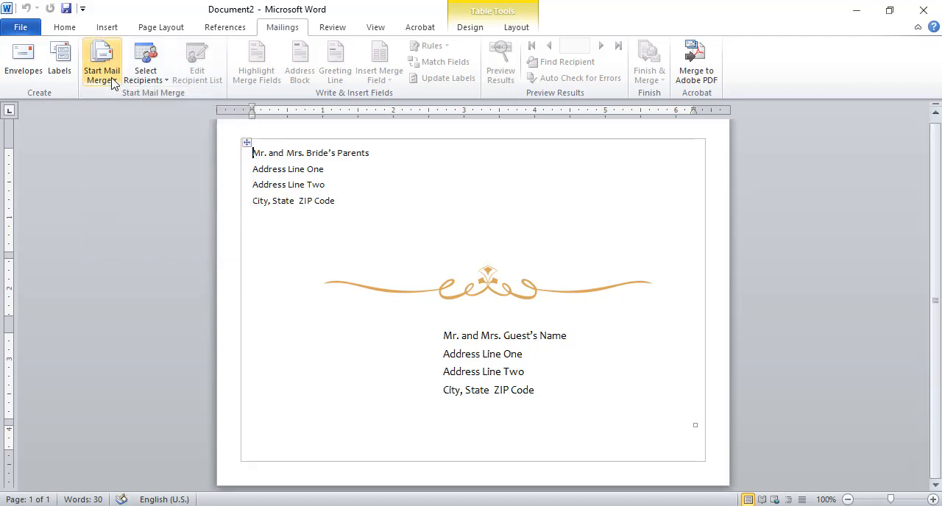
left_click(106, 75)
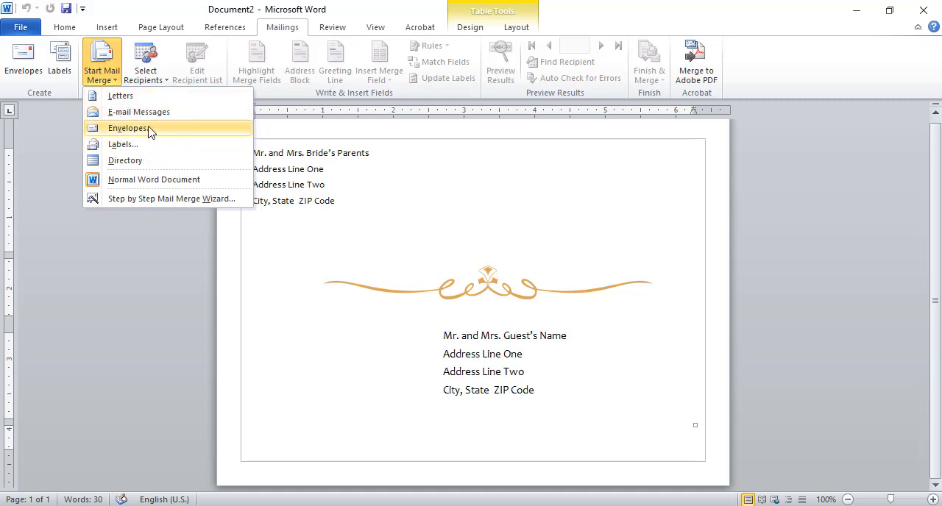
left_click(122, 96)
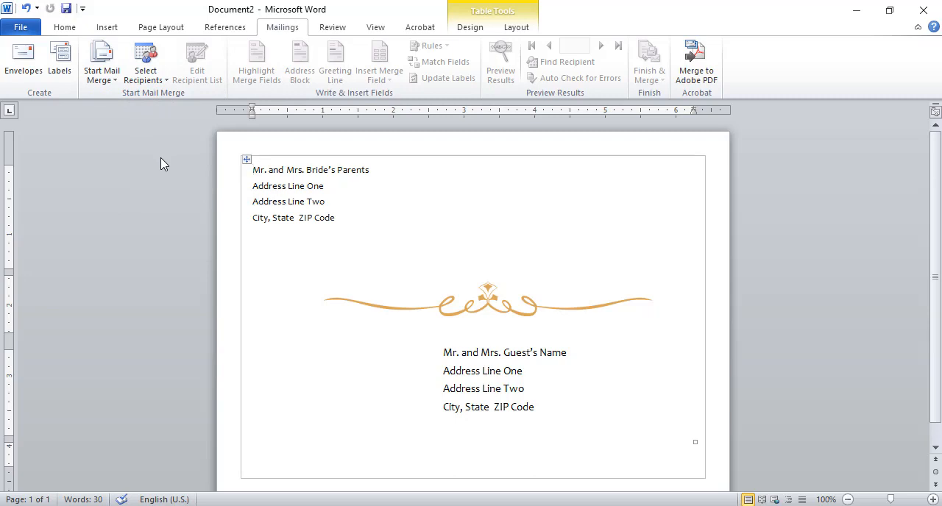
- Start a new typed recipient list for the mail merge and reposition its window
left_click(155, 79)
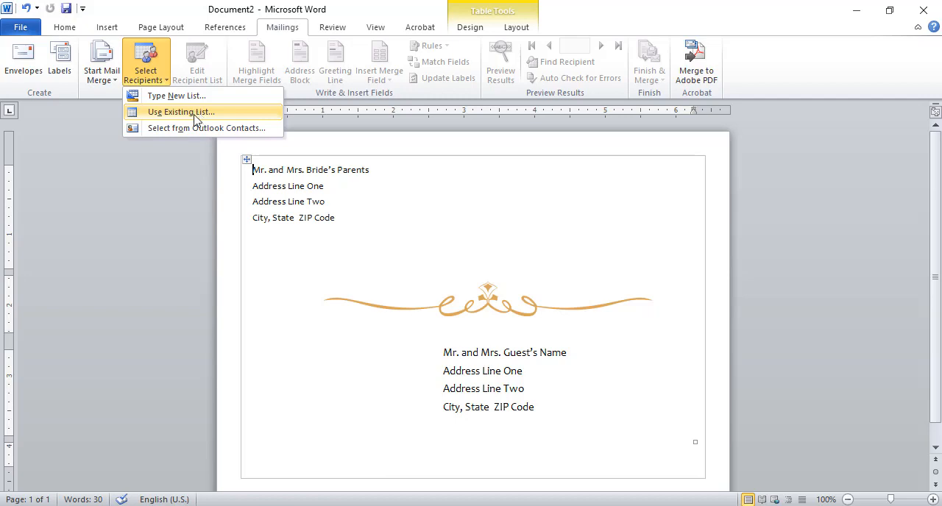
left_click(195, 96)
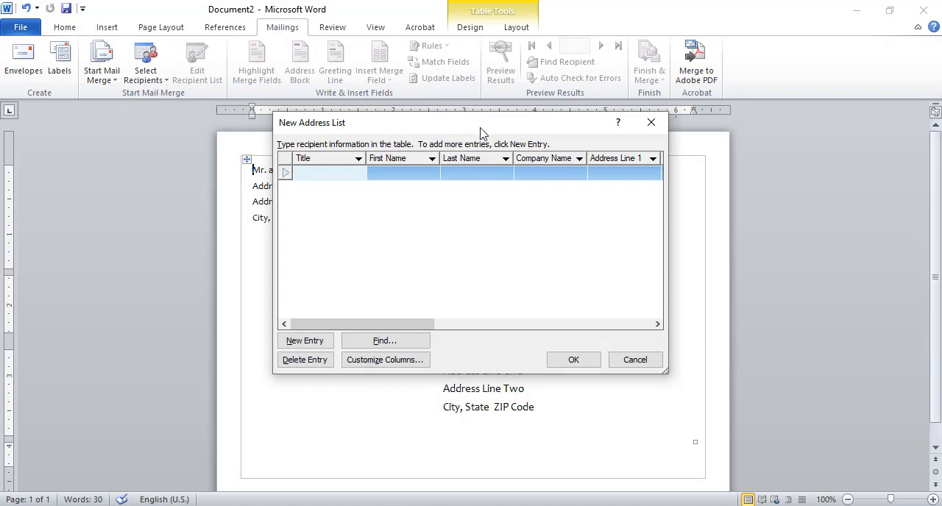
left_click_drag(489, 128, 467, 166)
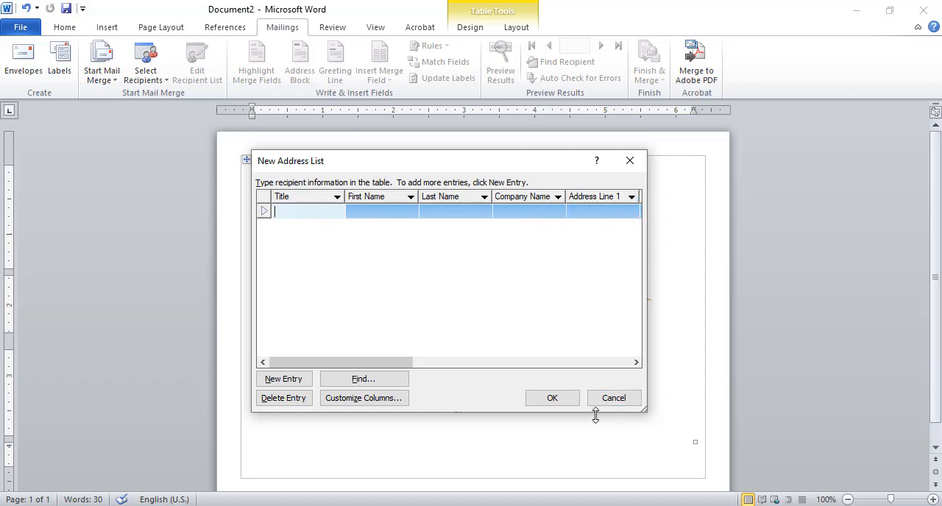
- Enter the title "Mr." and the first recipient's first and last names in the address list
left_click_drag(381, 362, 330, 362)
type("Mr.")
left_click(368, 213)
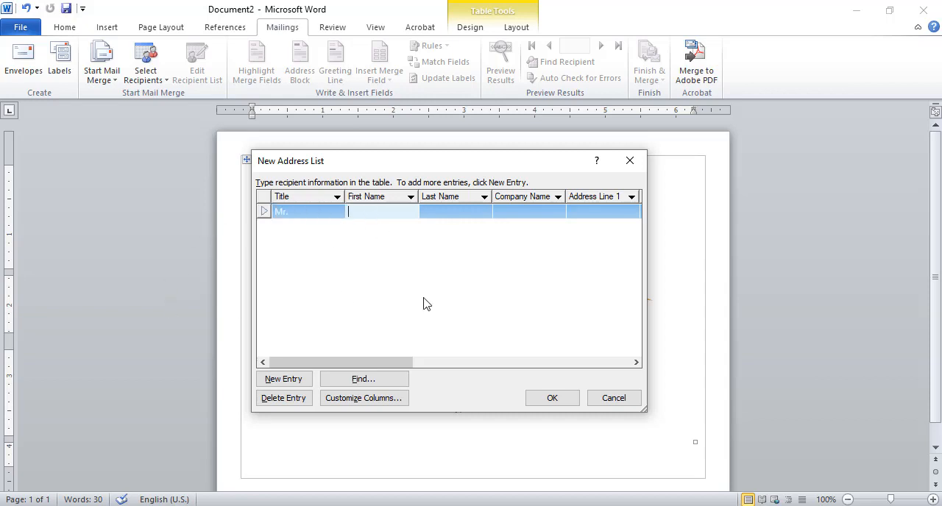
left_click(451, 211)
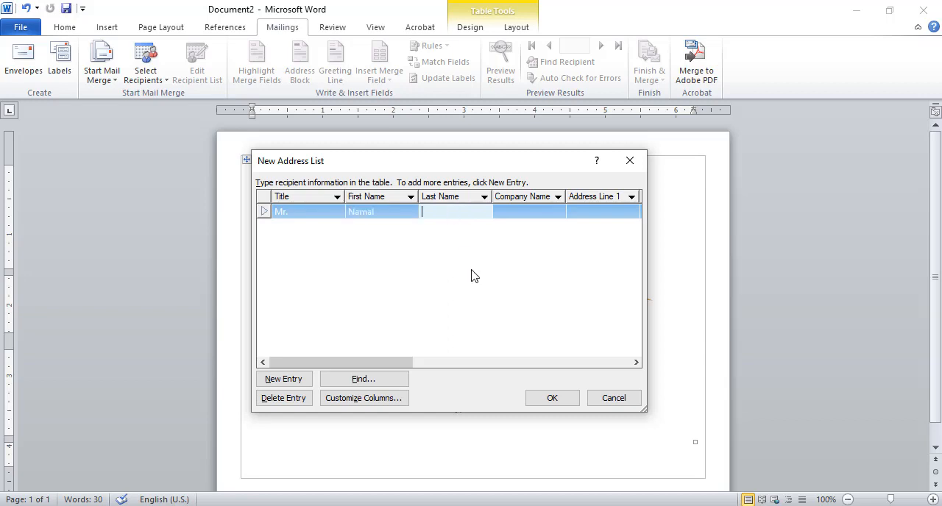
- Fill in Address Line 1 with the first recipient's house number and lane
left_click(602, 213)
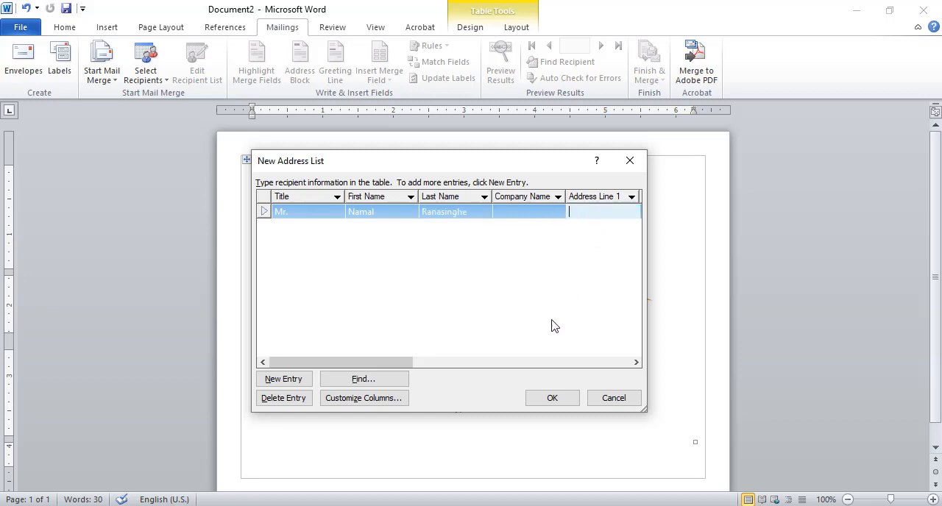
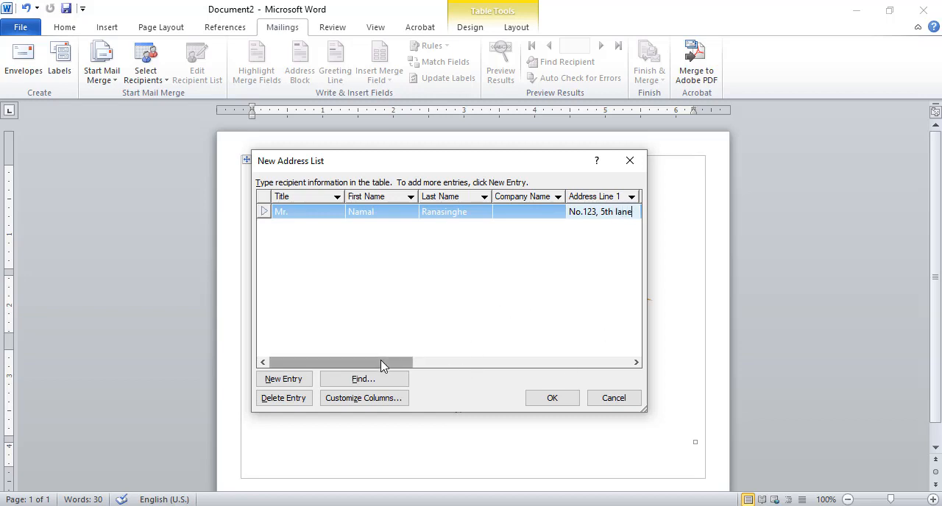
- Fill in the first recipient's Address Line 2 and City
left_click_drag(380, 360, 440, 361)
left_click(552, 212)
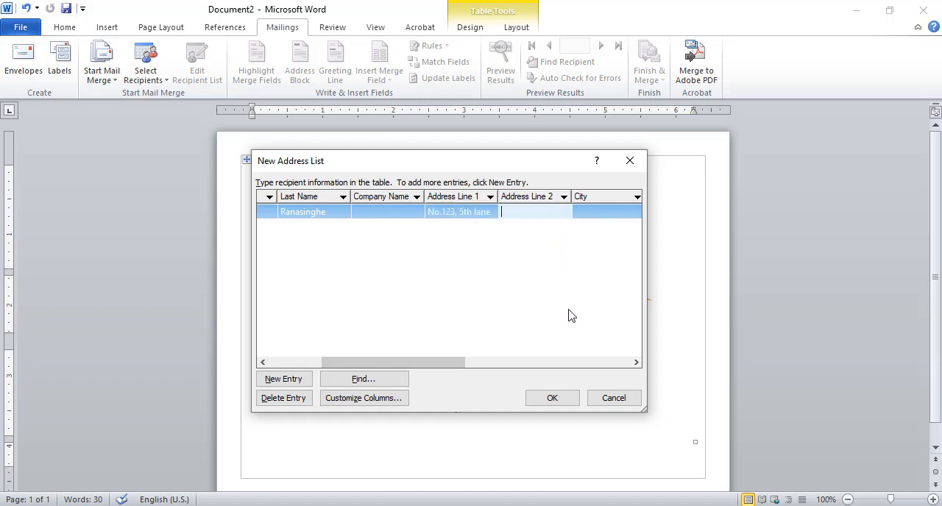
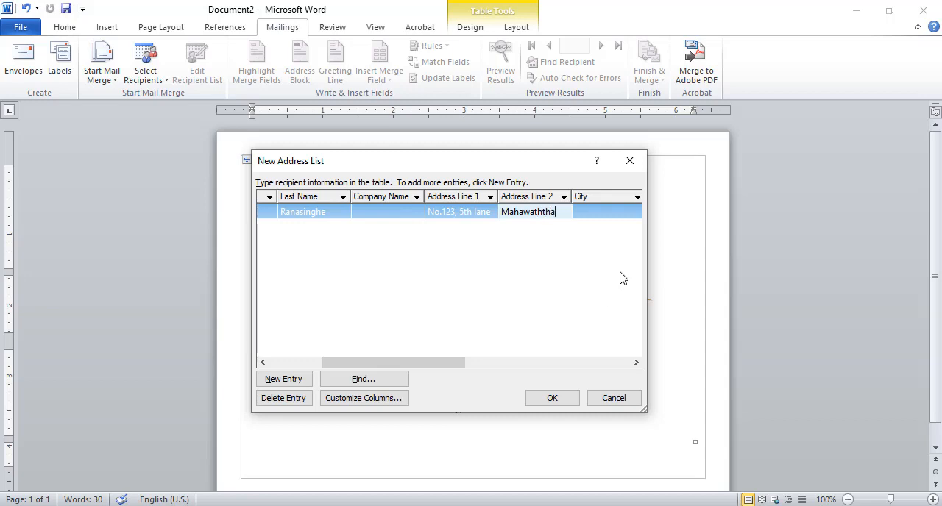
left_click(600, 210)
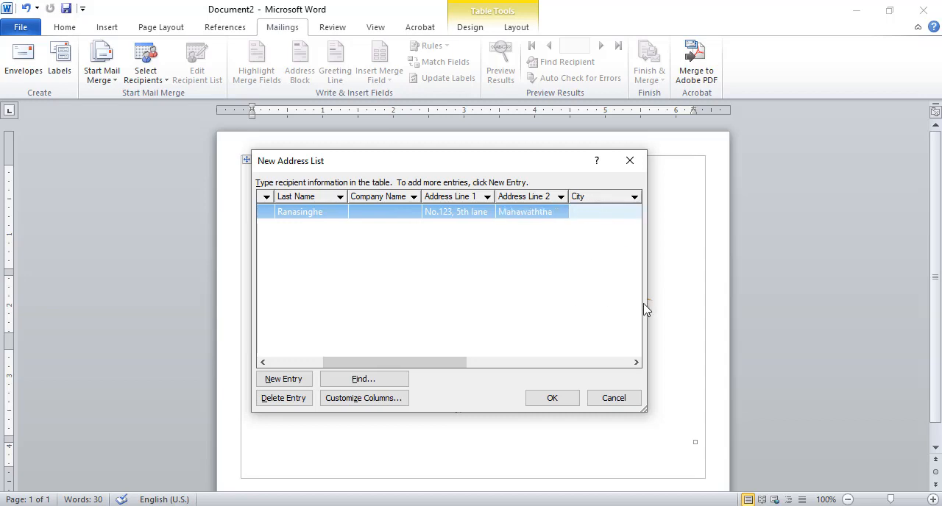
type("Nrahenpita")
left_click(575, 212)
type("a")
- Add a second entry to the address list with the title "Mrs." and the recipient's first and last names
left_click_drag(447, 362, 347, 305)
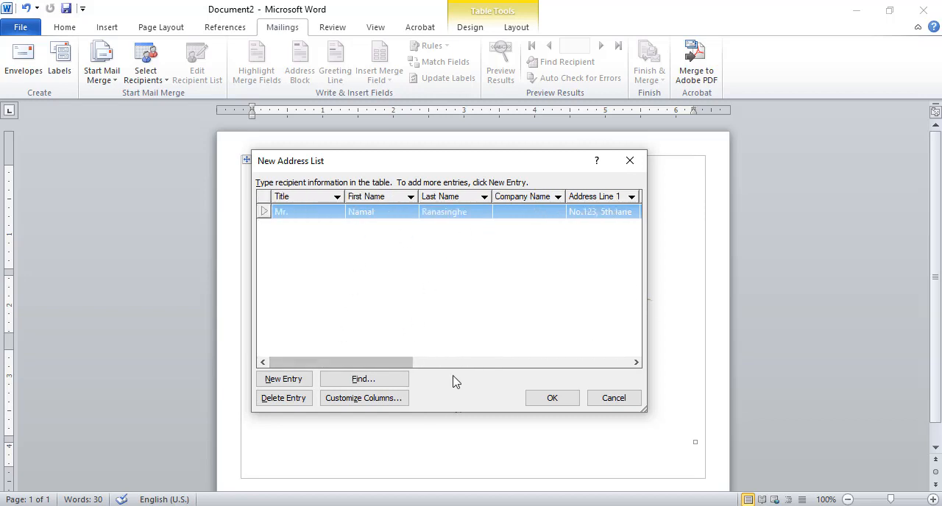
left_click(304, 388)
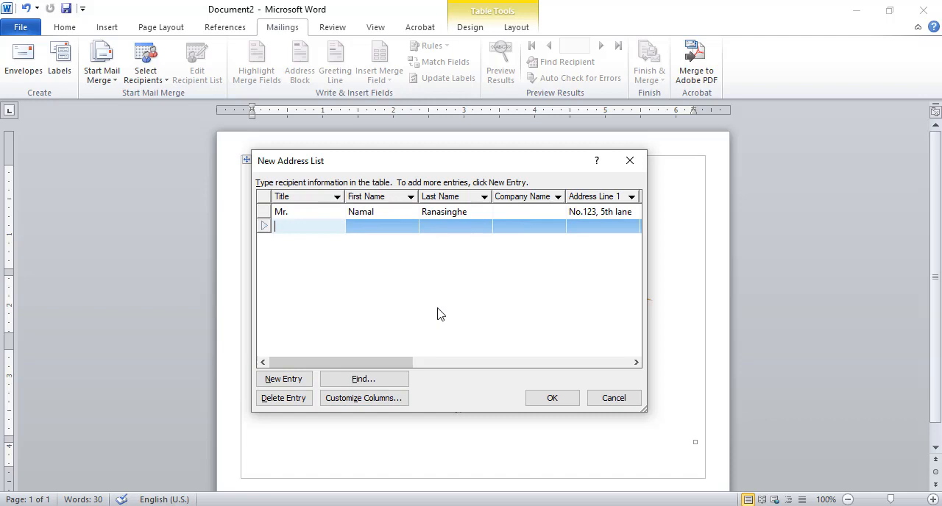
type("Mrs.")
key("Tab")
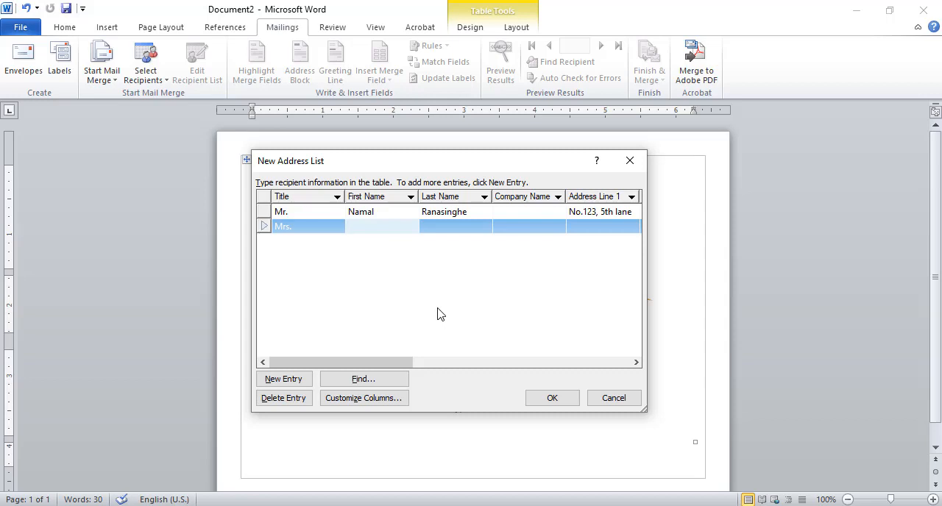
key("Tab")
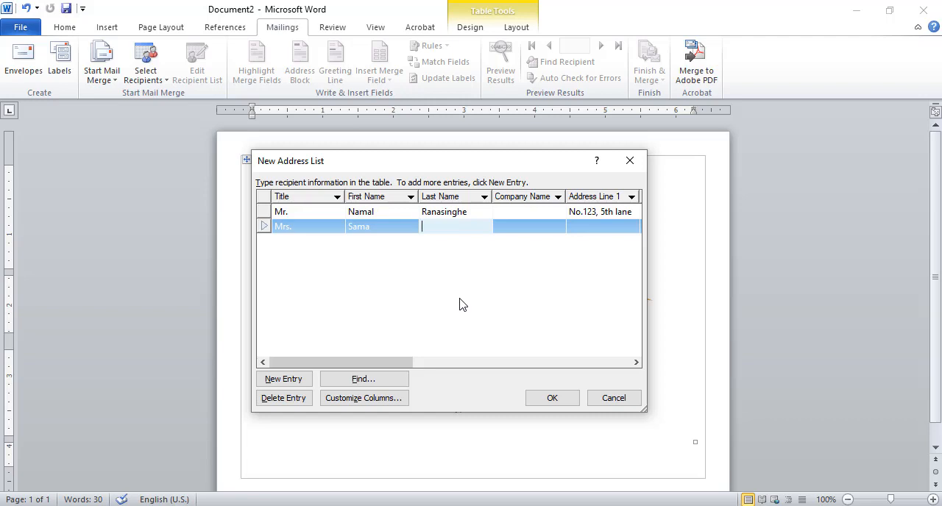
- Fill in Address Line 1 with the second recipient's house number and lane
left_click(580, 226)
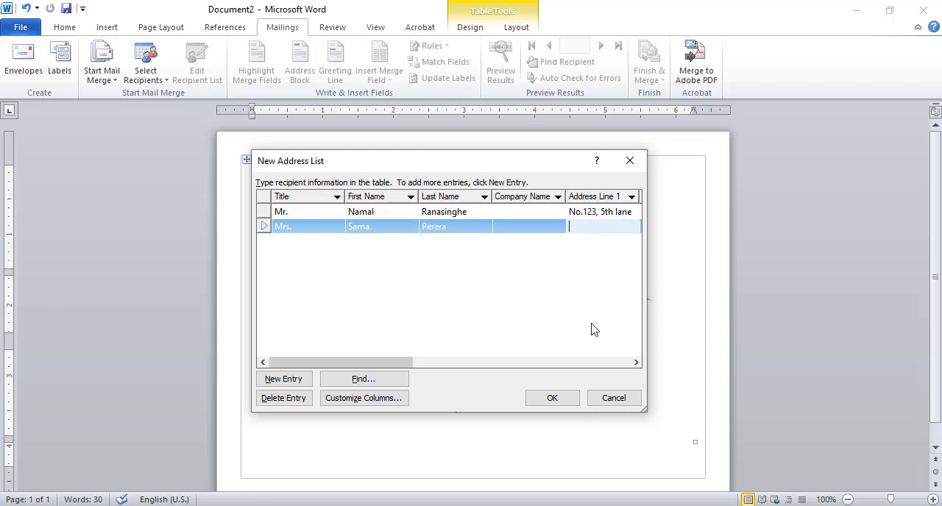
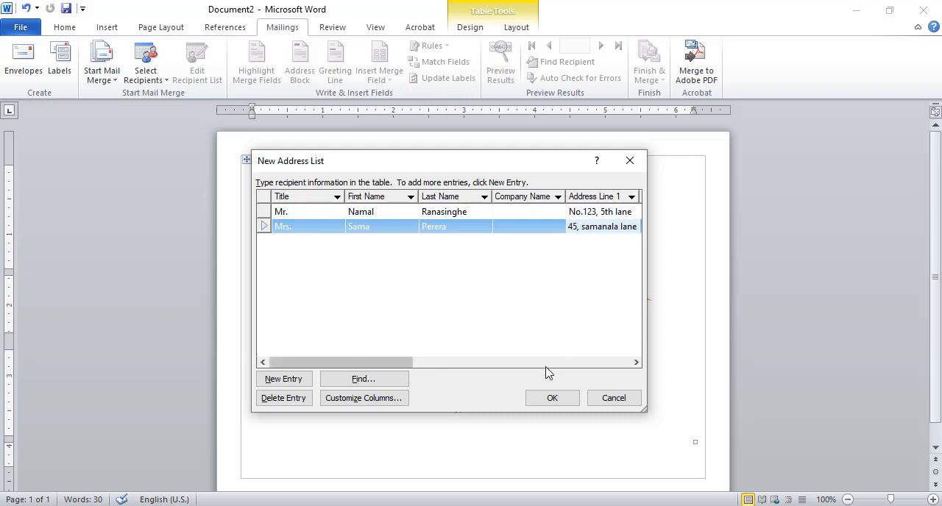
- Fill in Address Line 2 and City for the second recipient in the address list
left_click_drag(378, 363, 436, 362)
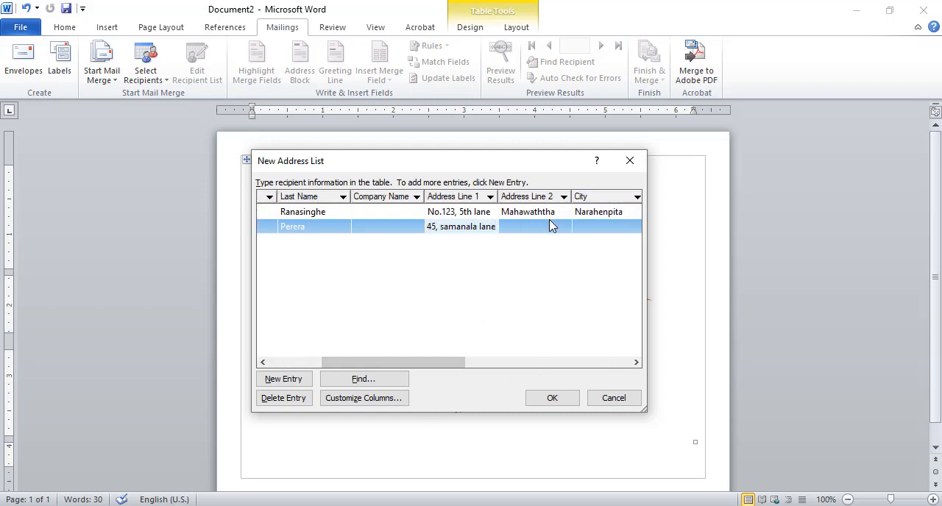
left_click(549, 227)
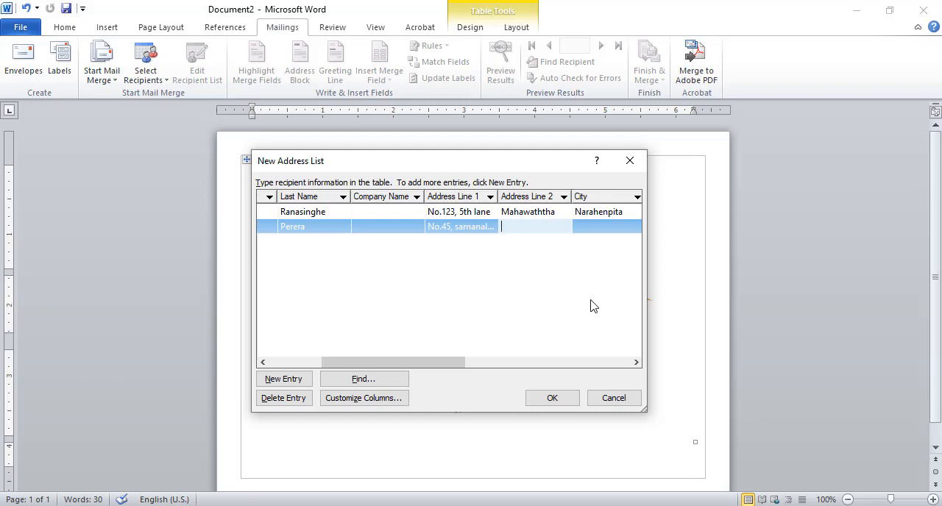
type("Maharagama")
left_click_drag(558, 229, 500, 231)
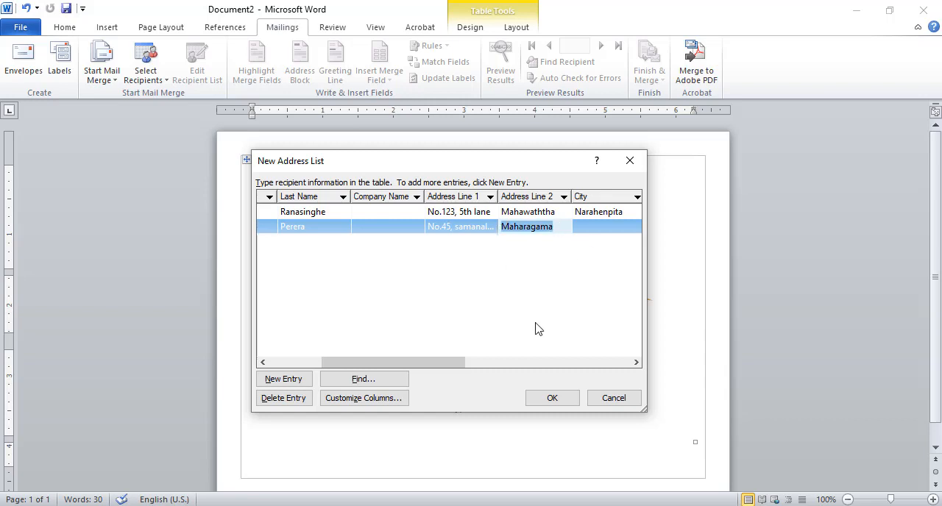
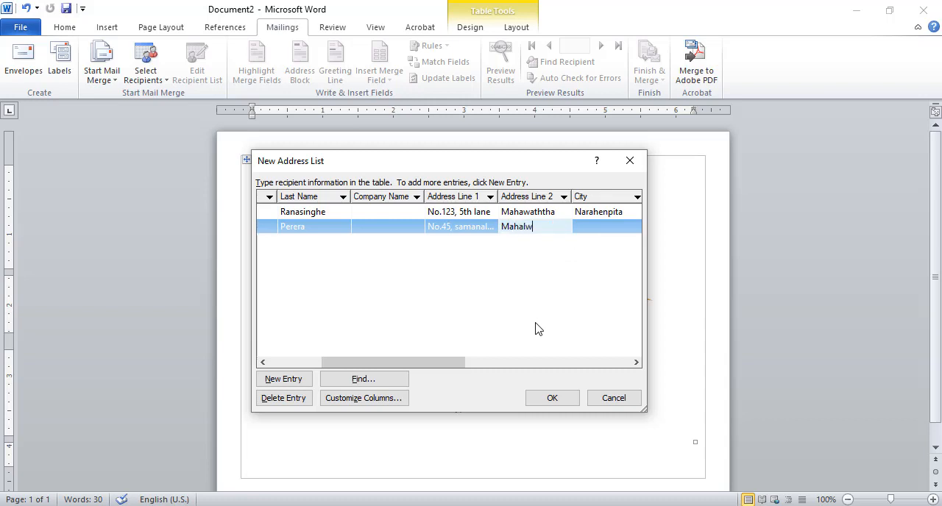
left_click(613, 230)
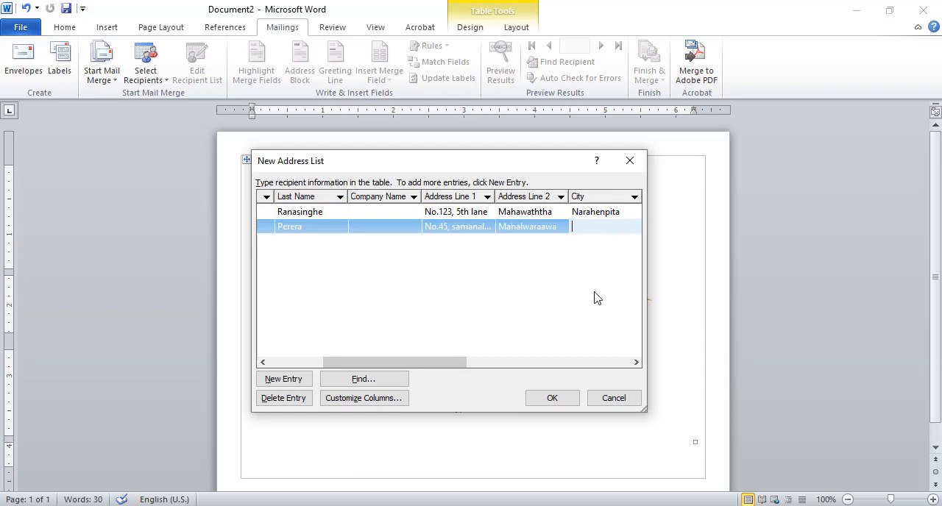
type("Maharagama")
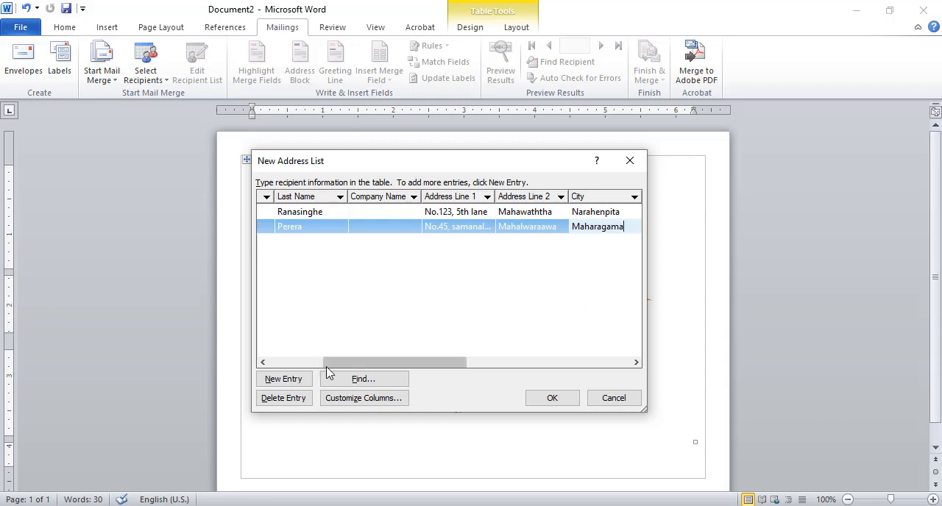
- Add a third entry to the address list with the title "Mrs." and the recipient's first and last names
left_click(283, 379)
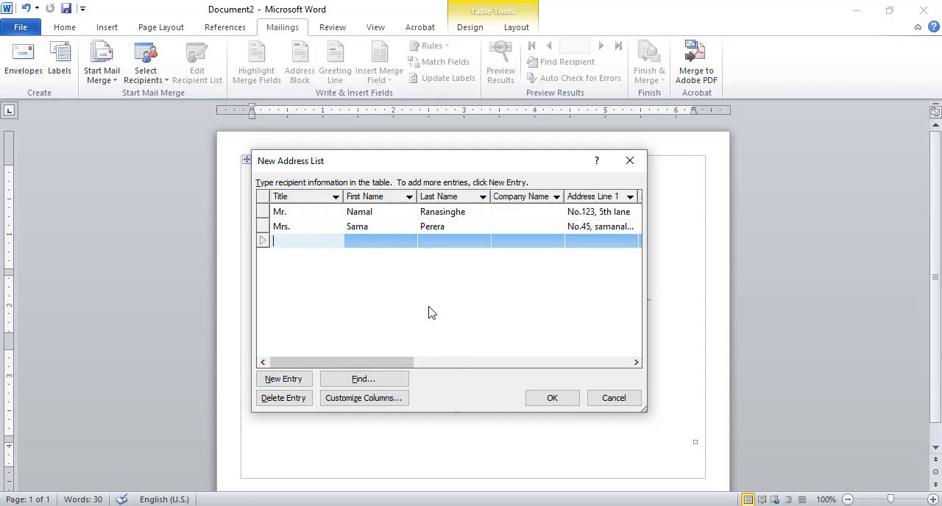
type("Mrs.")
key("Tab")
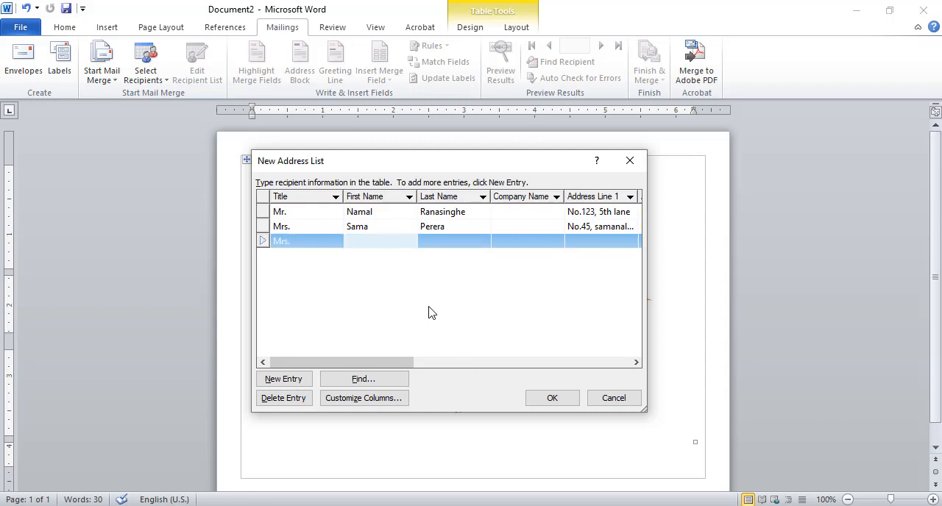
key("Tab")
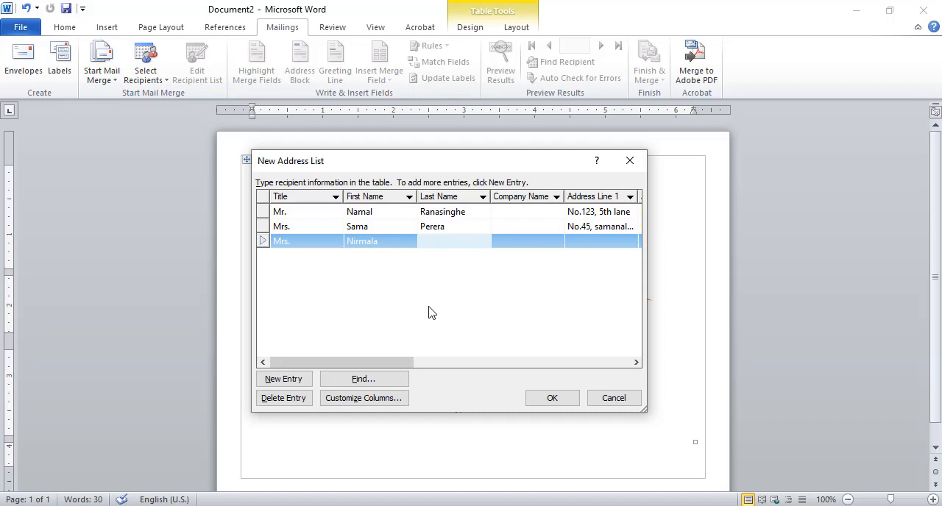
key("Tab")
- Fill in the third recipient's Address Line 1 with the house number and road, and Address Line 2 with the town
key("Tab")
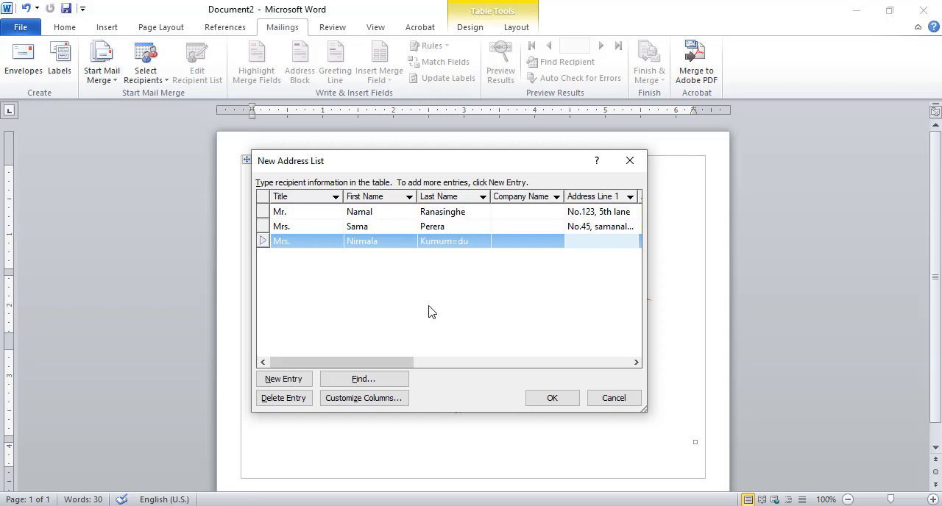
key("Tab")
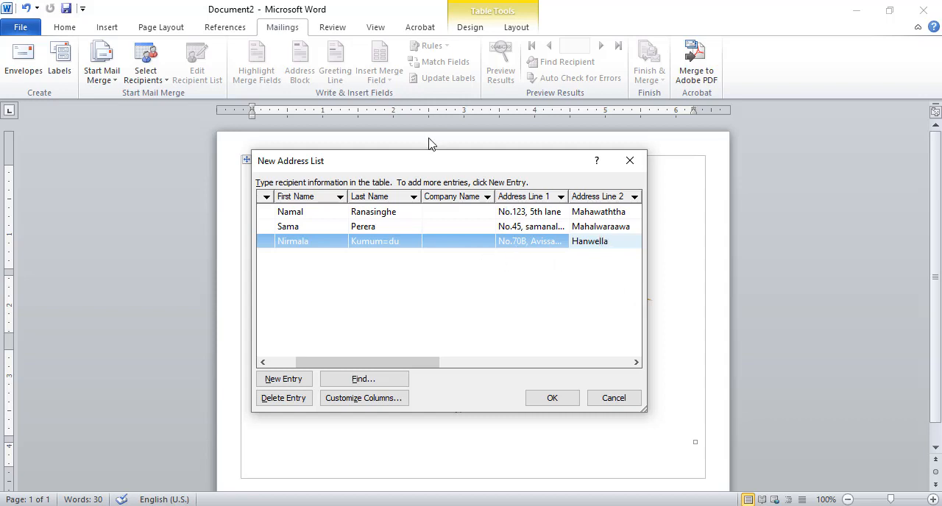
- Finish the recipient list and save it to the Desktop as a Microsoft Office Address List named "Address list"
left_click_drag(371, 363, 342, 366)
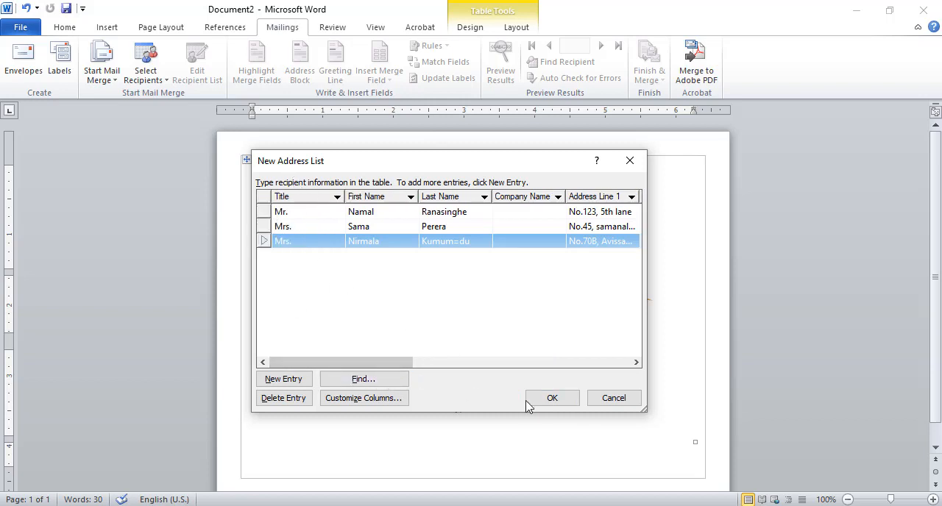
left_click(553, 400)
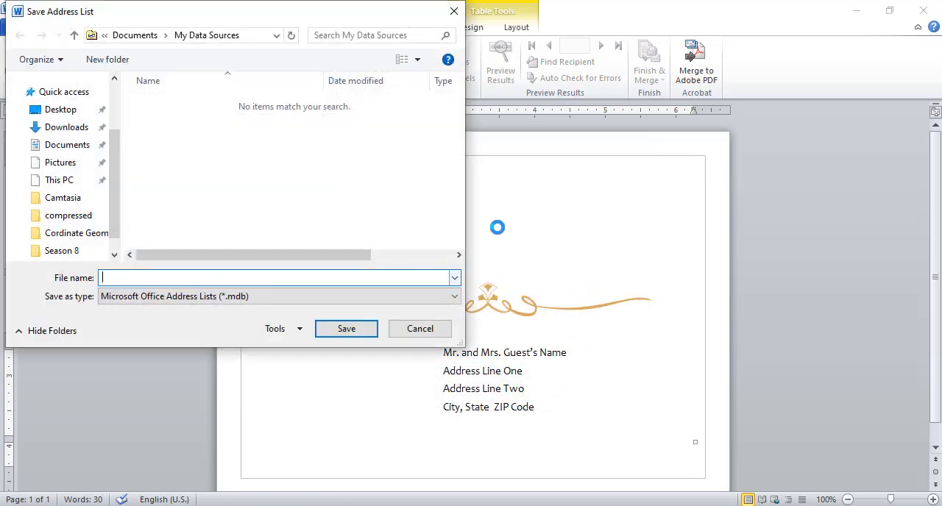
left_click_drag(326, 17, 390, 61)
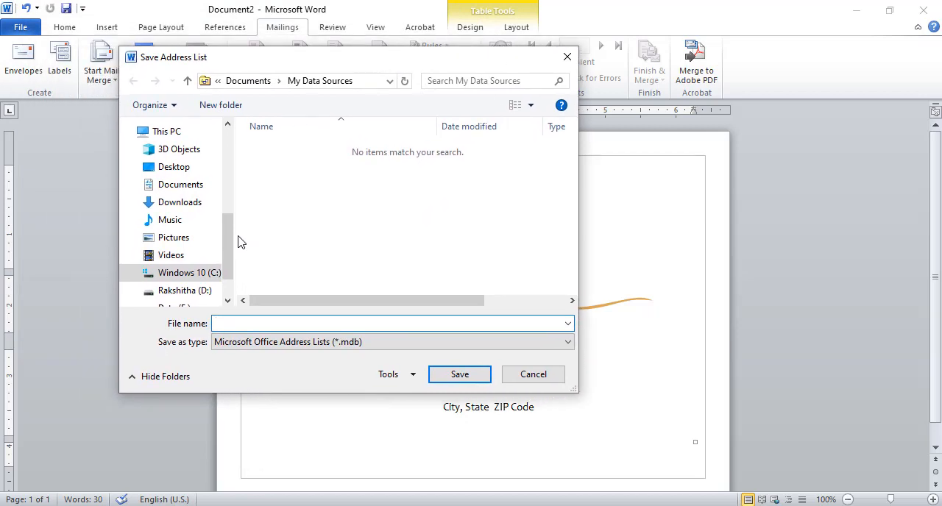
scroll(229, 233, "up", 1)
scroll(231, 238, "down", 1)
left_click(195, 169)
left_click(246, 323)
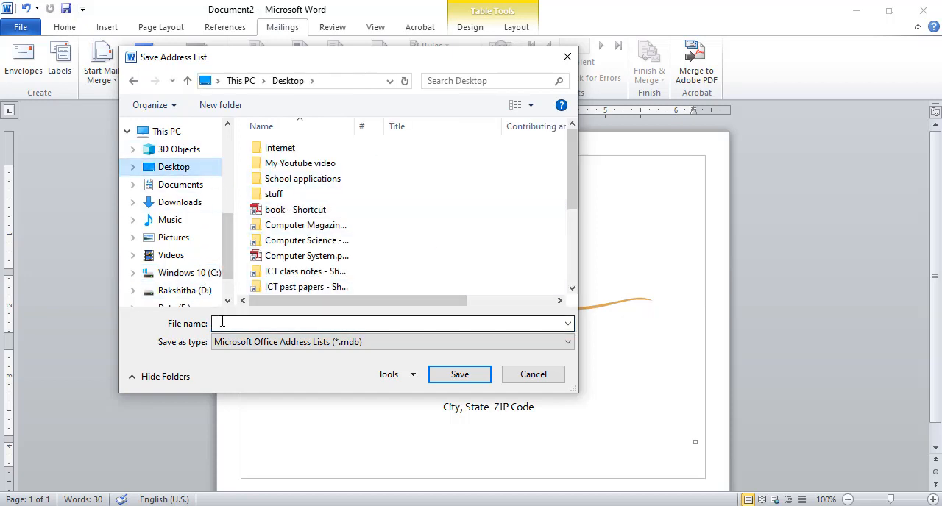
type("Address list")
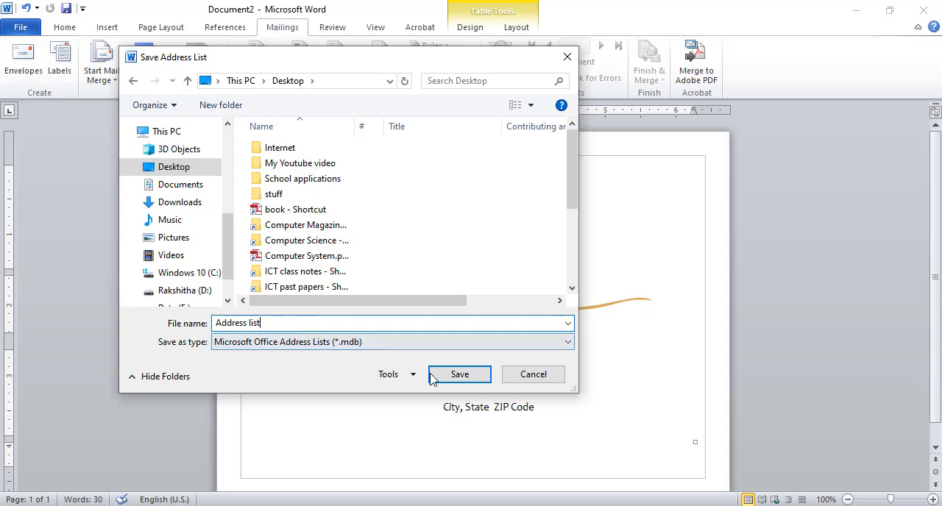
left_click(458, 375)
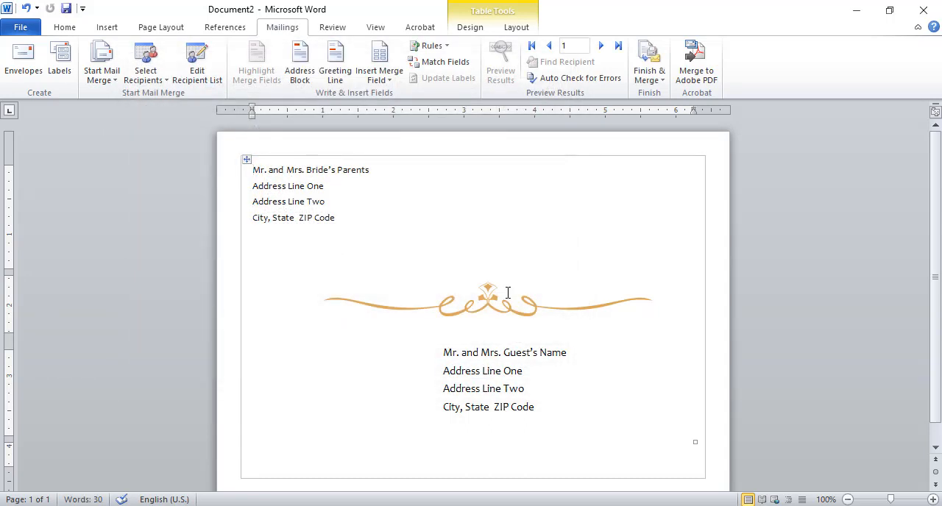
- Minimize the document, video editor and PDF windows to look at the desktop where the address list was saved
left_click(856, 10)
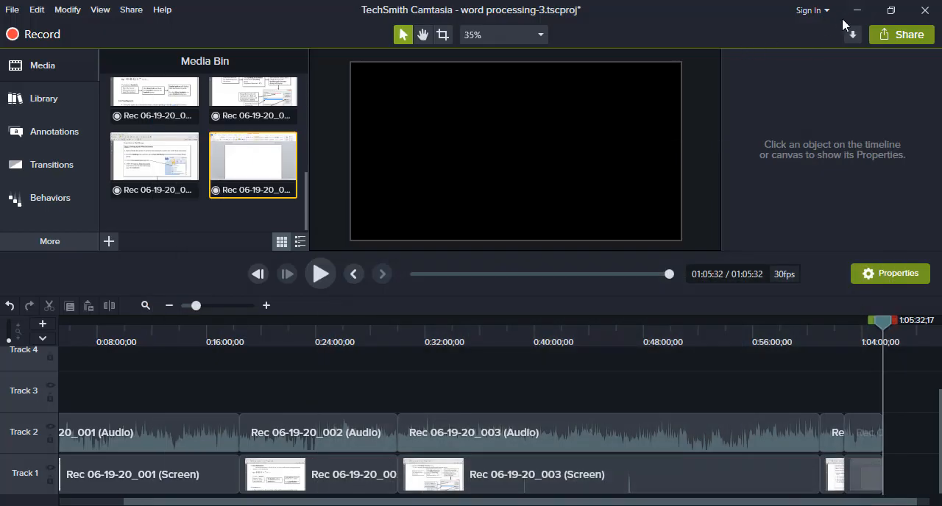
left_click(854, 12)
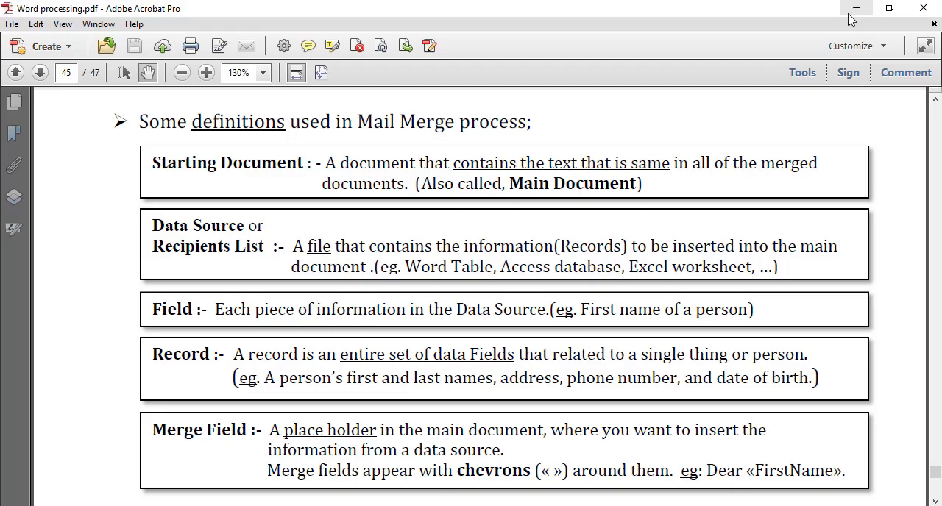
left_click(854, 13)
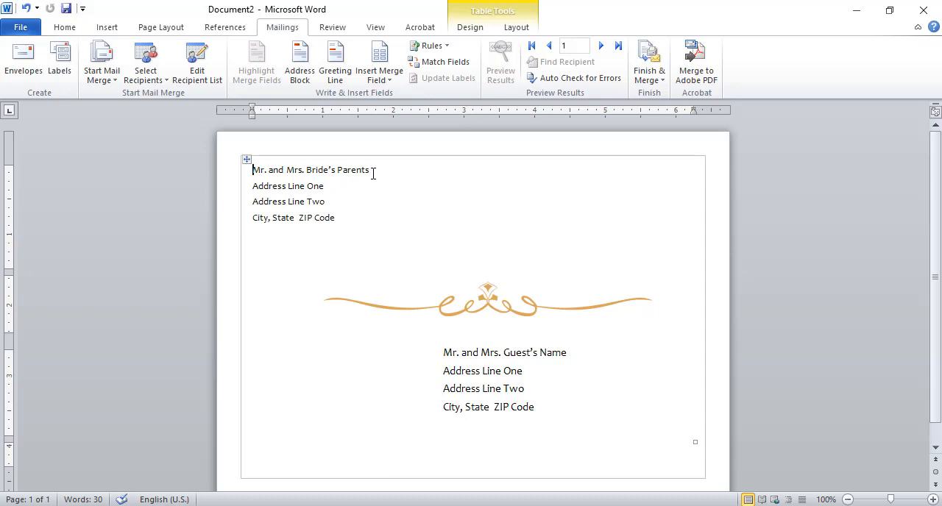
- Replace the "Mr. and Mrs. Bride's Parents" placeholder in the envelope's return address with the sender's full name
left_click(253, 171)
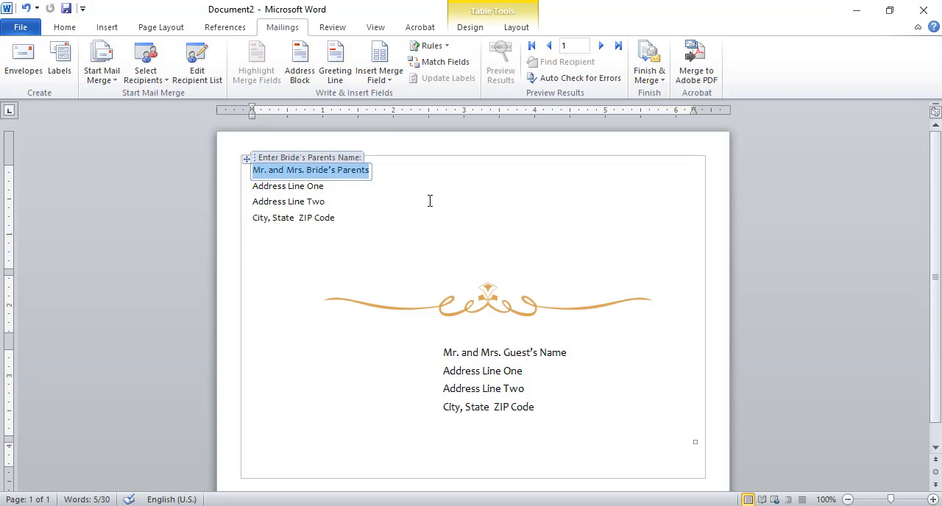
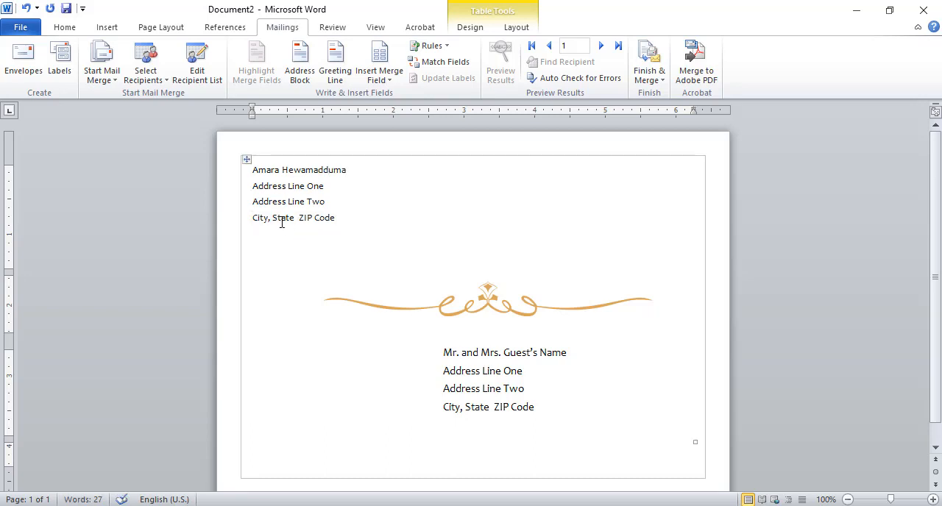
- Replace the return address's "Address Line One" placeholder with the sender's house number and lane
left_click(255, 186)
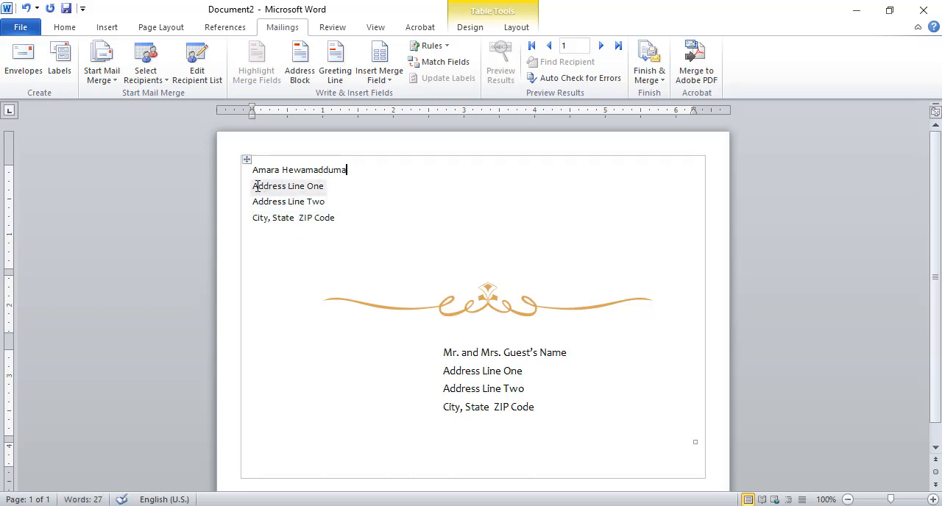
left_click_drag(255, 186, 341, 189)
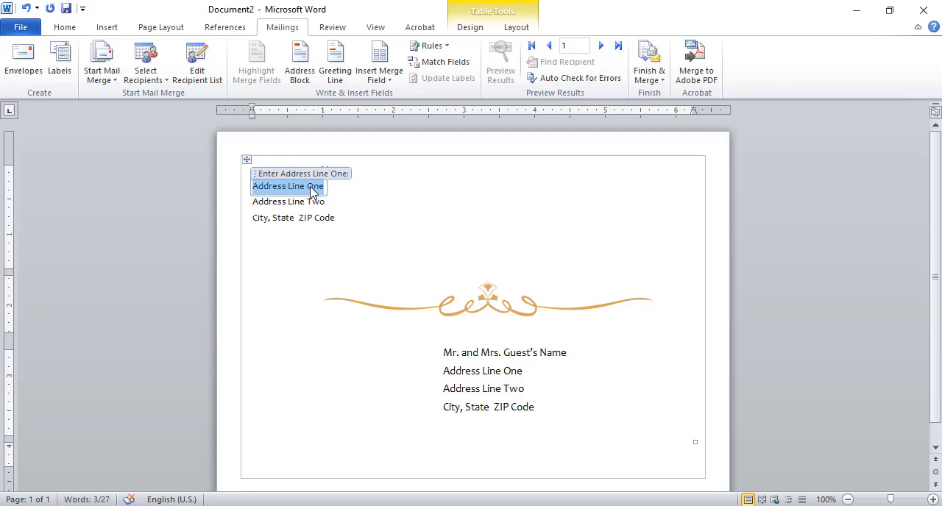
left_click(259, 174)
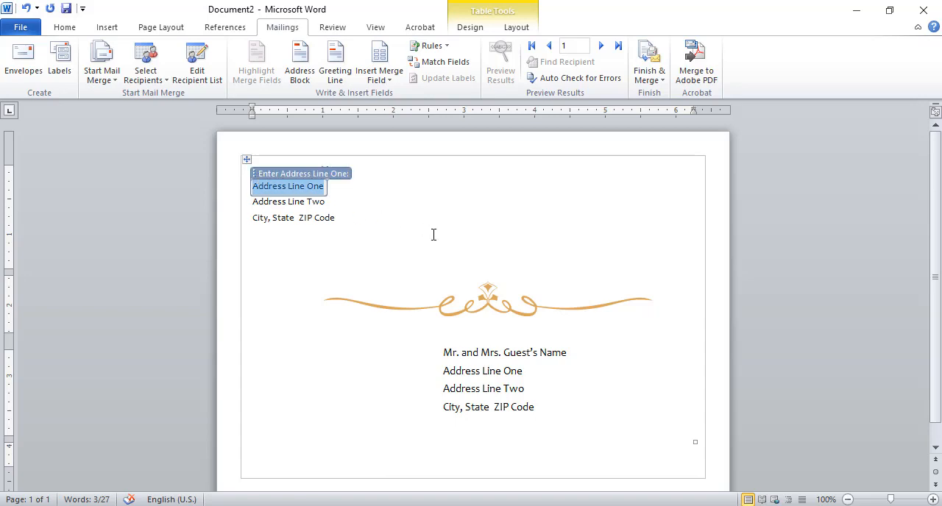
key("Delete")
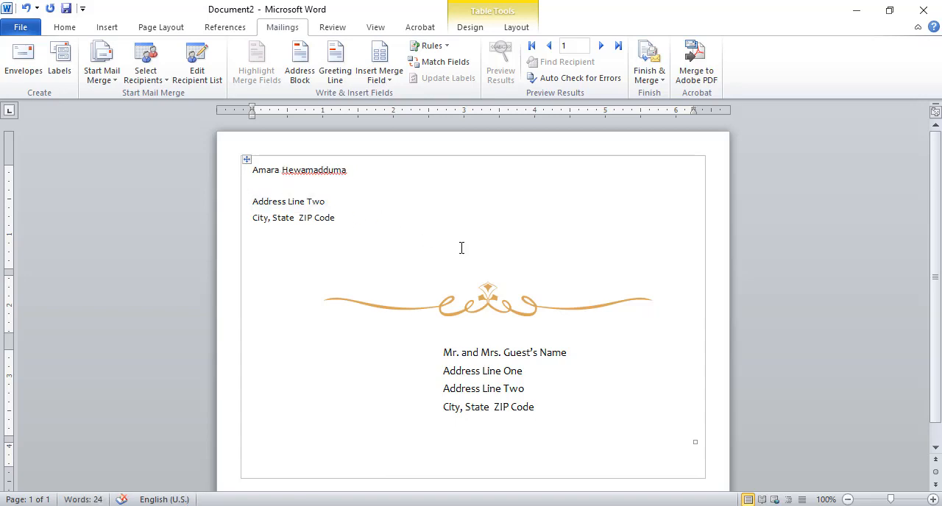
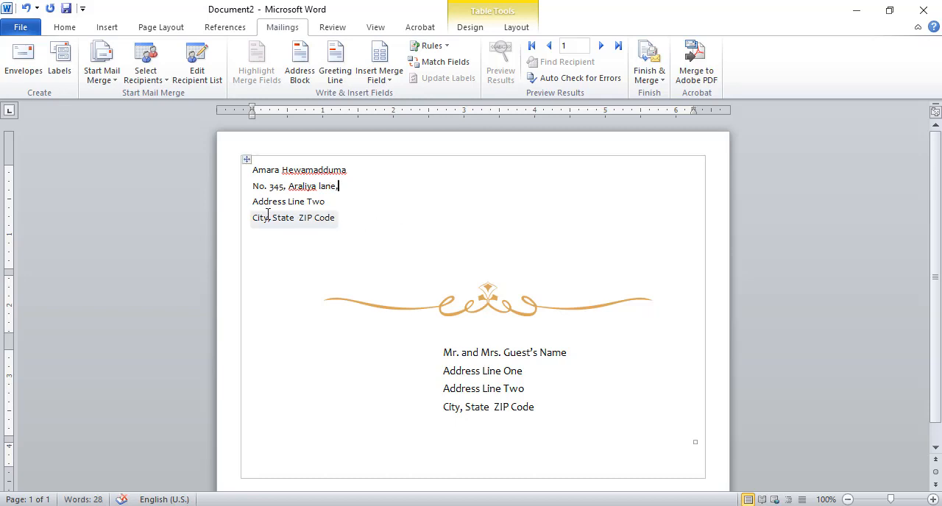
- Replace the return address's "Address Line Two" placeholder with the sender's town
left_click(301, 207)
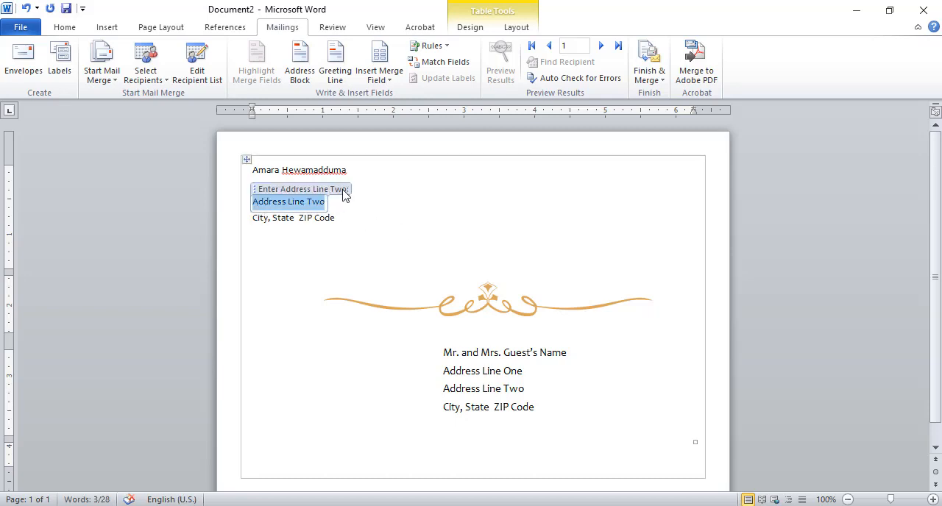
key("Delete")
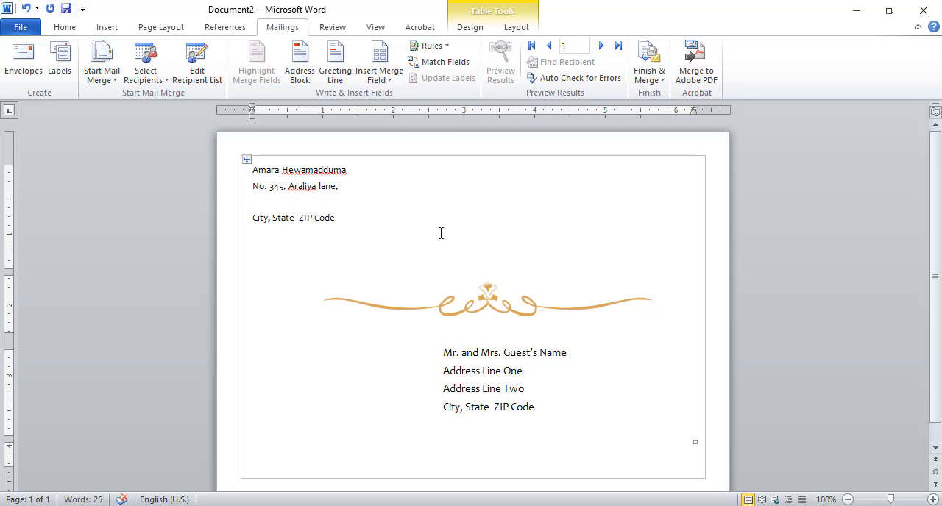
type("Pannipiiya")
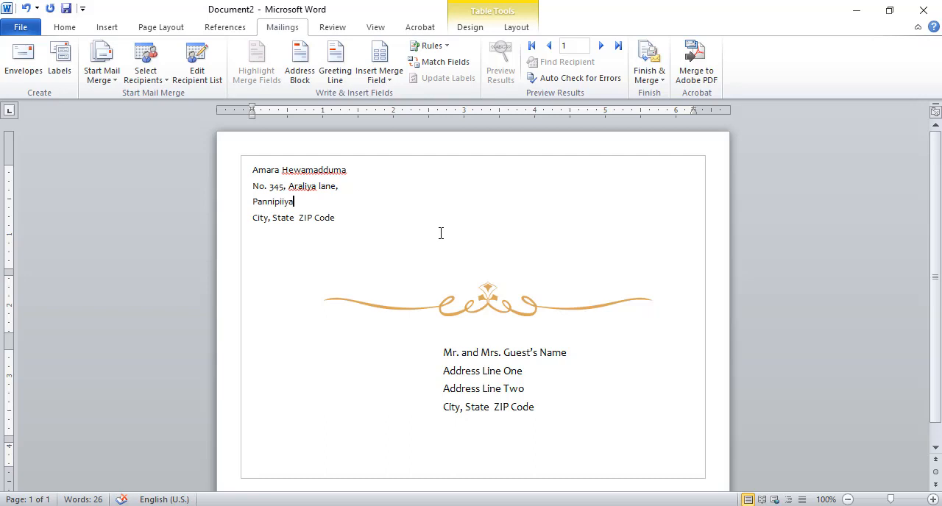
type(".")
- Replace the "City, State ZIP Code" placeholder in the envelope's return address with the sender's phone number
left_click(255, 217)
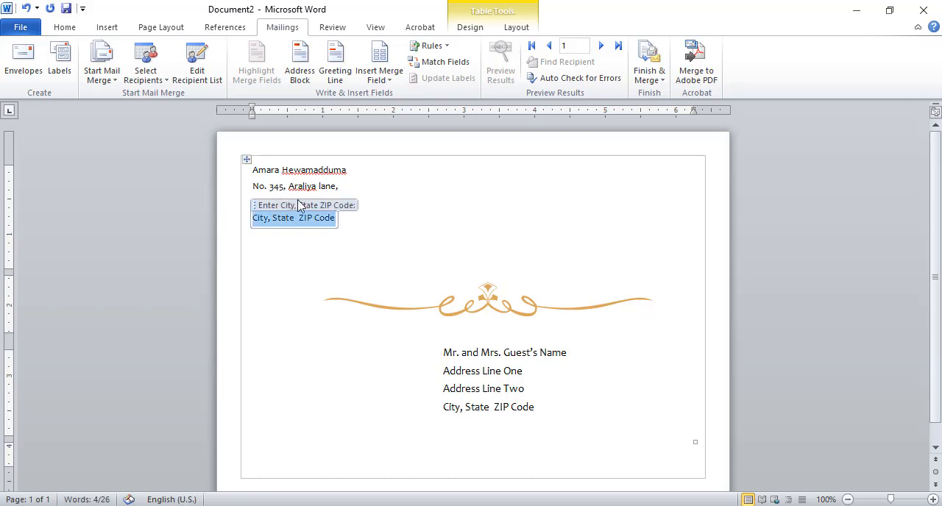
key("Delete")
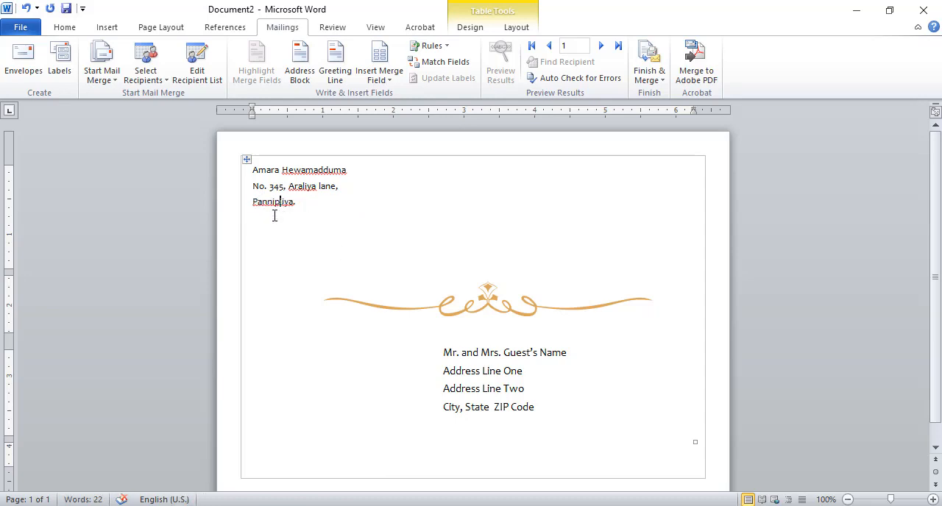
left_click(462, 358)
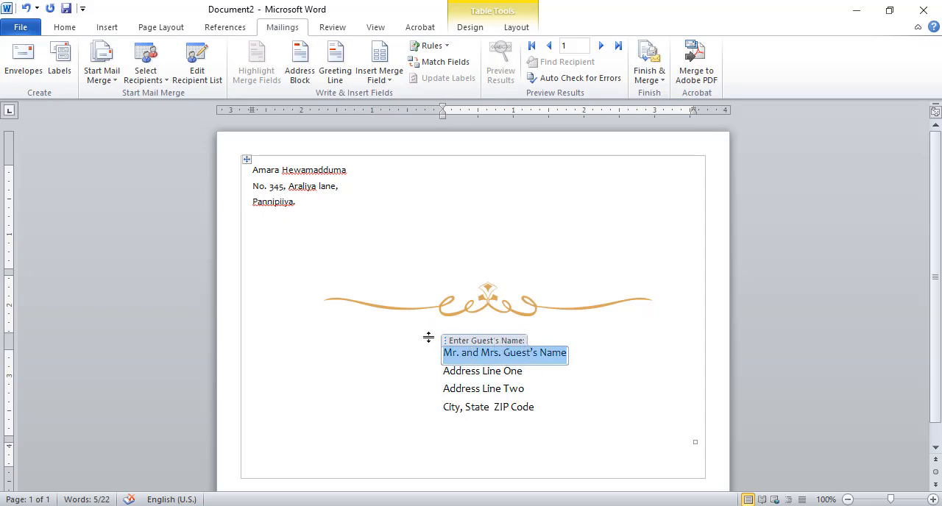
left_click(372, 256)
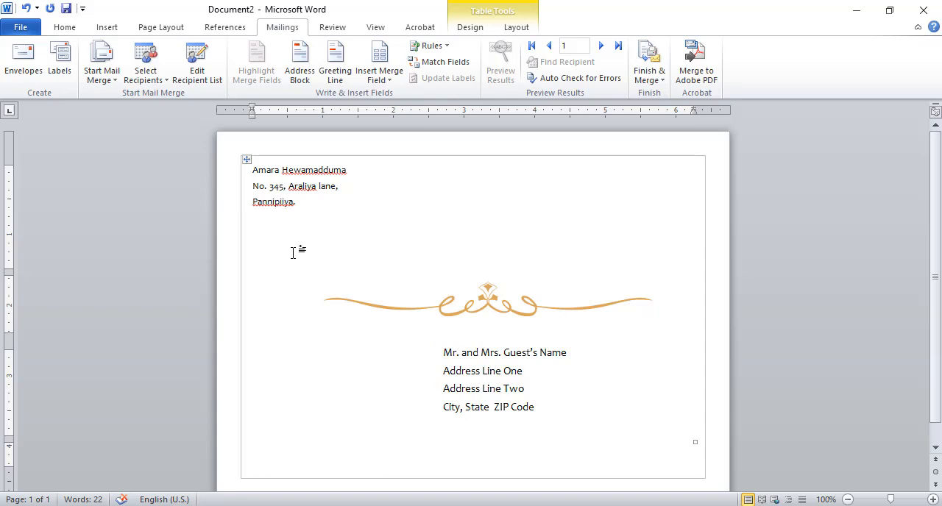
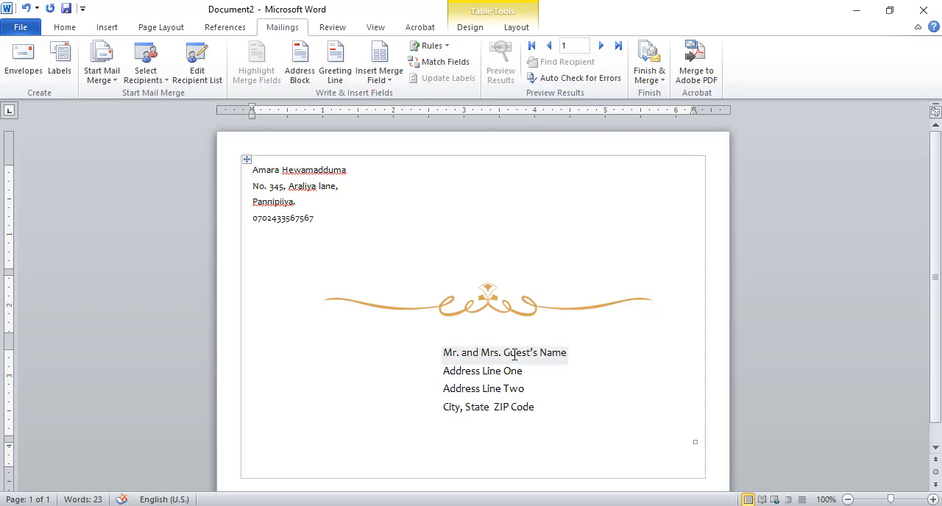
- Replace the "Mr. and Mrs. Guest's Name" placeholder with the Title, First_Name and Last_Name merge fields
scroll(632, 348, "down", 1)
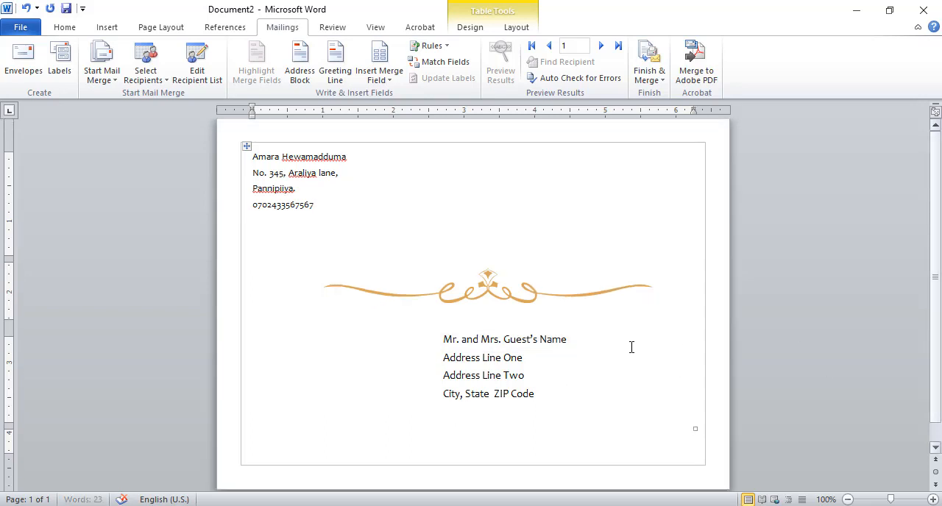
left_click(562, 341)
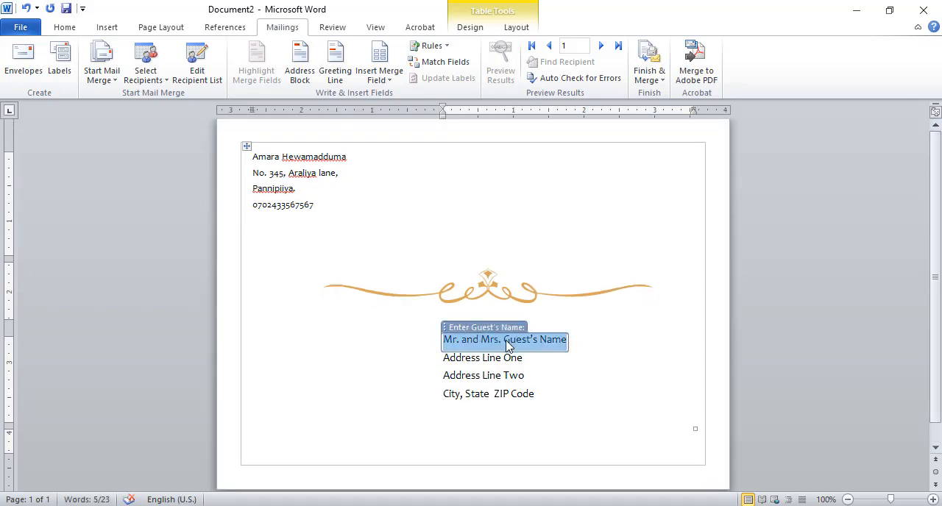
key("Delete")
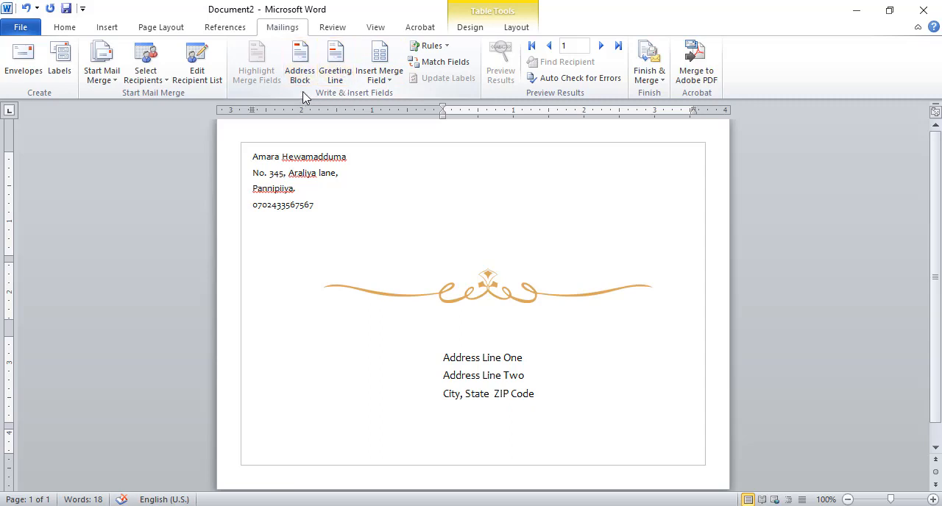
left_click(390, 83)
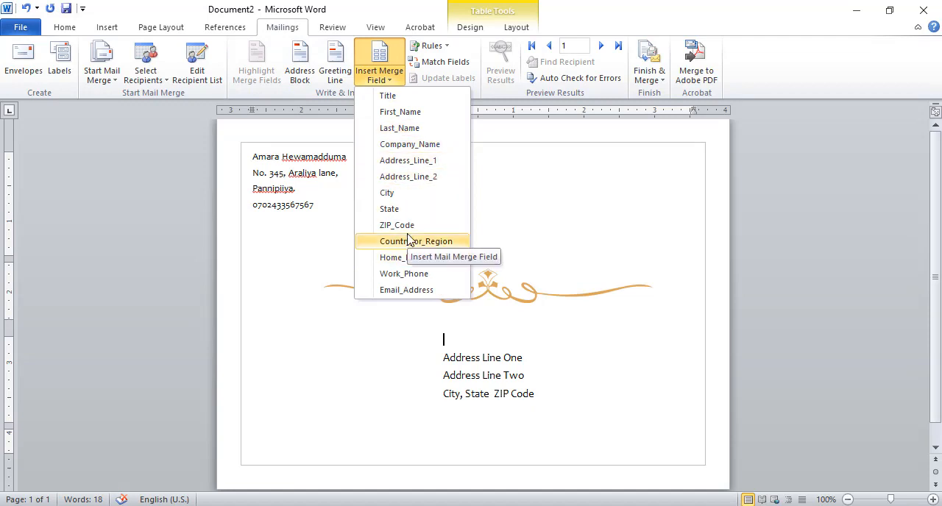
left_click(398, 103)
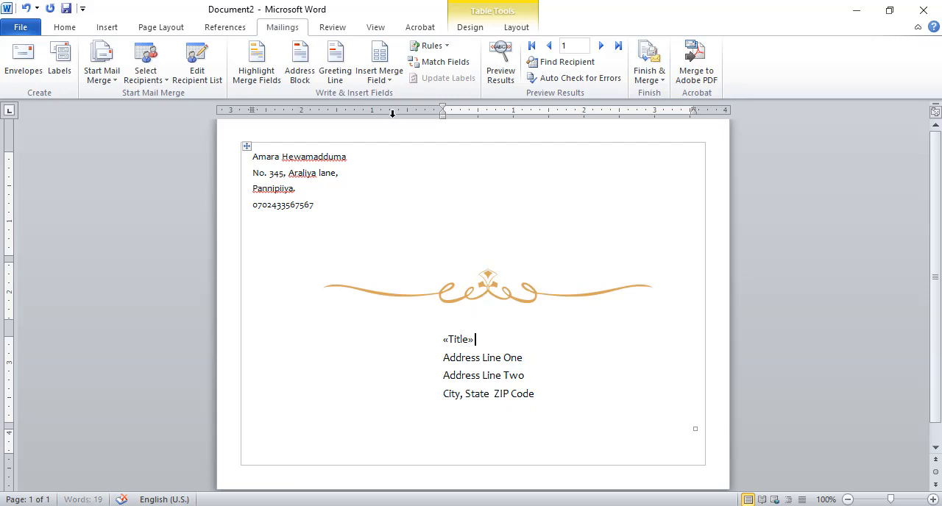
left_click(390, 78)
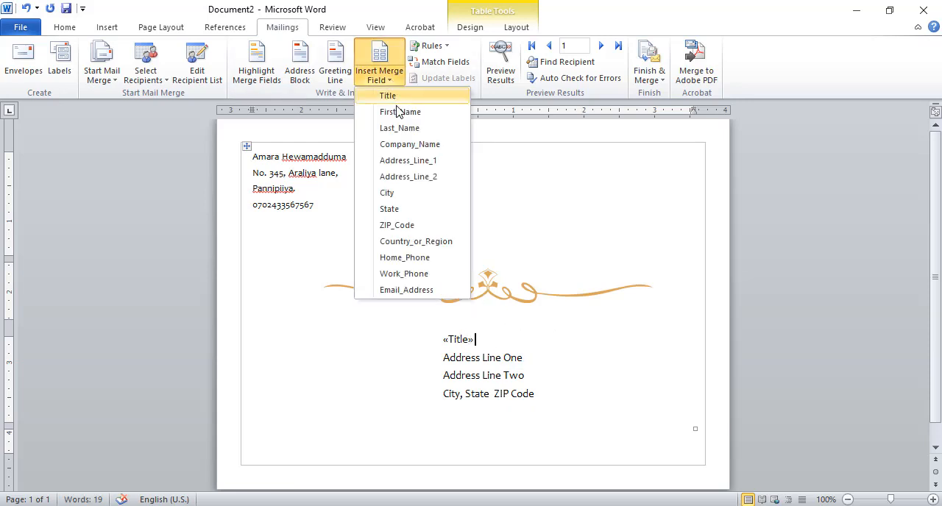
left_click(399, 112)
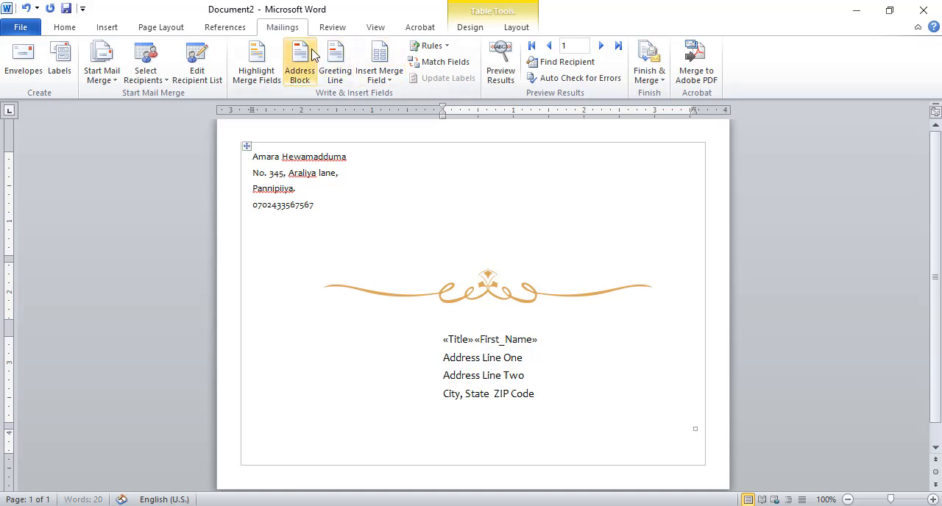
left_click(395, 85)
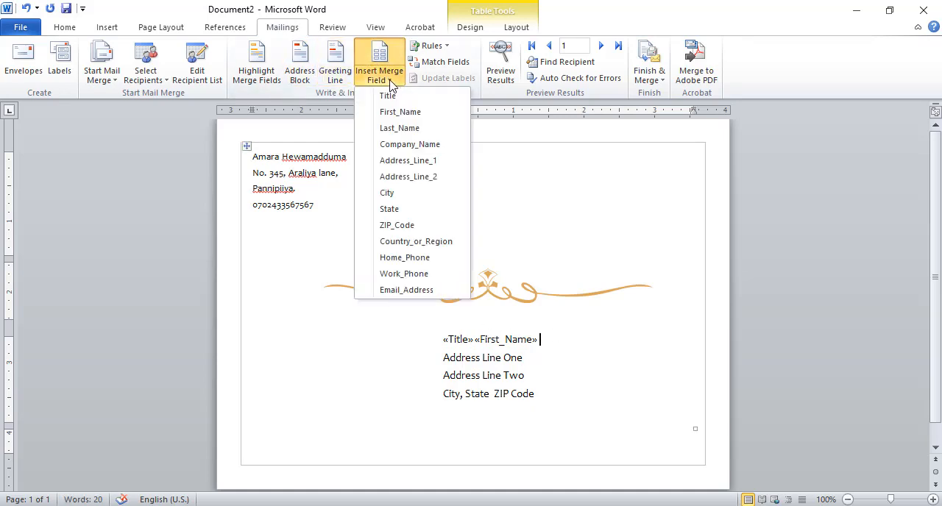
left_click(401, 129)
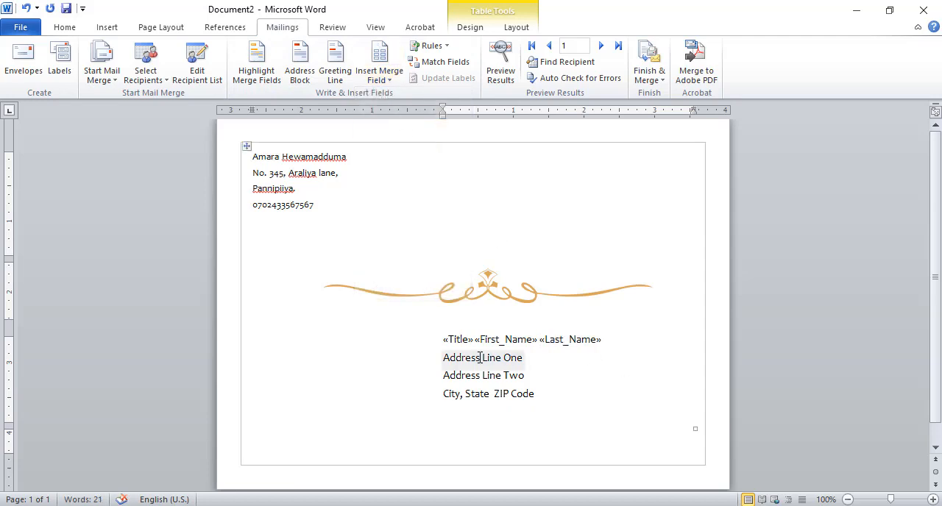
- Replace the "Address Line One" placeholder in the recipient address with the Address_Line_1 merge field
left_click(450, 358)
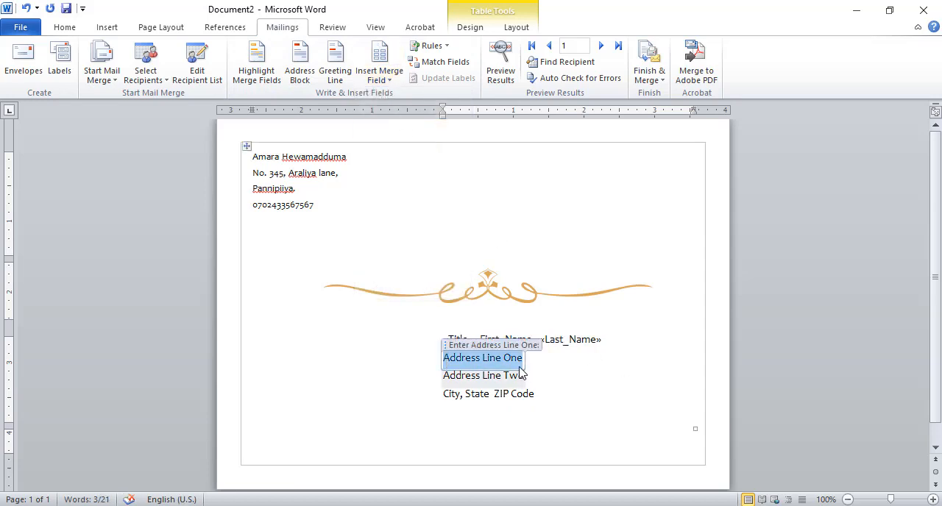
key("Delete")
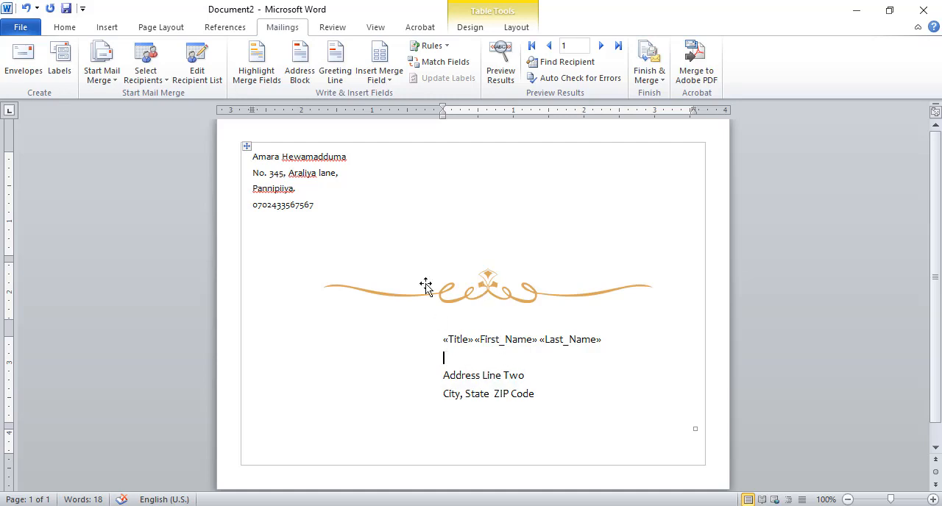
left_click(390, 82)
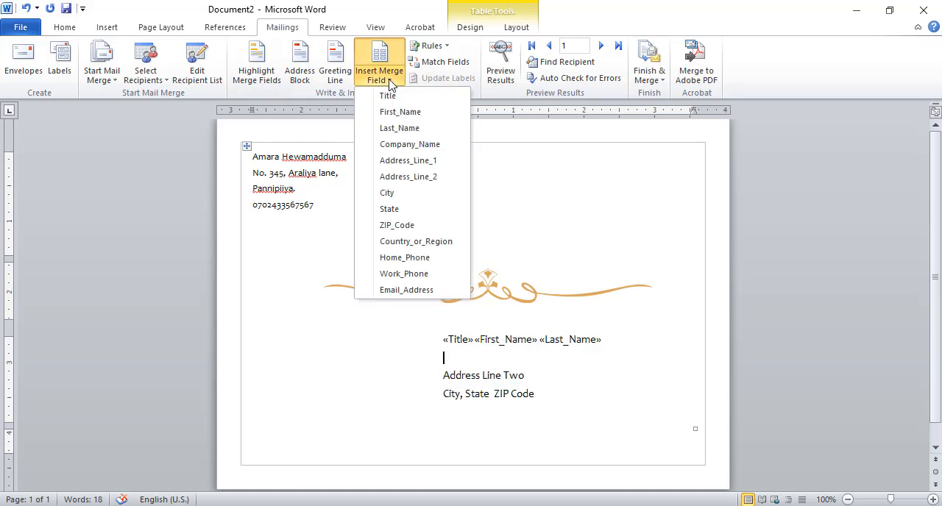
left_click(405, 159)
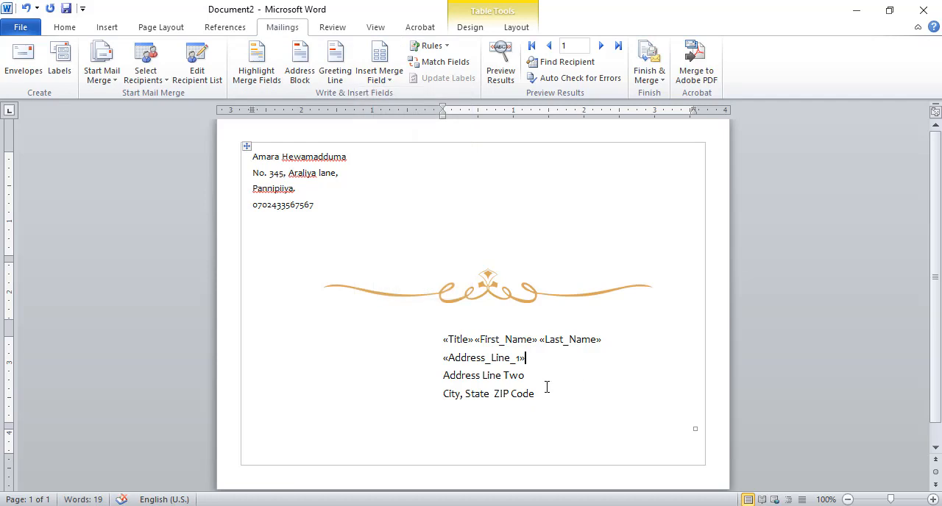
- Replace the "Address Line Two" placeholder in the recipient address with the Address_Line_2 merge field
left_click(483, 381)
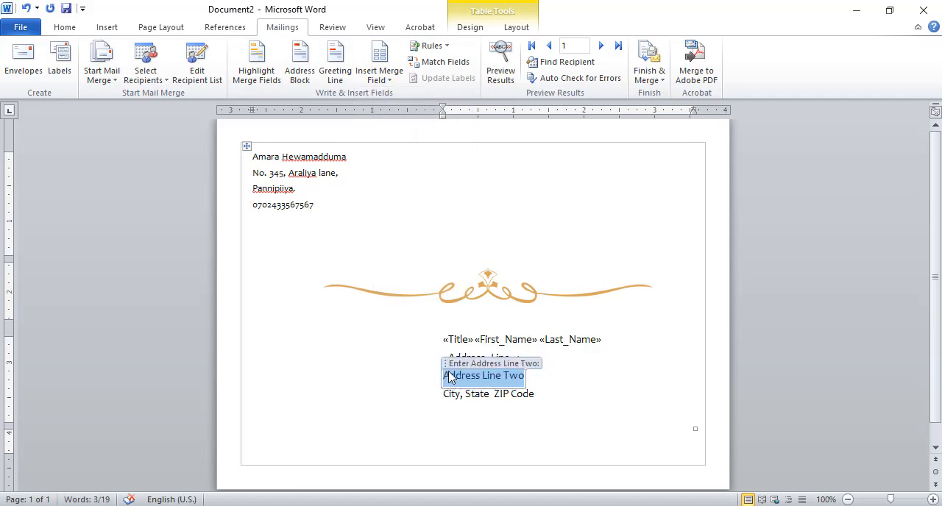
key("Delete")
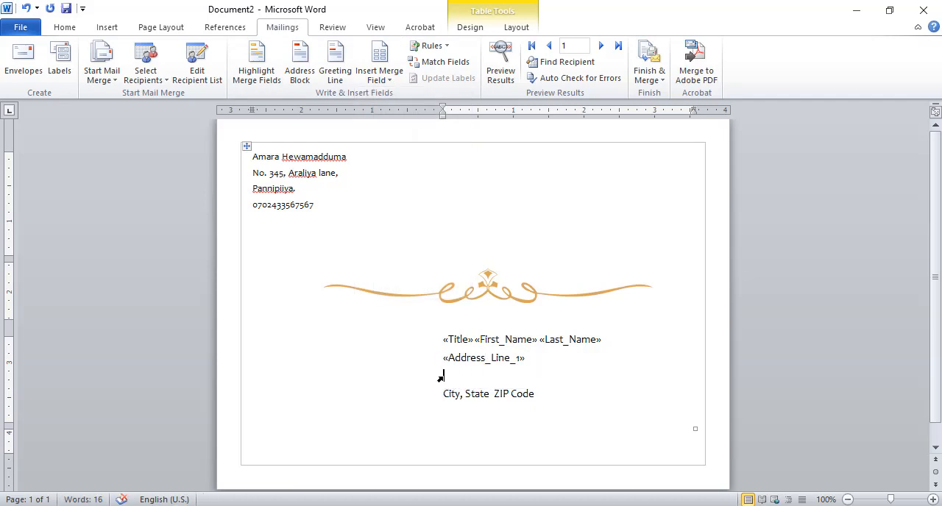
left_click(390, 81)
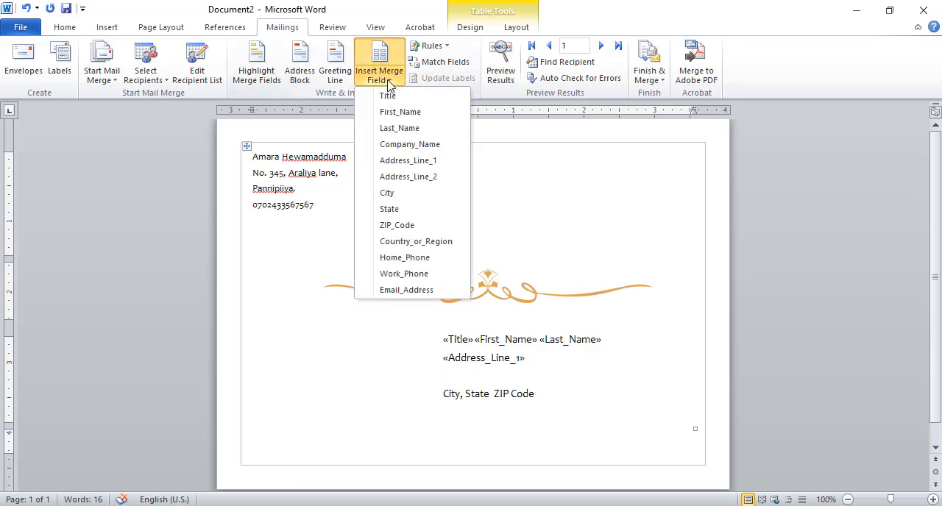
left_click(417, 177)
- Delete the "City, State ZIP Code" placeholder from the recipient address
left_click(488, 401)
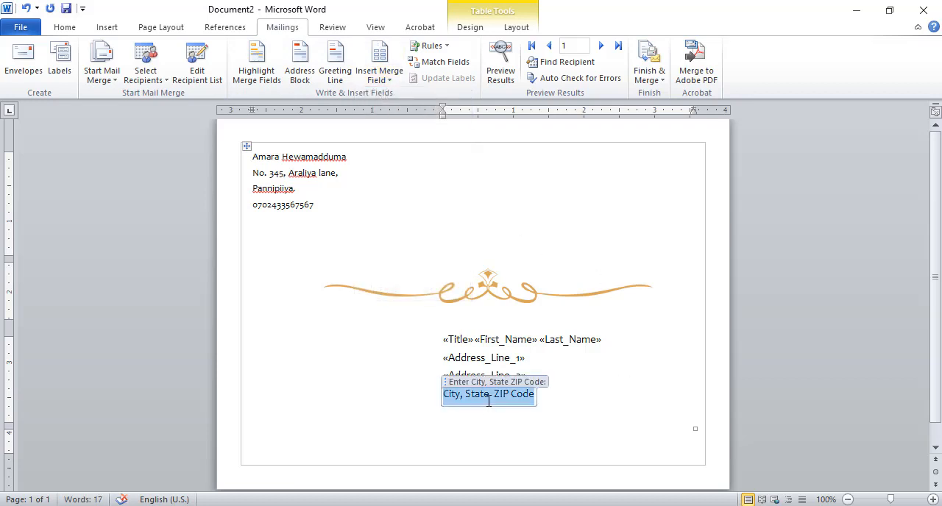
left_click(445, 383)
key("Delete")
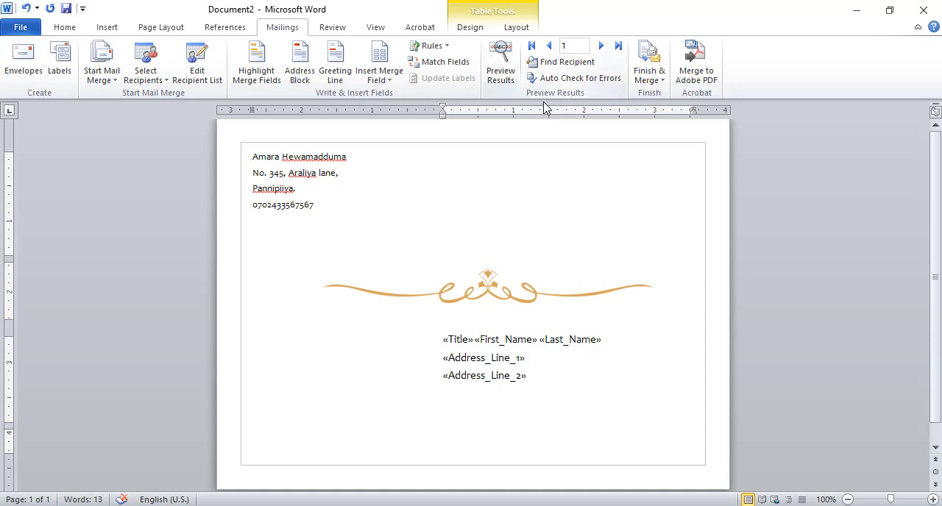
- Preview the merged envelope and step forward and back through the recipient records
left_click(501, 51)
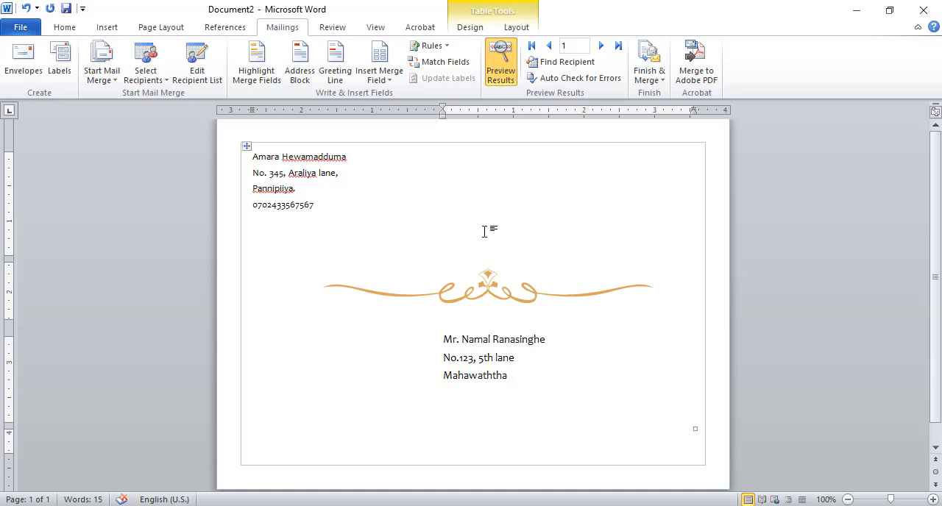
left_click(601, 48)
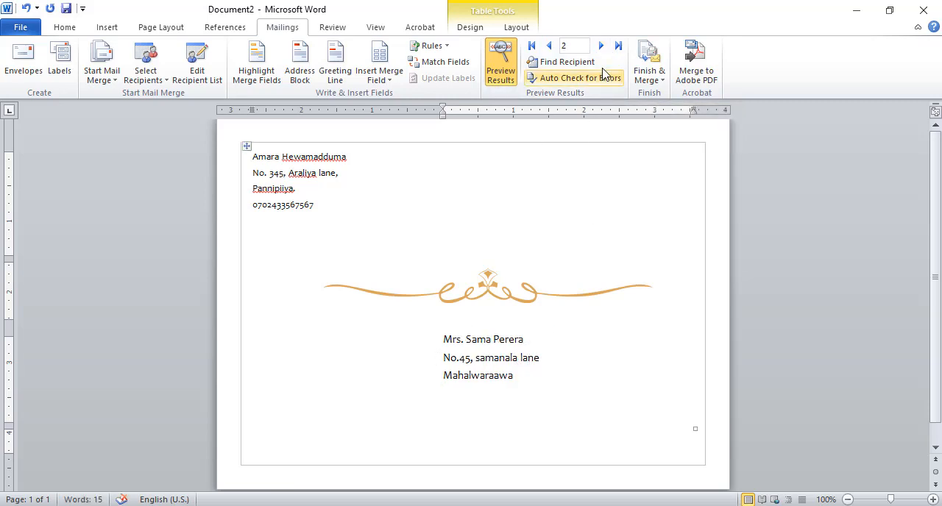
left_click(601, 45)
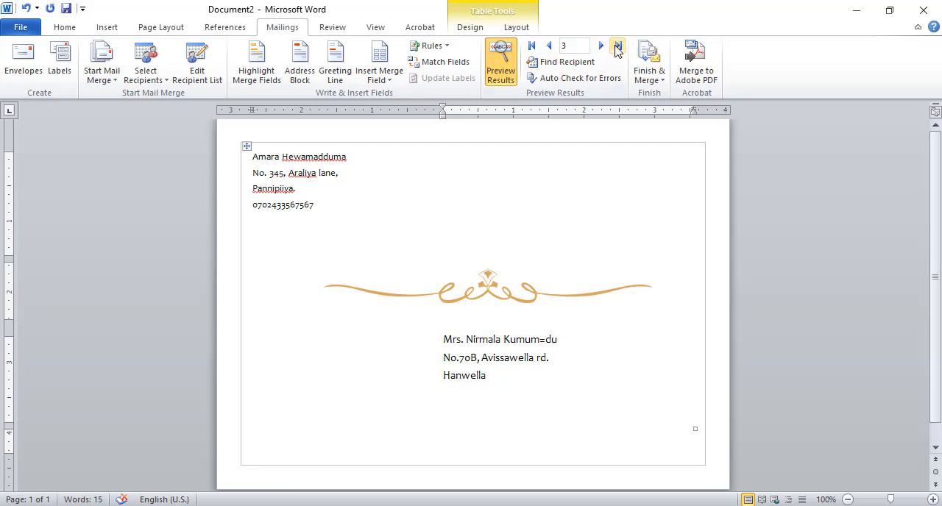
left_click(549, 47)
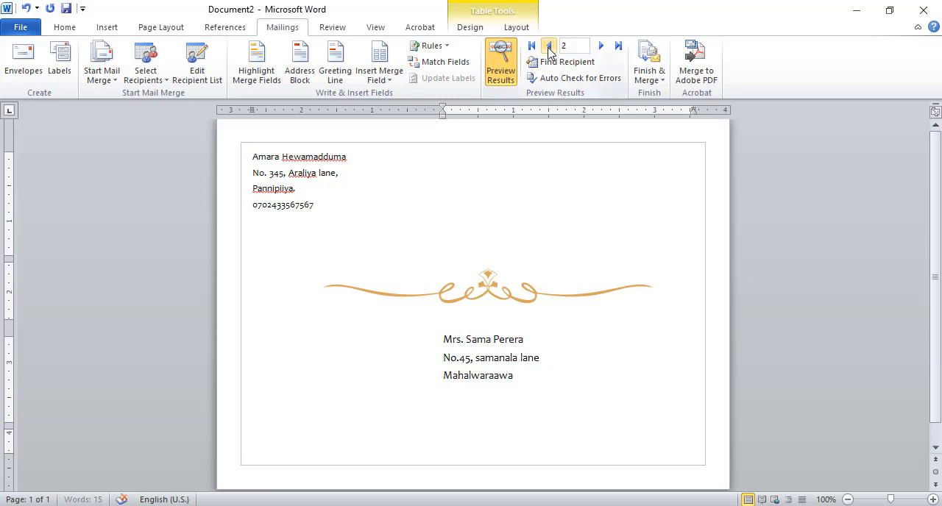
left_click(548, 47)
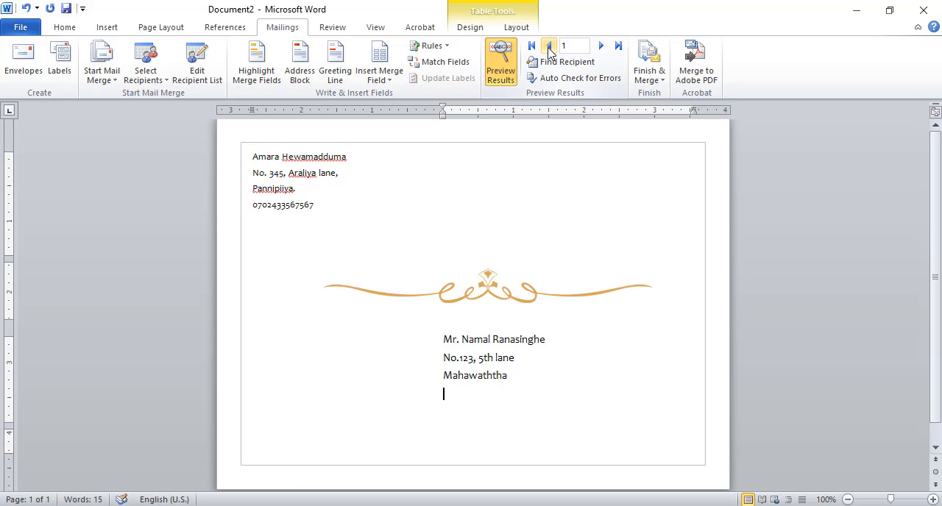
left_click(600, 45)
left_click(600, 45)
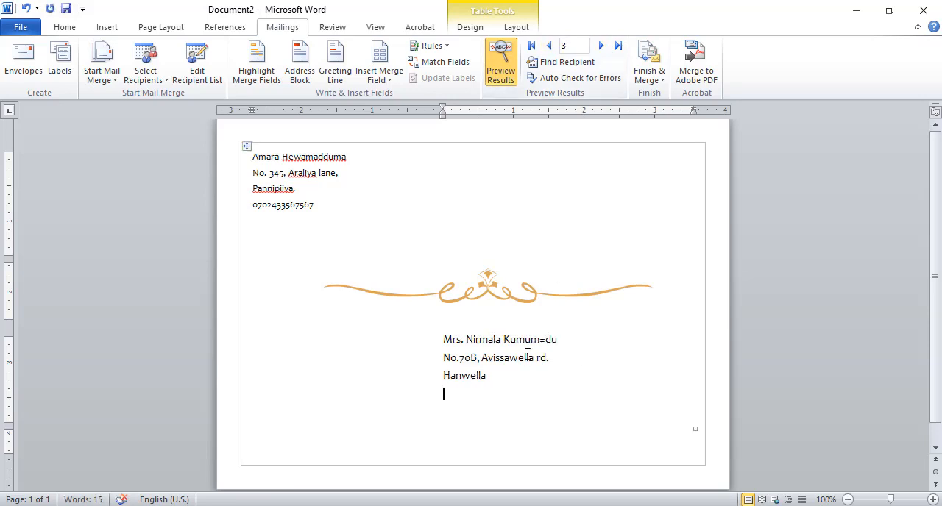
left_click(549, 46)
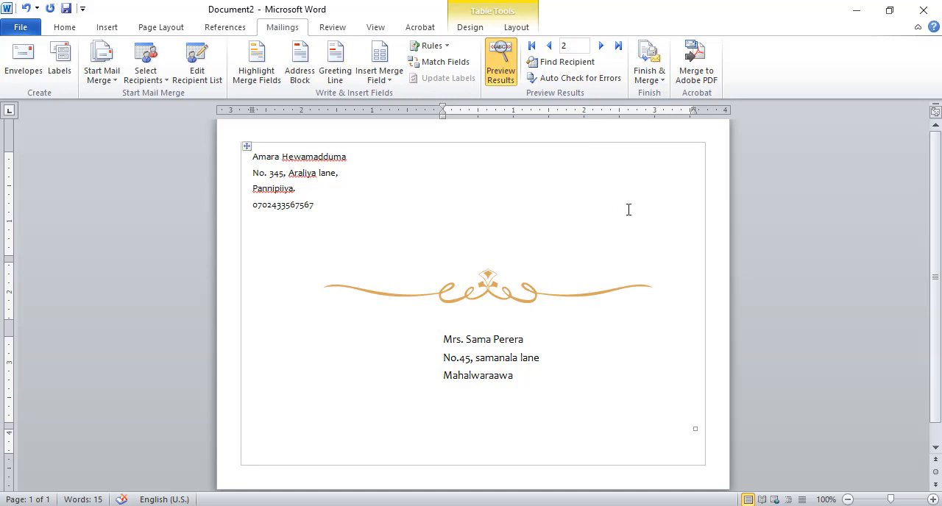
- Finish the mail merge by merging all records into a new document of individual envelopes, and look through the pages
left_click(653, 62)
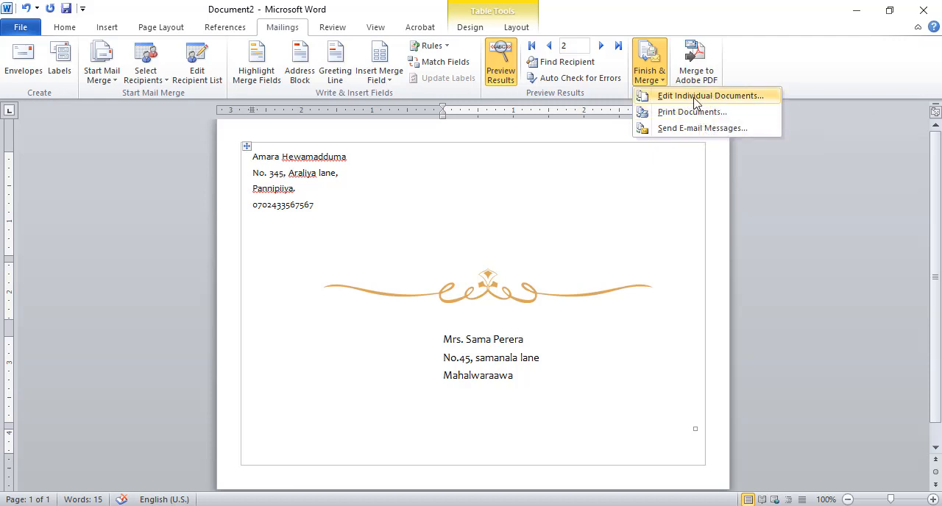
left_click(694, 96)
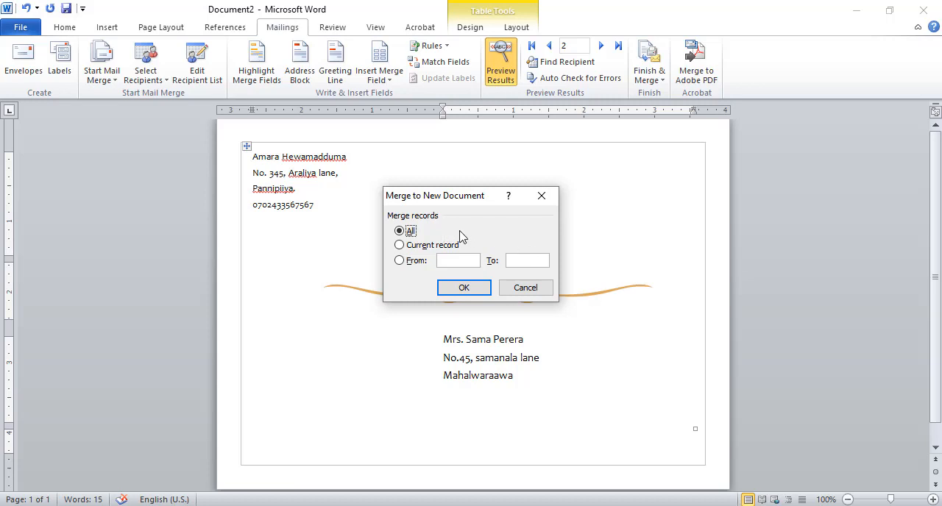
left_click(478, 291)
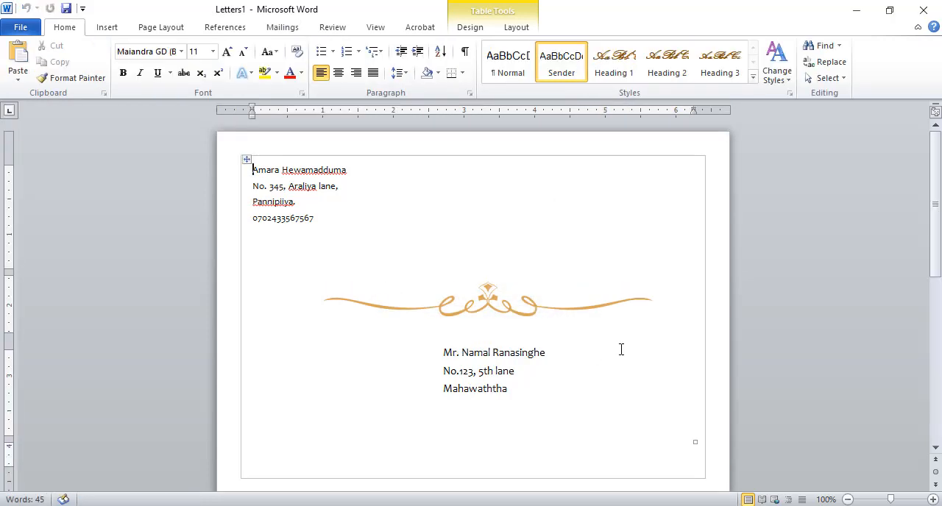
left_click_drag(940, 185, 940, 392)
left_click_drag(940, 462, 935, 158)
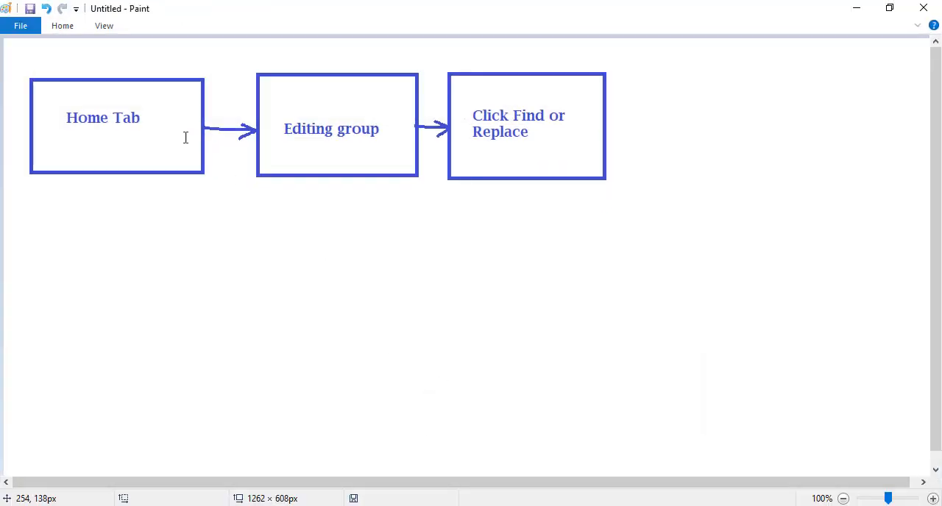
- Erase the labels inside the three flowchart boxes, leaving the boxes and arrows in place
left_click(71, 29)
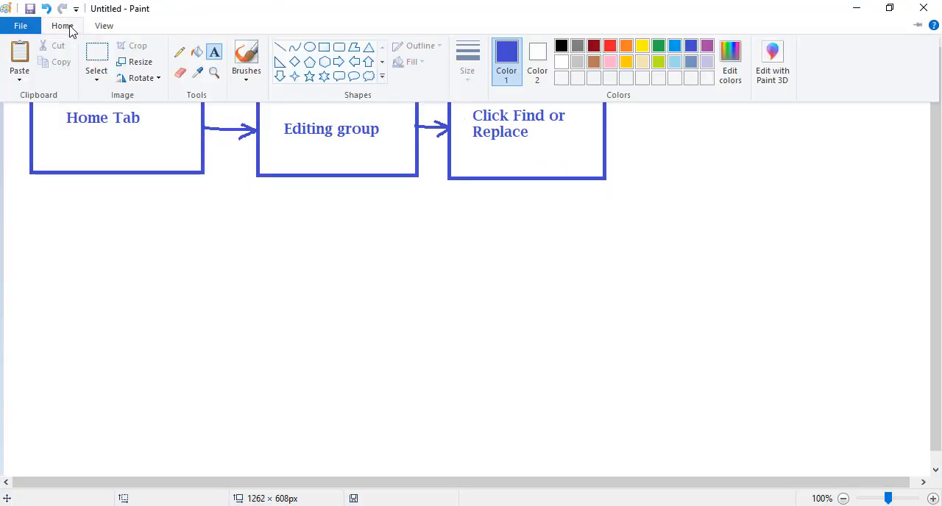
left_click(183, 73)
left_click_drag(70, 119, 130, 121)
mouse_move(277, 131)
left_mouse_down()
mouse_move(317, 123)
mouse_move(333, 128)
mouse_move(308, 131)
mouse_move(379, 135)
left_mouse_up()
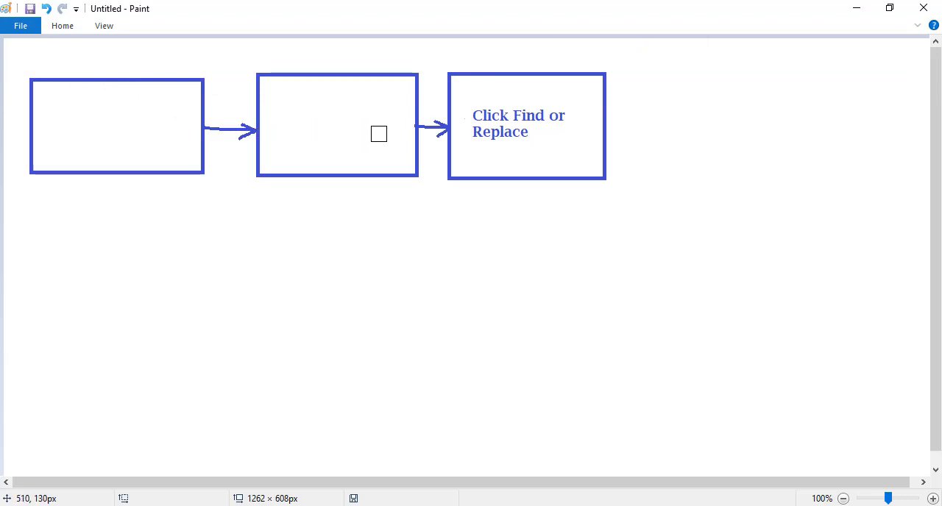
mouse_move(476, 125)
left_mouse_down()
mouse_move(561, 116)
mouse_move(474, 128)
left_mouse_up()
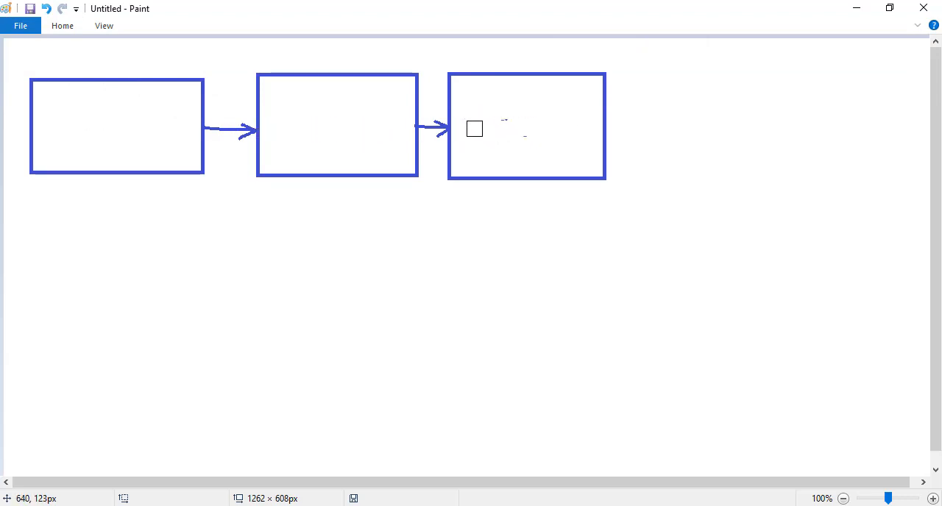
- Label the first flowchart box "Mailings Tab" and shift the text toward the middle of the box
left_click(62, 26)
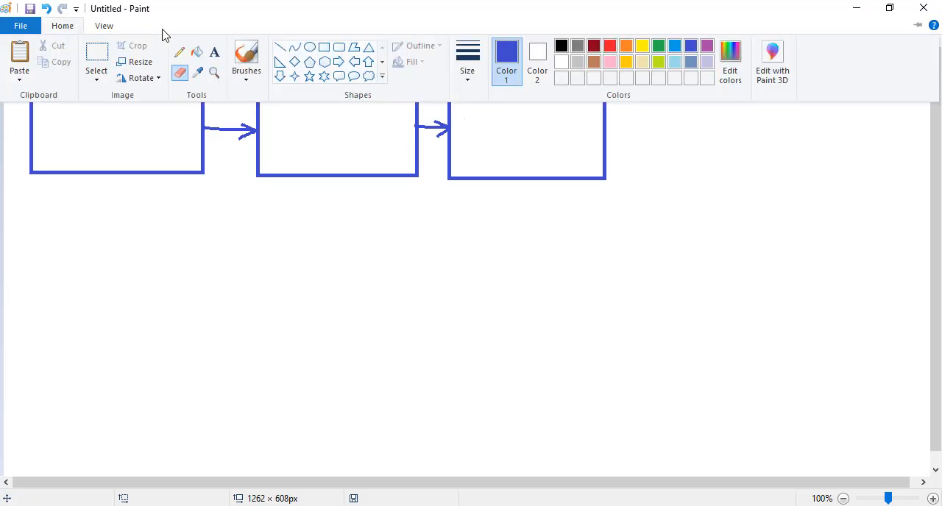
left_click(216, 55)
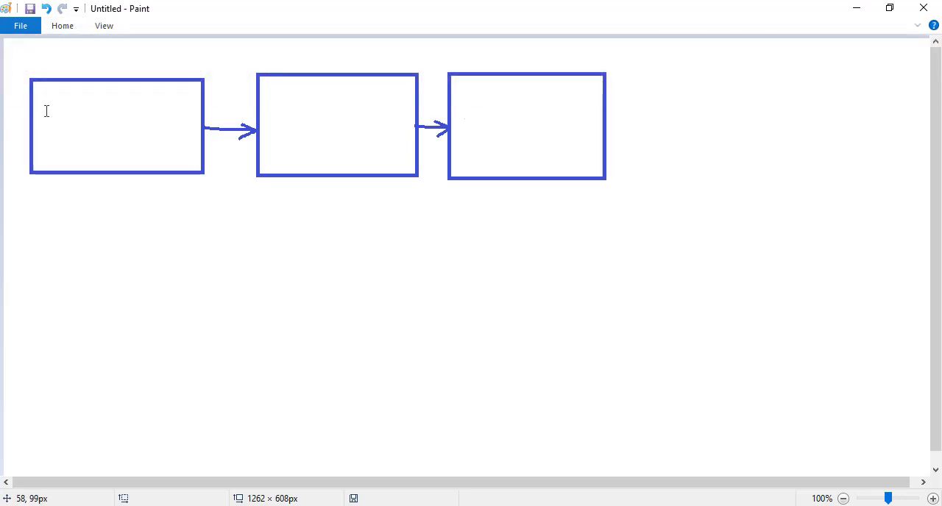
left_click(45, 111)
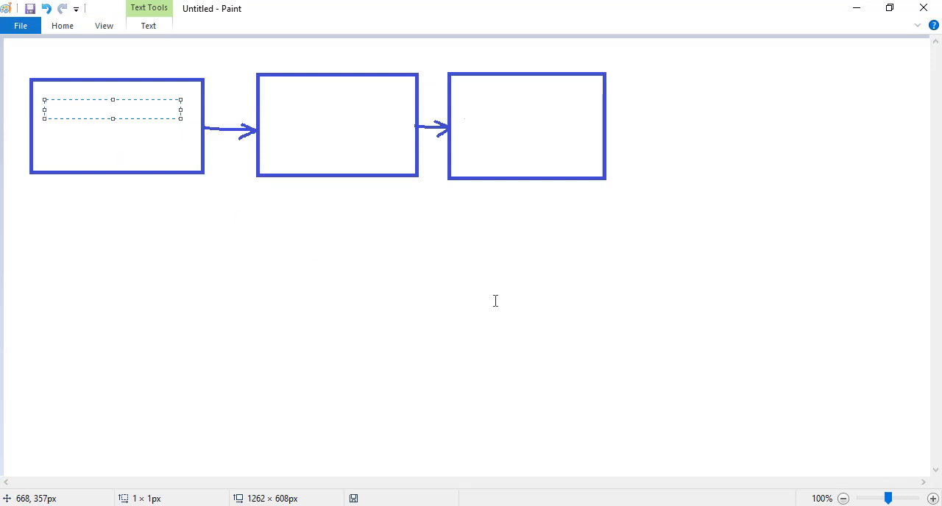
type("M")
key("BackSpace")
type("Mailings")
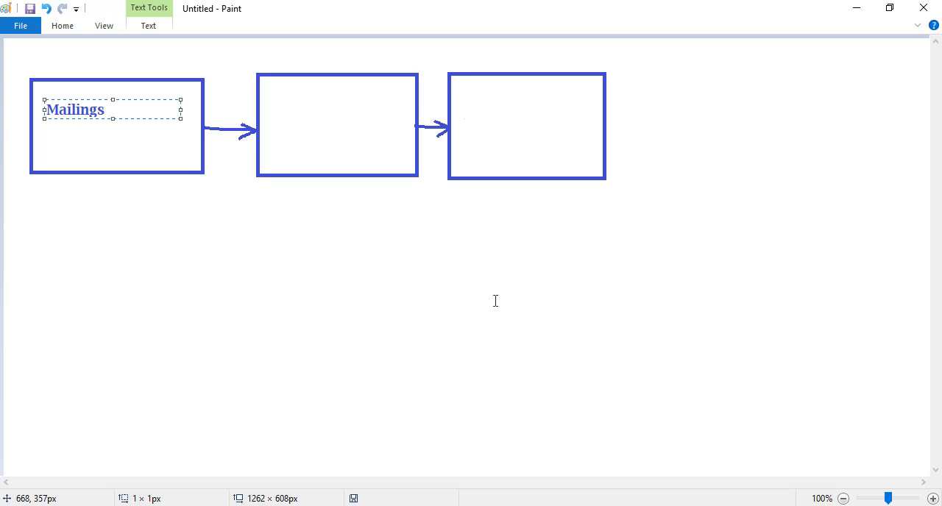
type("Tab")
left_click_drag(112, 118, 112, 133)
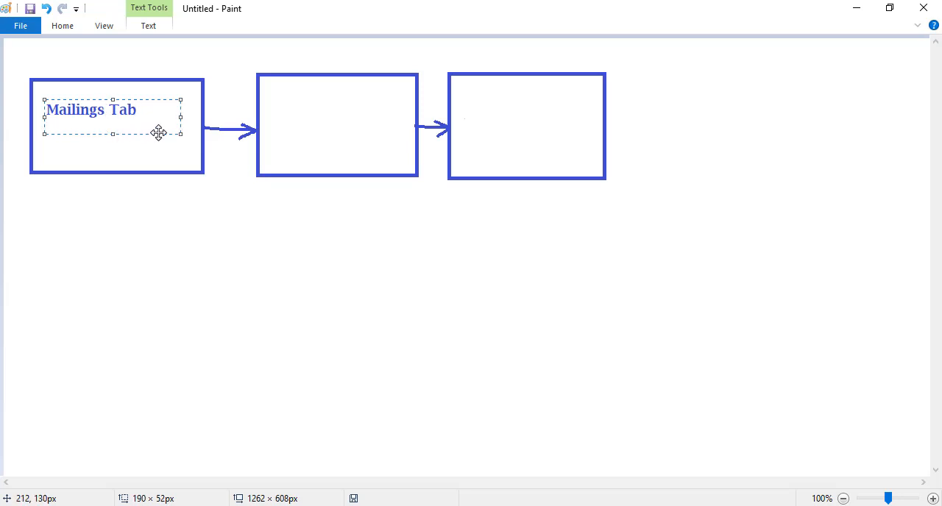
left_click_drag(158, 132, 167, 145)
left_click(157, 212)
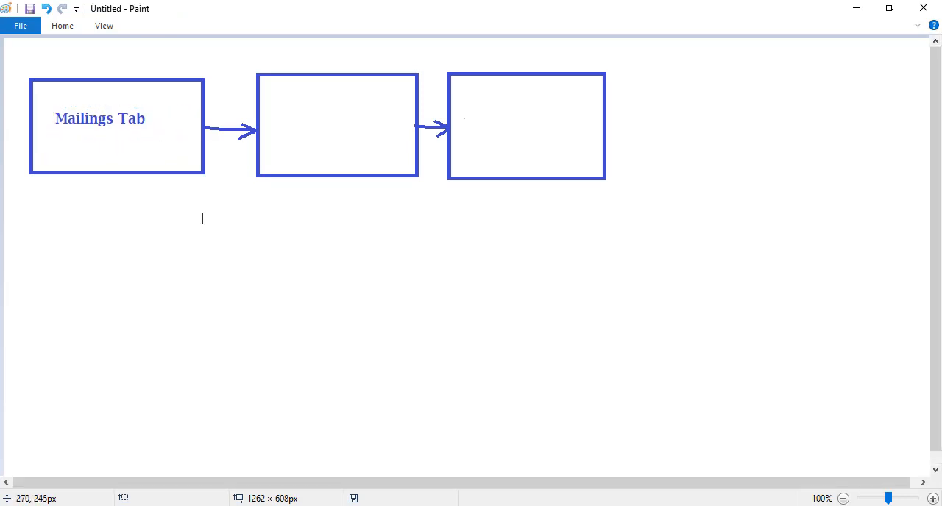
- Label the second flowchart box "Start Mail Merge" and nudge the text slightly upward within the box
left_click(278, 131)
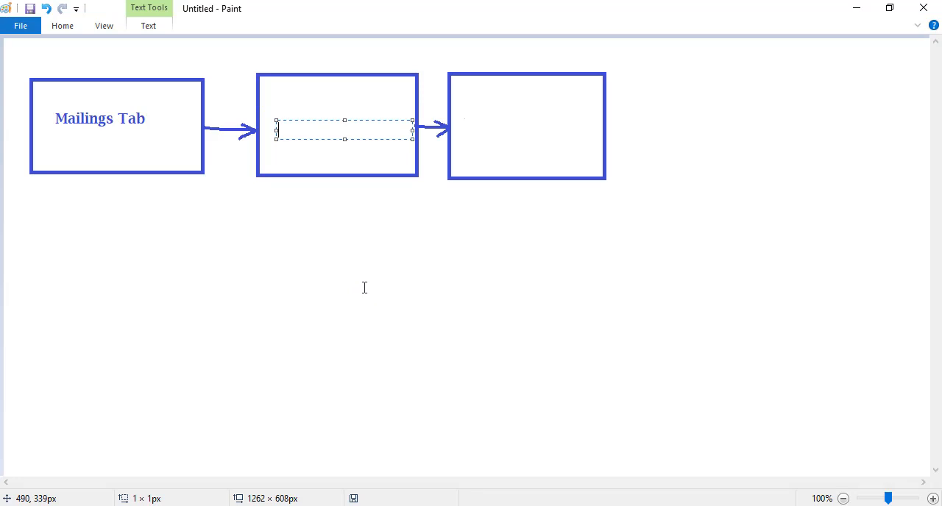
type("Start Mau")
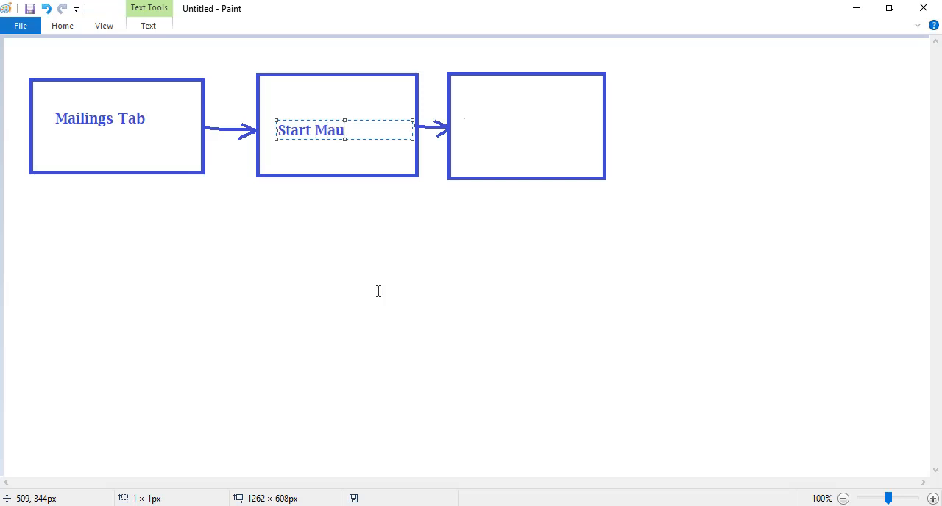
key("BackSpace")
type("il Merge")
left_click_drag(345, 144, 393, 139)
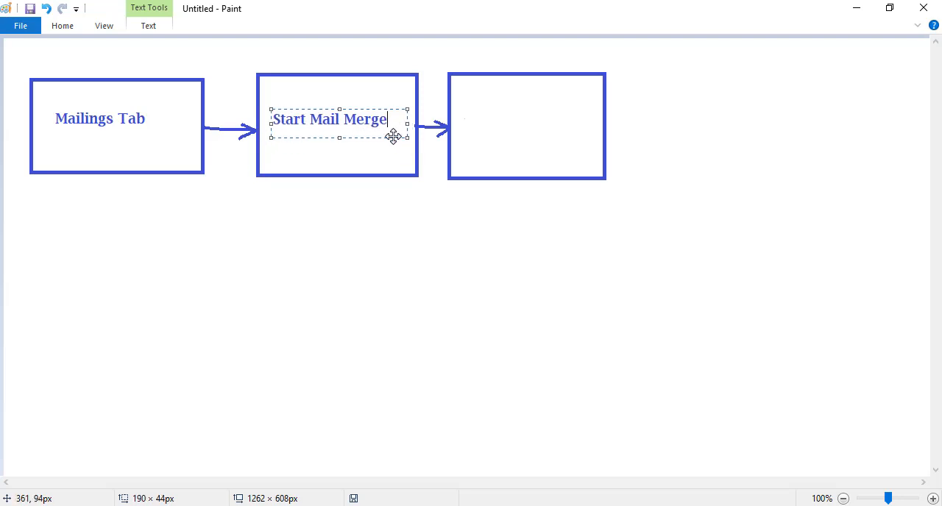
left_click(478, 130)
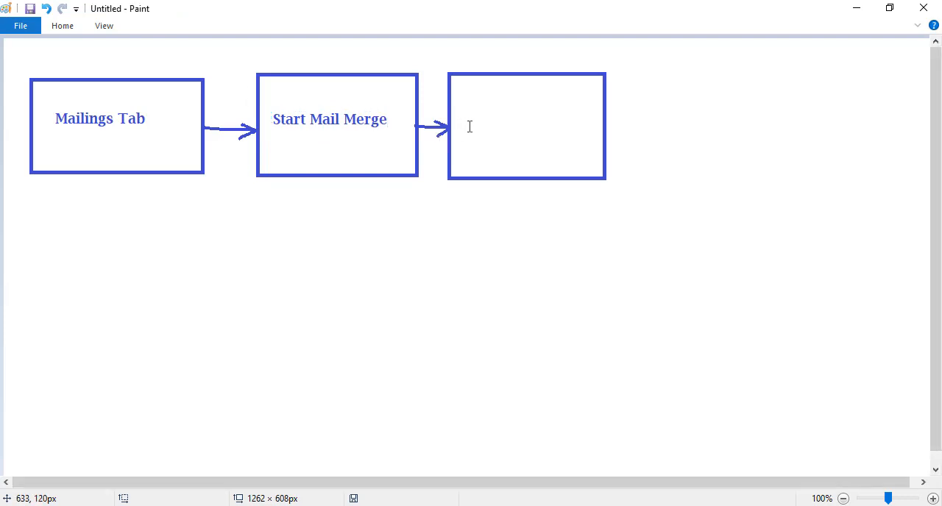
- Label the third flowchart box "Select Reciepients" and adjust the text so it sits centred between the box's sides
left_click(469, 118)
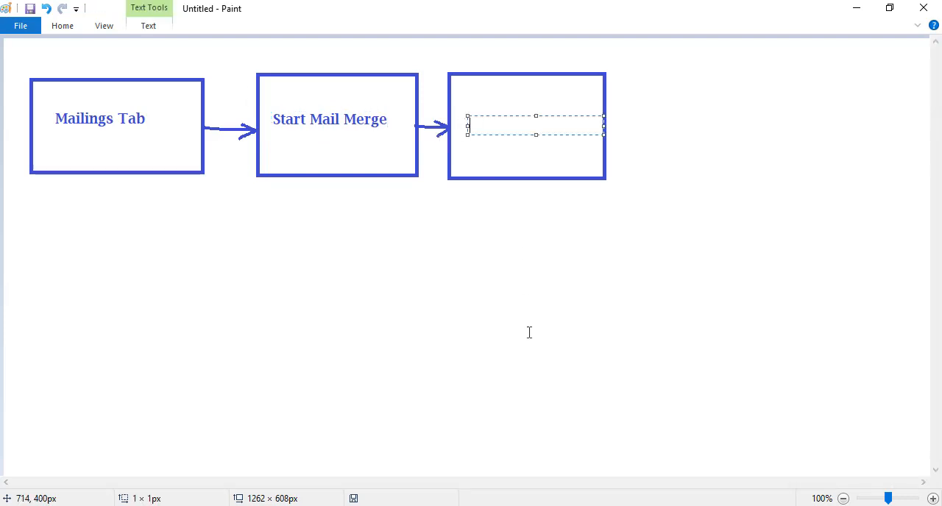
type("Select")
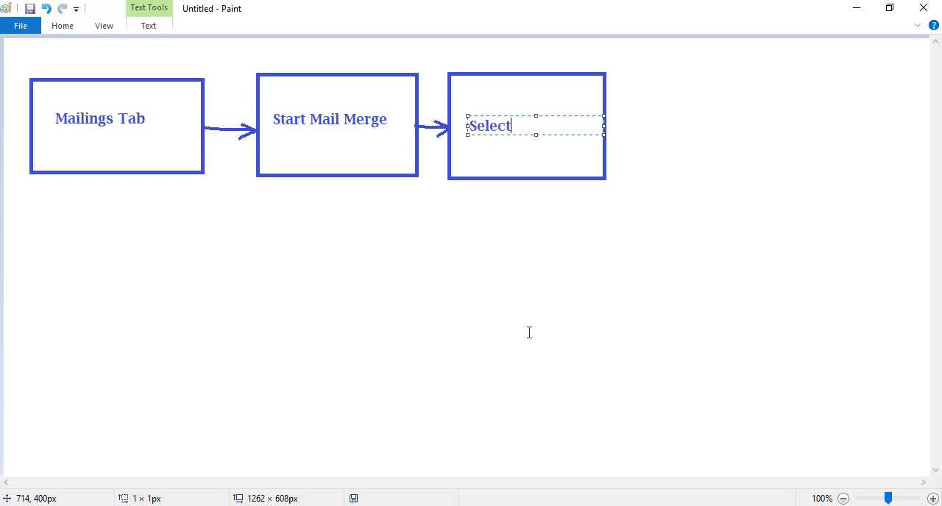
type(" Reciepients")
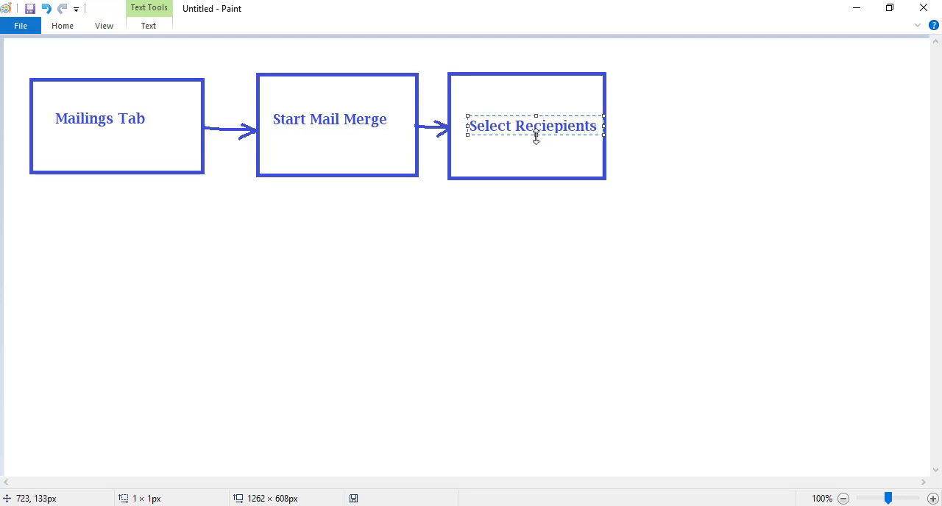
left_click_drag(537, 135, 568, 140)
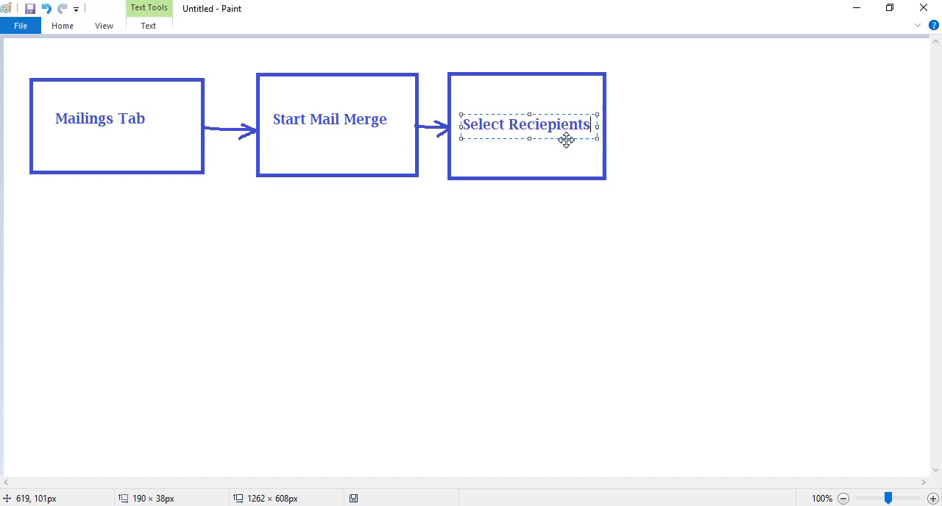
left_click(512, 251)
- Draw a fourth rectangle of about 245 × 151 px to the right of the "Select Reciepients" box
left_click(65, 26)
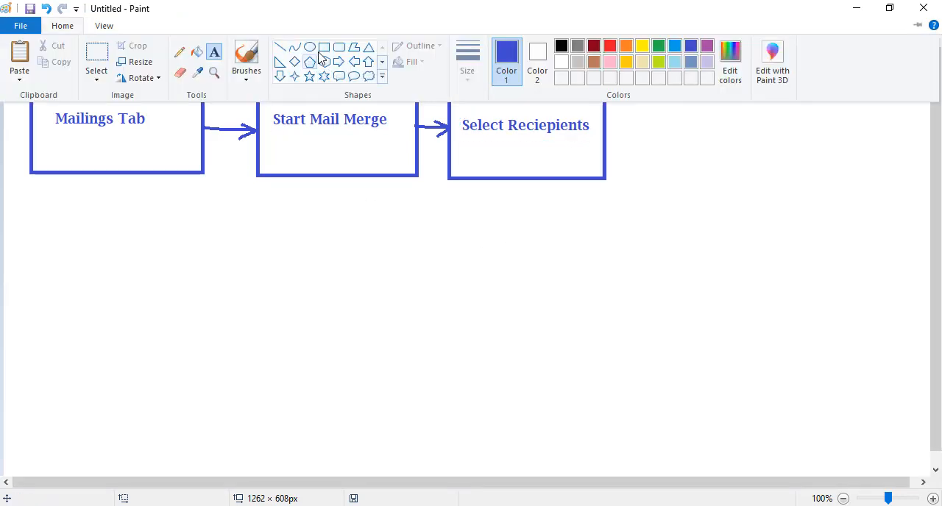
left_click(324, 47)
mouse_move(638, 72)
left_mouse_down()
mouse_move(691, 153)
mouse_move(818, 183)
left_mouse_up()
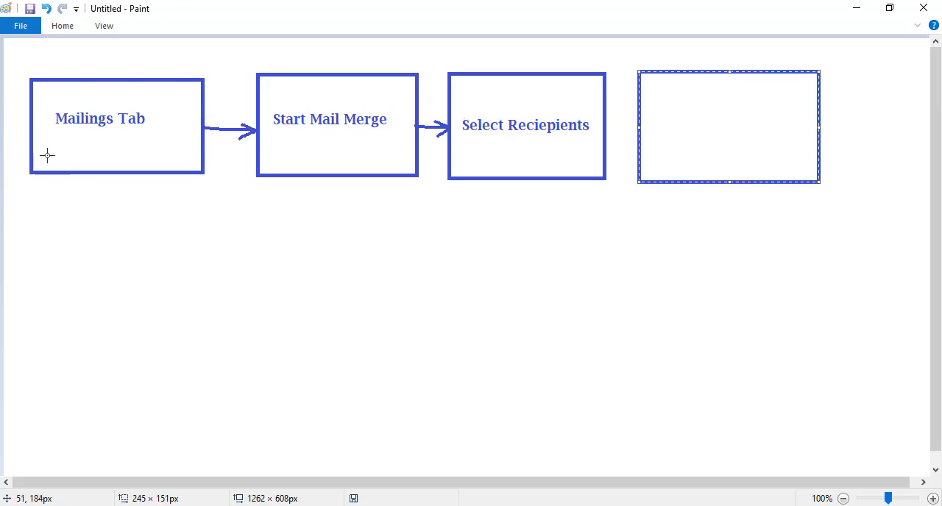
- Label the fourth flowchart box "Insert Merge Field" and shift the text toward the middle of the box
left_click(65, 27)
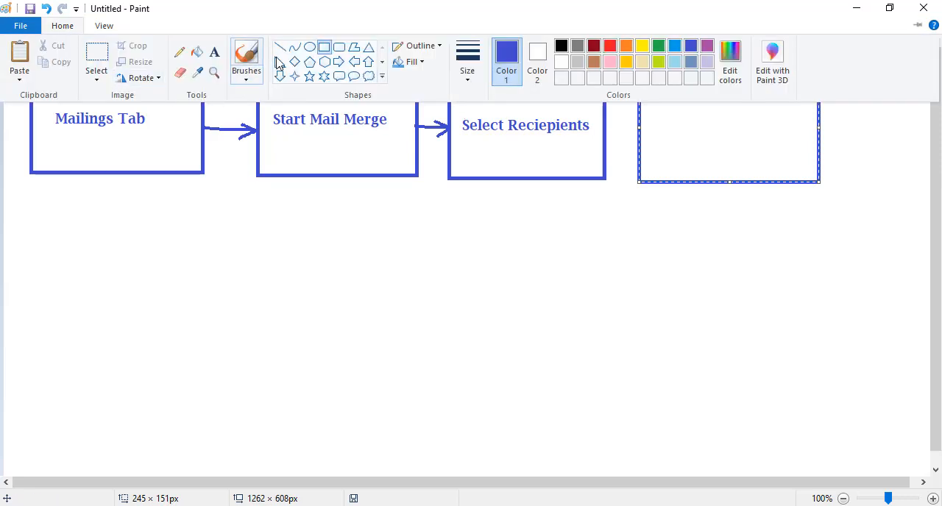
left_click(214, 51)
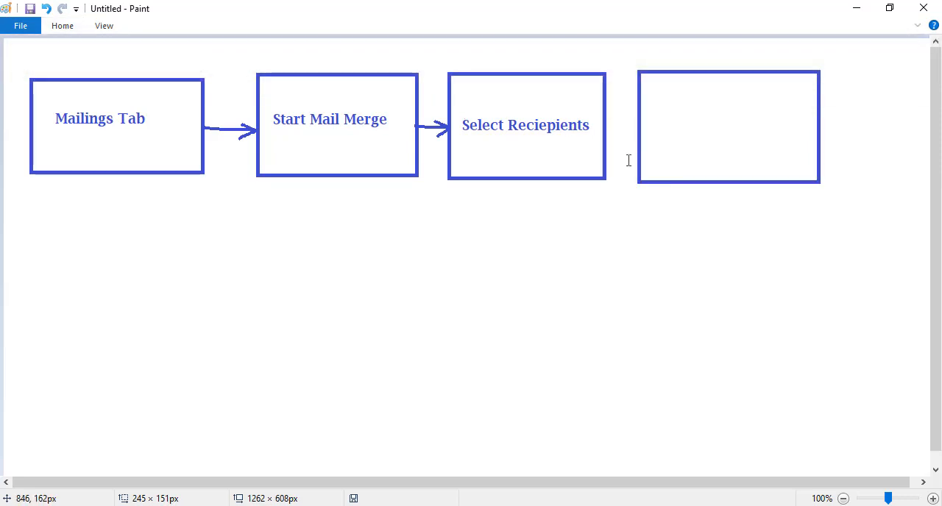
left_click(651, 126)
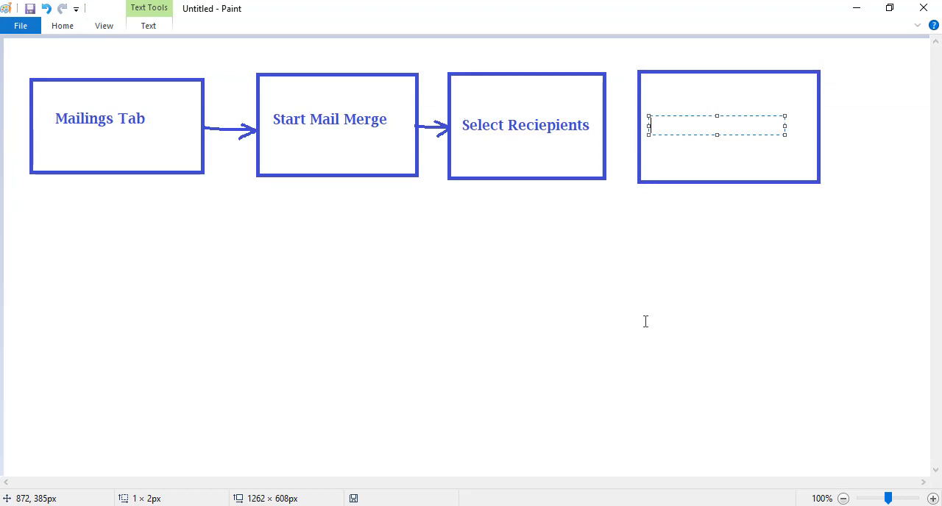
type("Insert Mer")
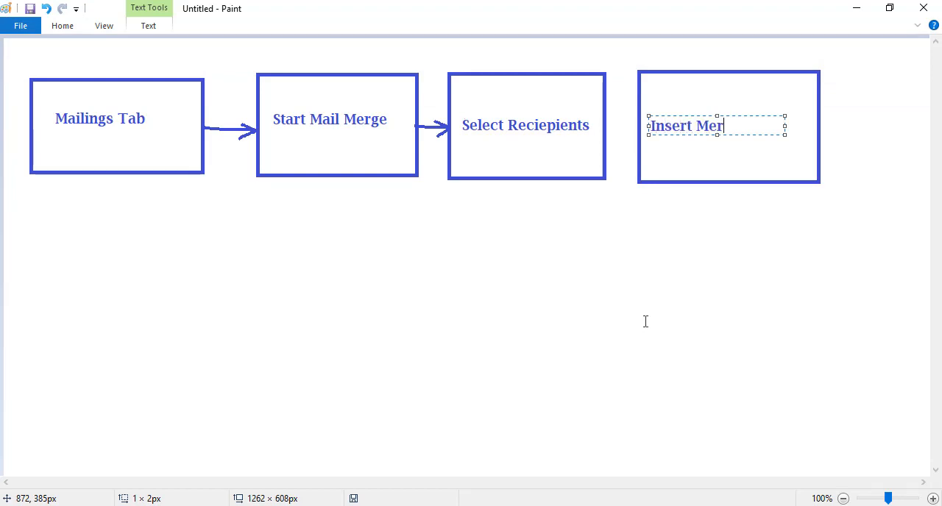
type("ge F")
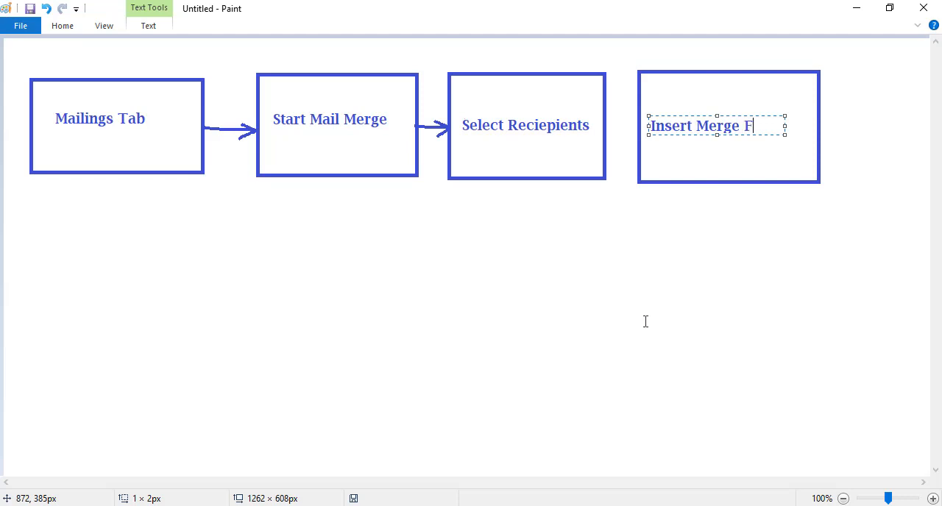
type("ield")
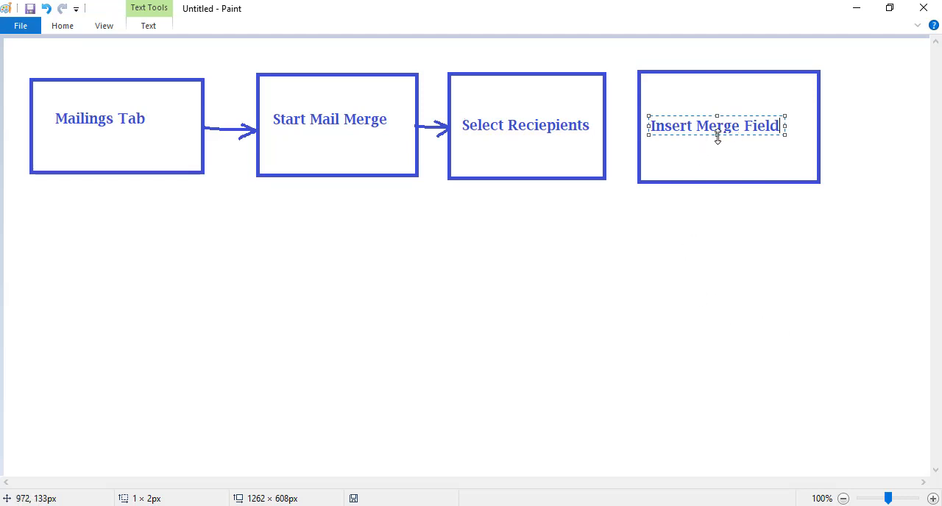
left_click_drag(717, 140, 746, 138)
left_click(711, 244)
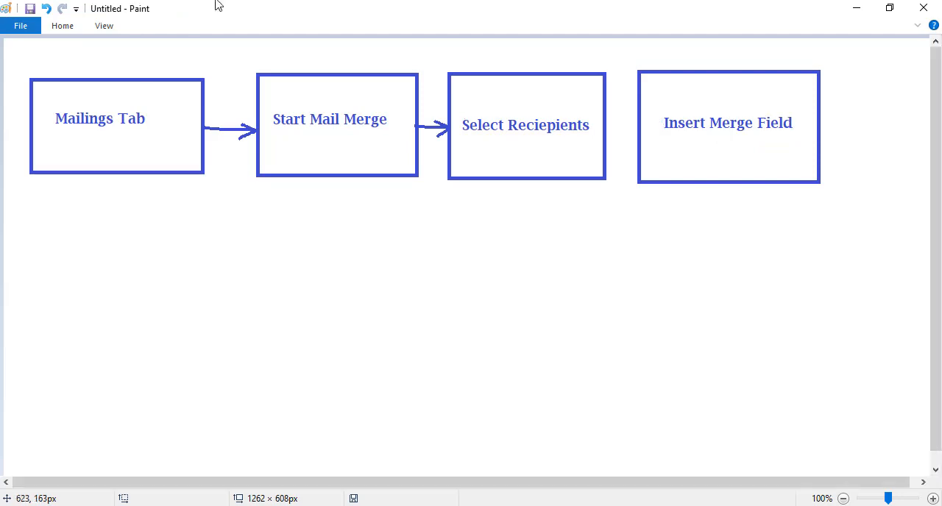
- Draw a freehand pencil arrow from the "Select Reciepients" box to the "Insert Merge Field" box
left_click(63, 27)
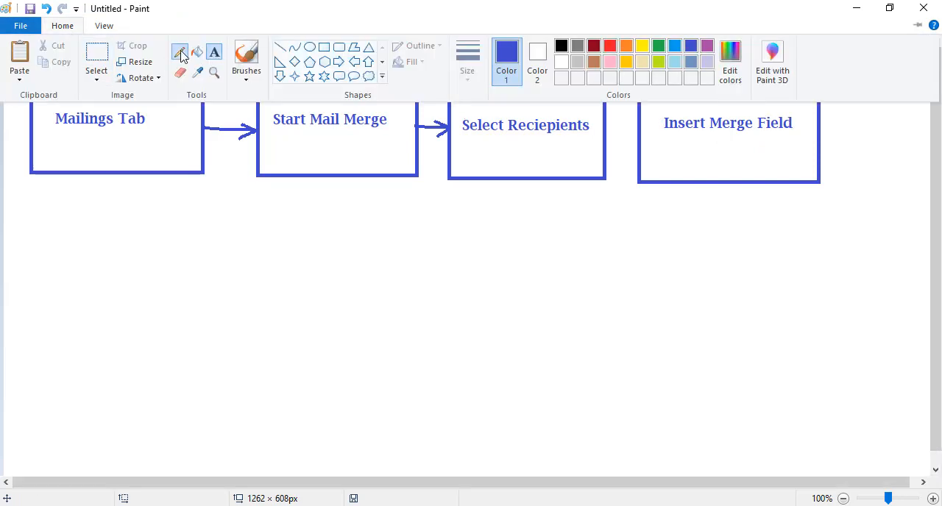
left_click(179, 49)
mouse_move(603, 125)
left_mouse_down()
mouse_move(636, 122)
mouse_move(631, 135)
left_mouse_up()
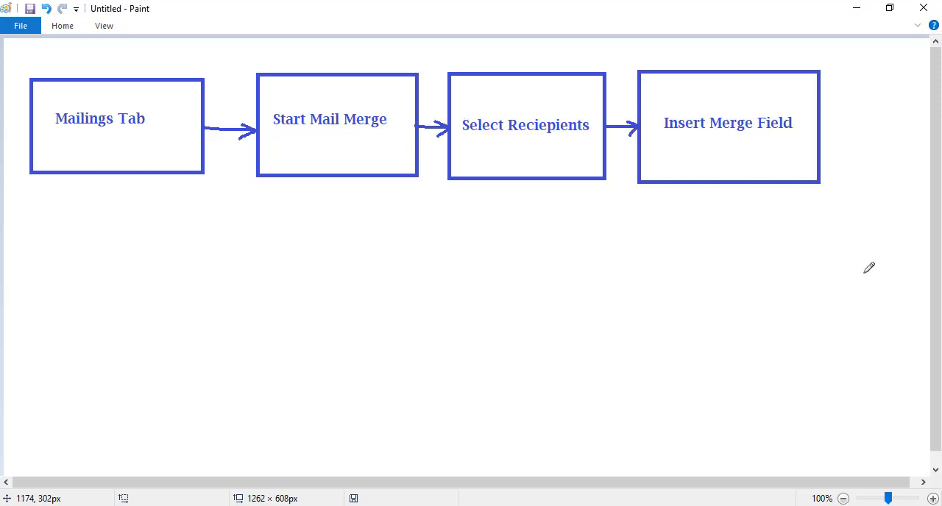
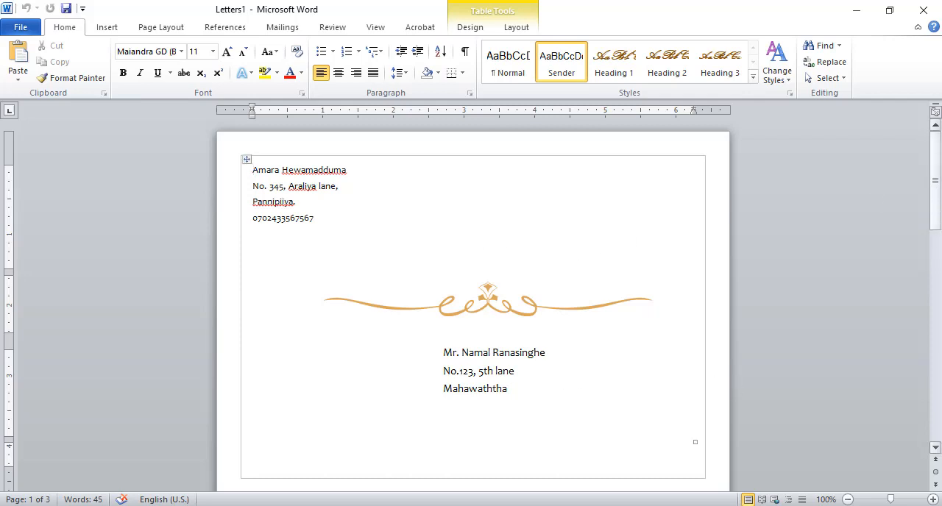
- Open the print settings for the merged Letters1 document, set the copies to 5 and view the available printers
left_click_drag(939, 188, 929, 163)
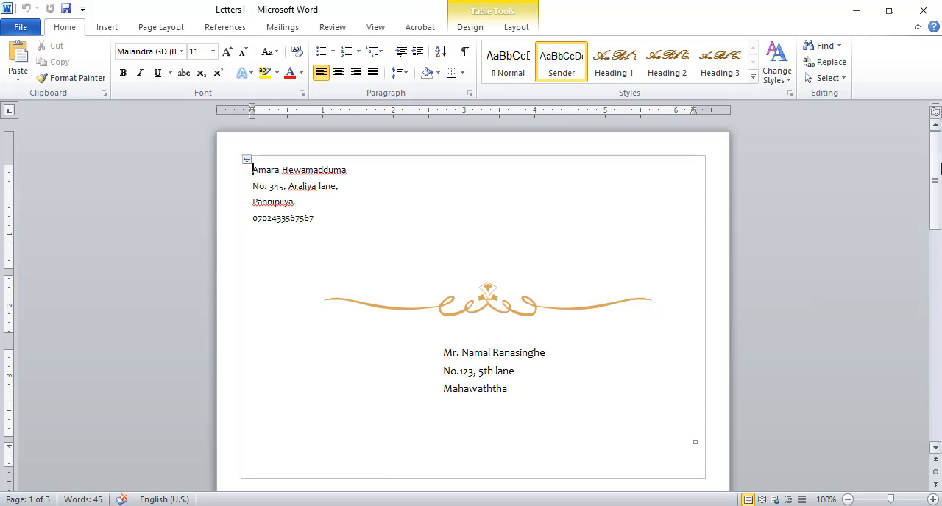
left_click_drag(932, 175, 939, 150)
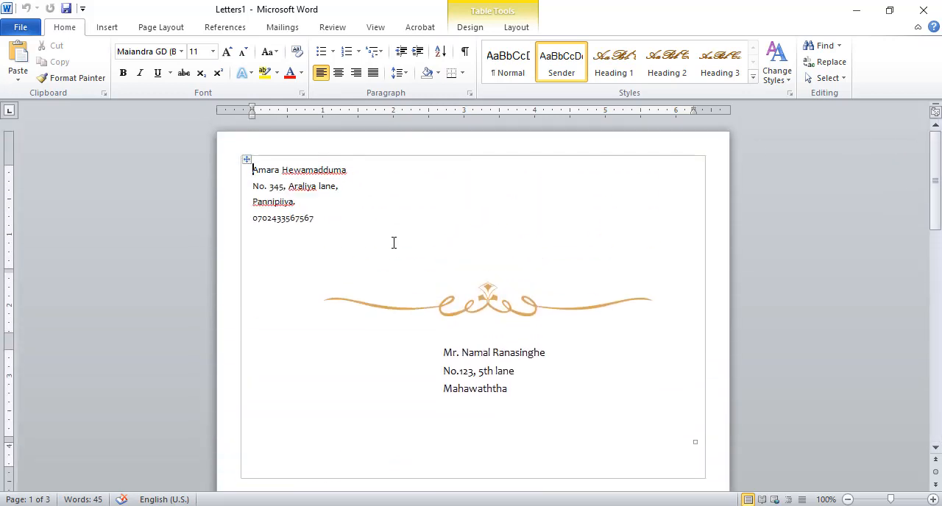
left_click(26, 28)
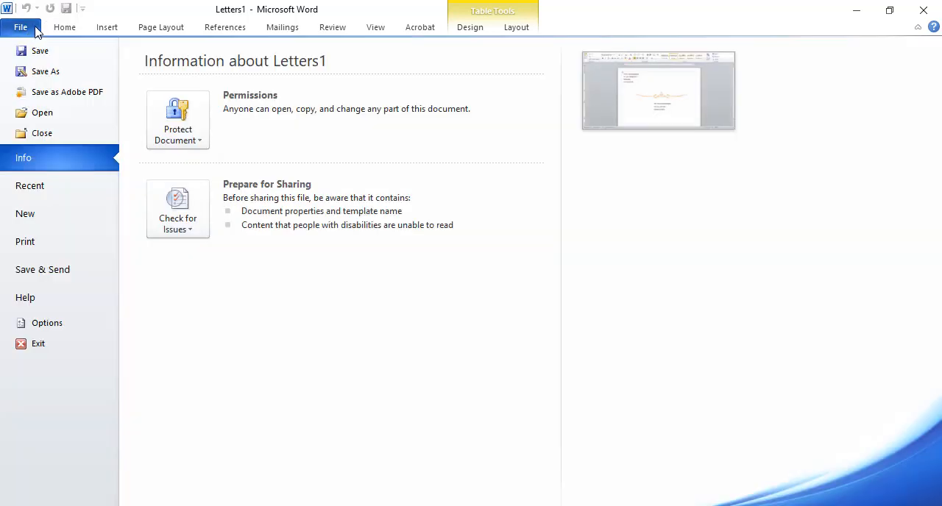
left_click(26, 243)
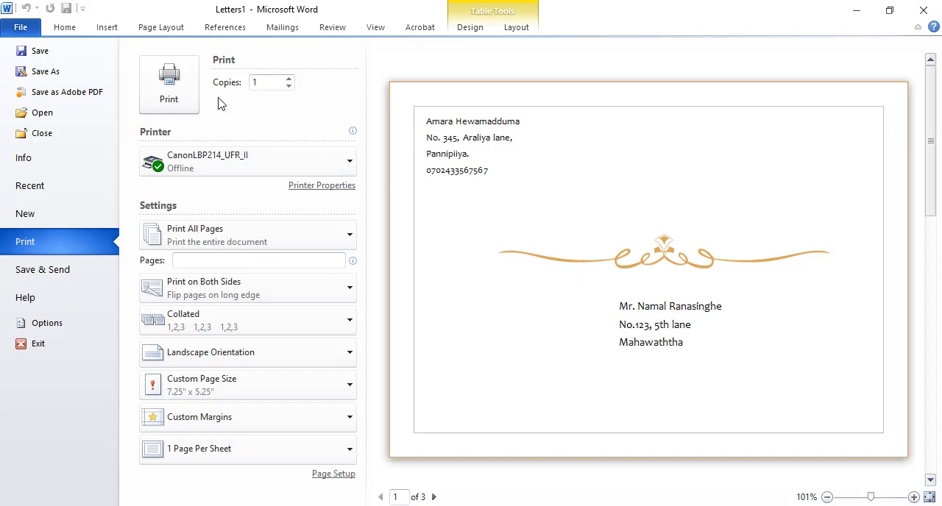
left_click(289, 79)
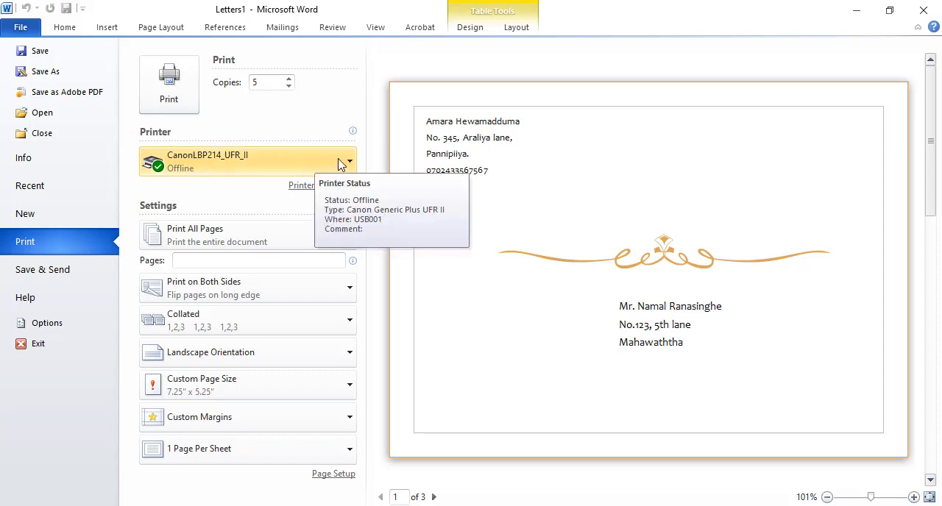
left_click(349, 162)
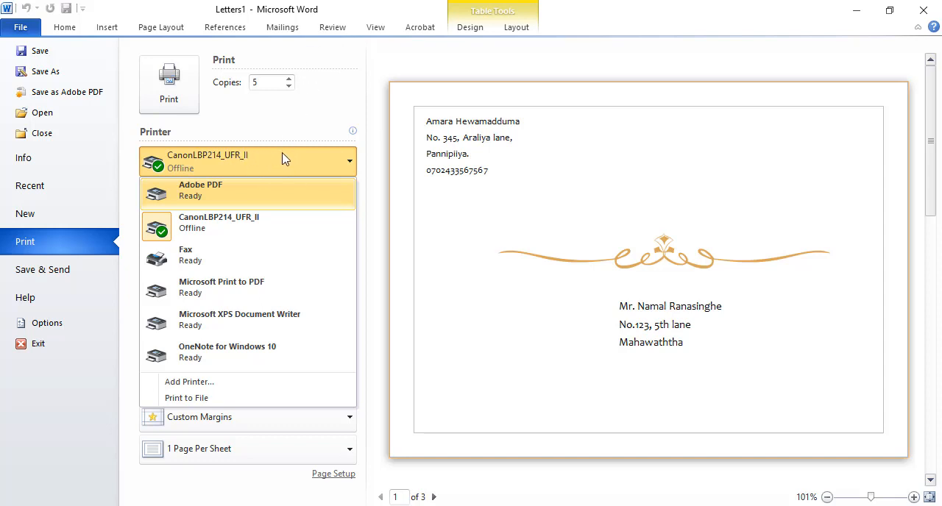
left_click(341, 115)
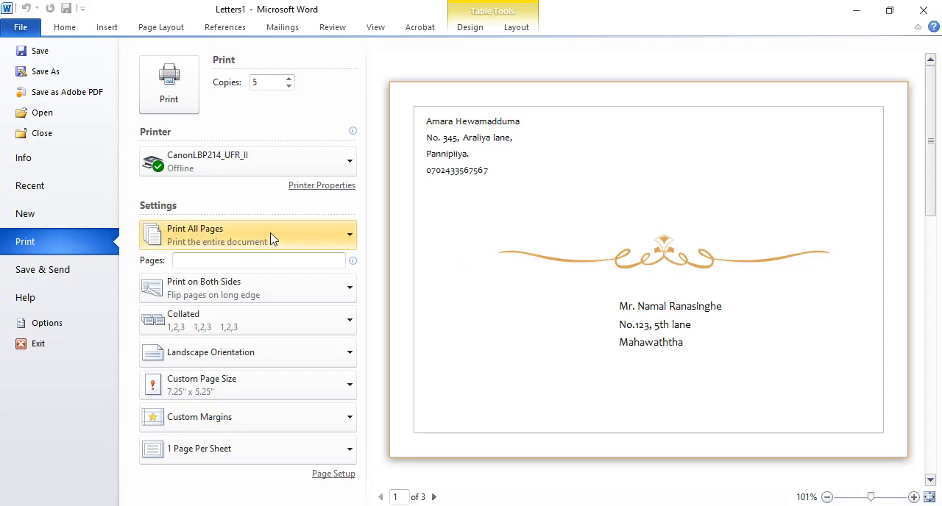
- Review the page range options and set the document to print only the current page
left_click(347, 235)
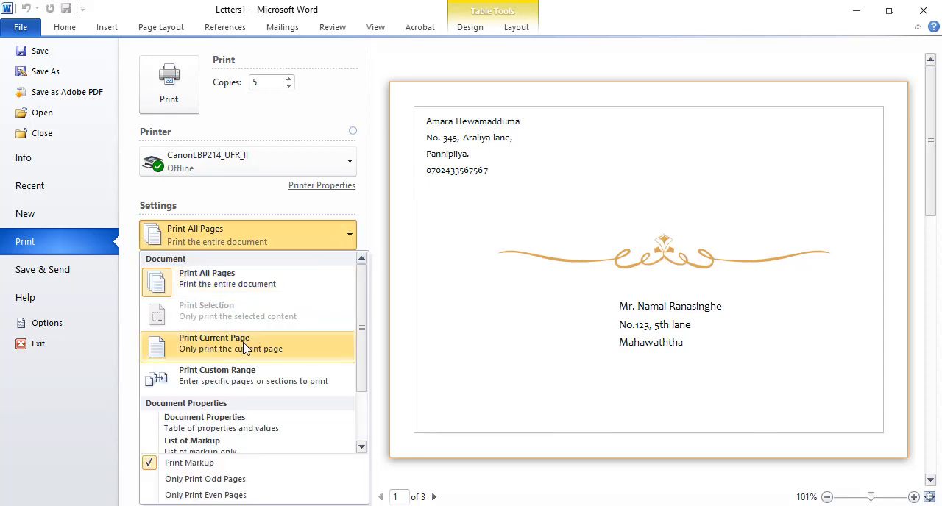
left_click(482, 287)
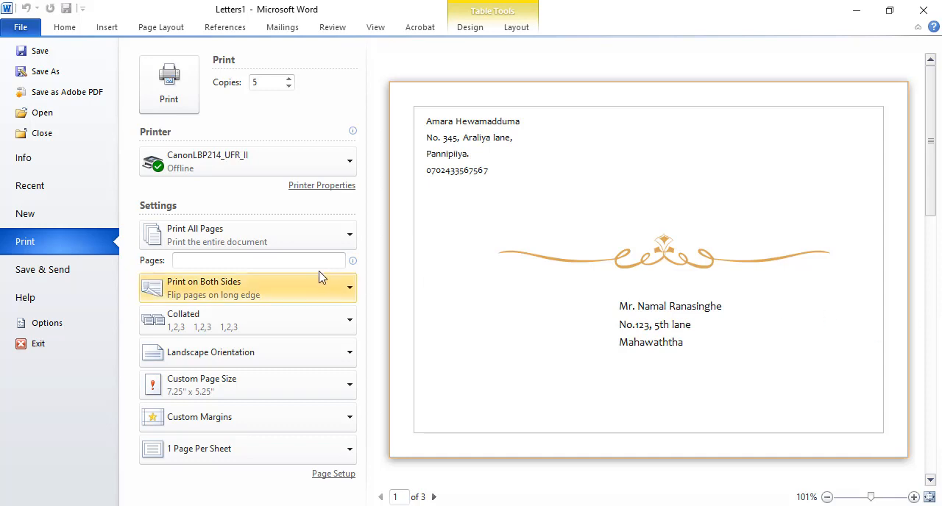
left_click(343, 245)
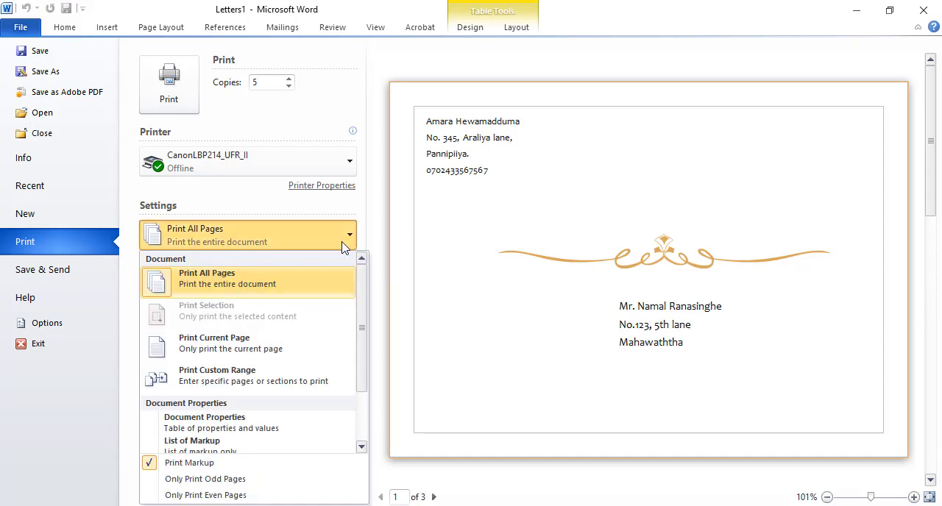
left_click(249, 343)
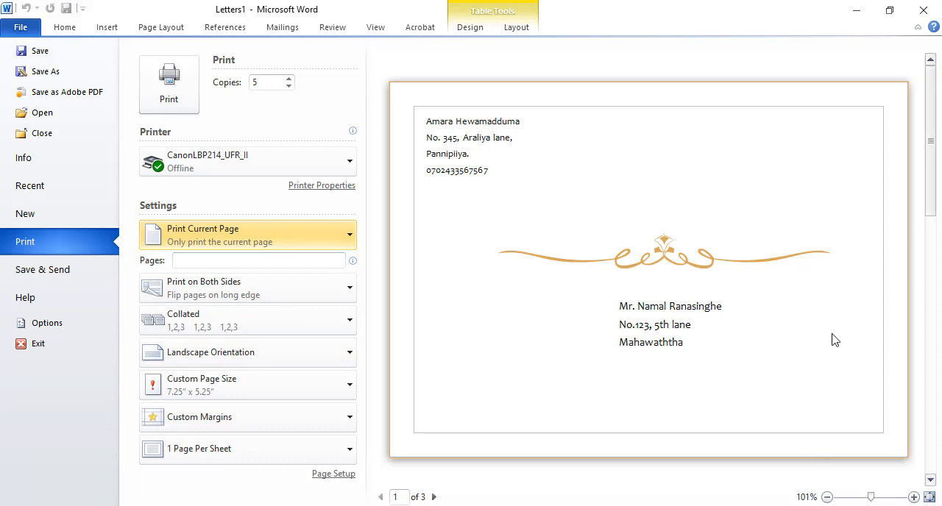
- Set the print range to a custom range of pages 1, 4, 7,9, 10
left_click(350, 242)
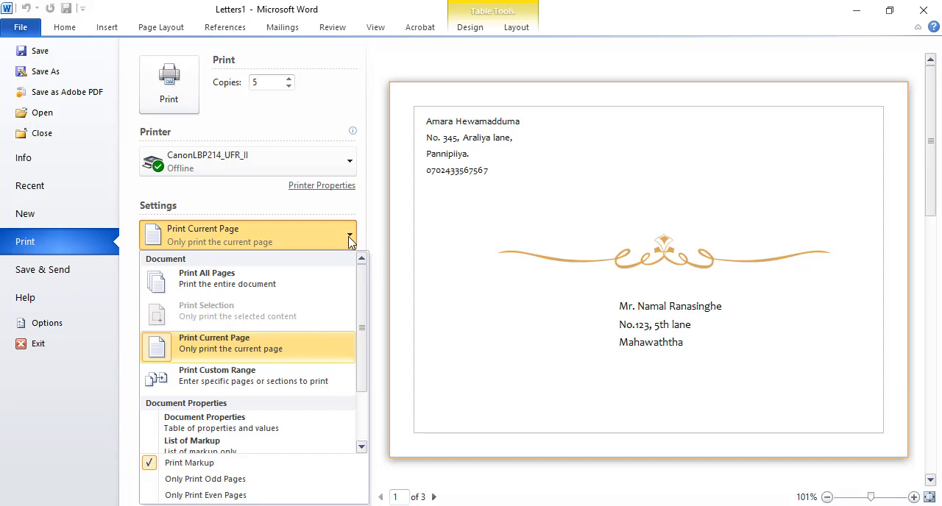
left_click(234, 380)
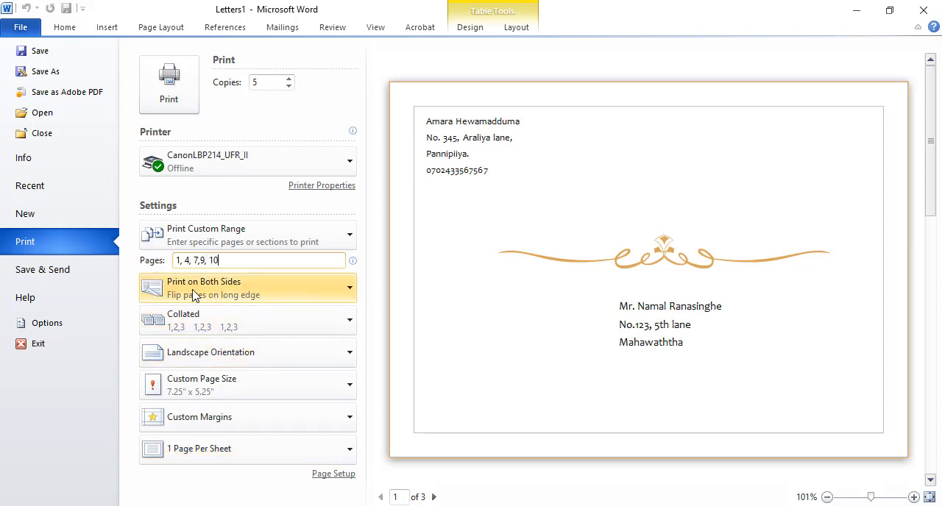
- Examine the one-sided and both-sides printing options without changing the setting
left_click(351, 292)
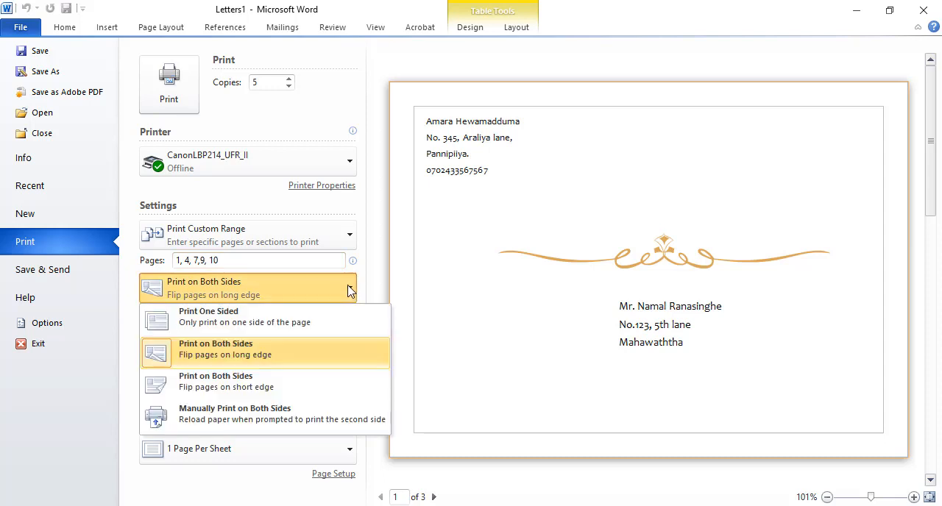
left_click(351, 292)
left_click(350, 291)
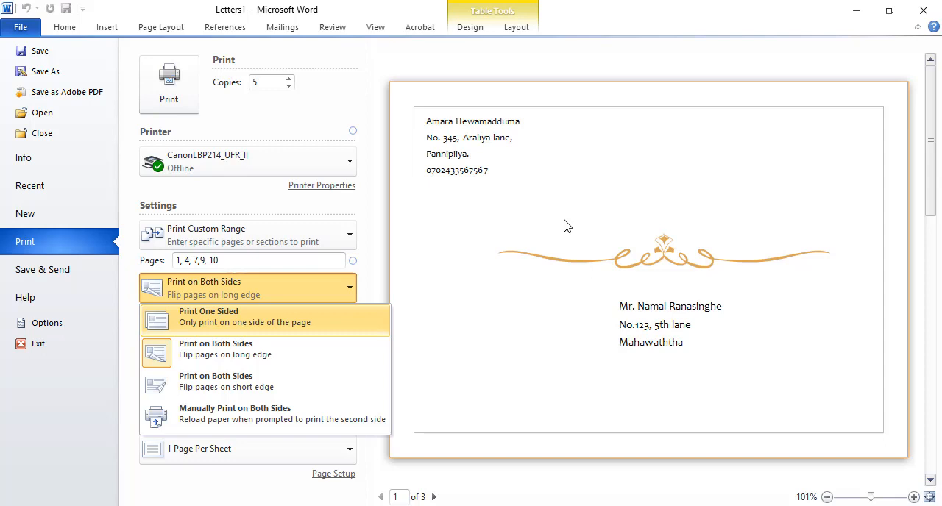
left_click(375, 292)
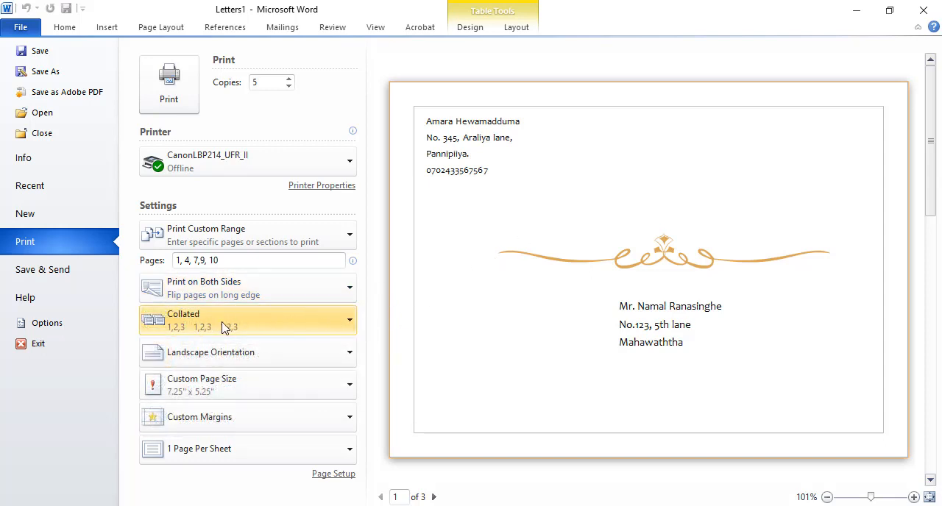
- Compare the collated and uncollated print orders, keep Collated, and look over the print preview
left_click(349, 323)
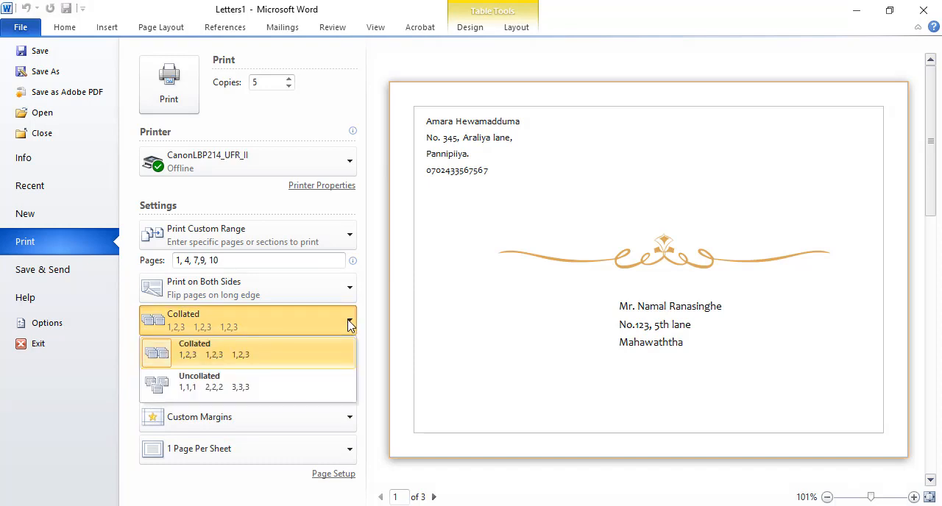
left_click(475, 324)
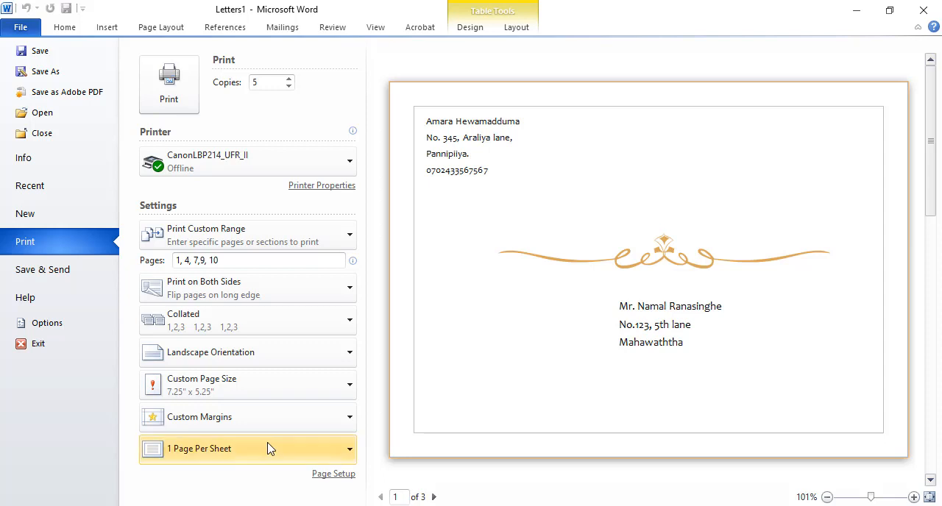
left_click(351, 326)
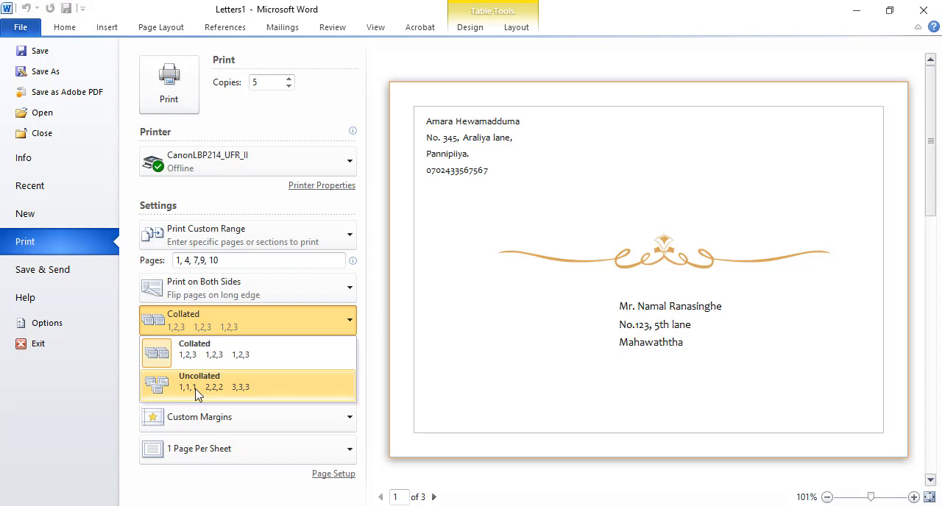
left_click(228, 361)
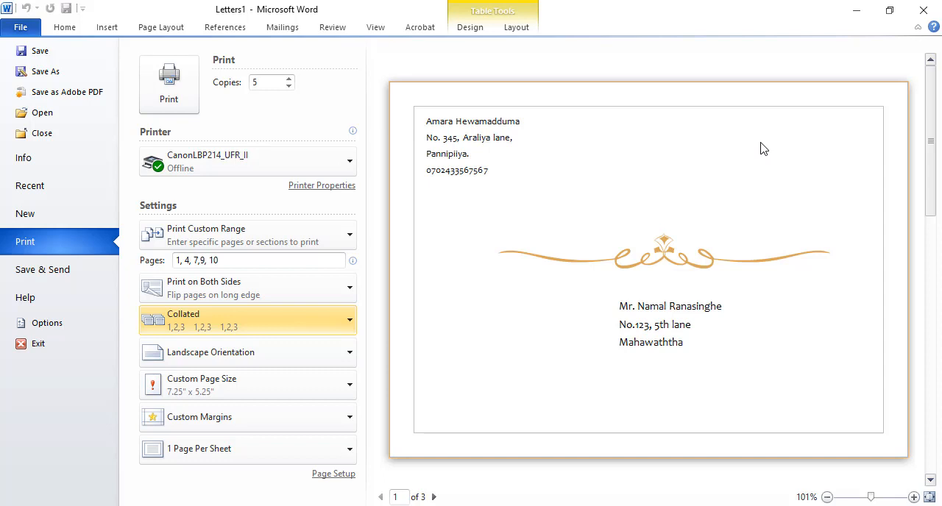
left_click_drag(932, 107, 931, 139)
left_click_drag(930, 243, 932, 257)
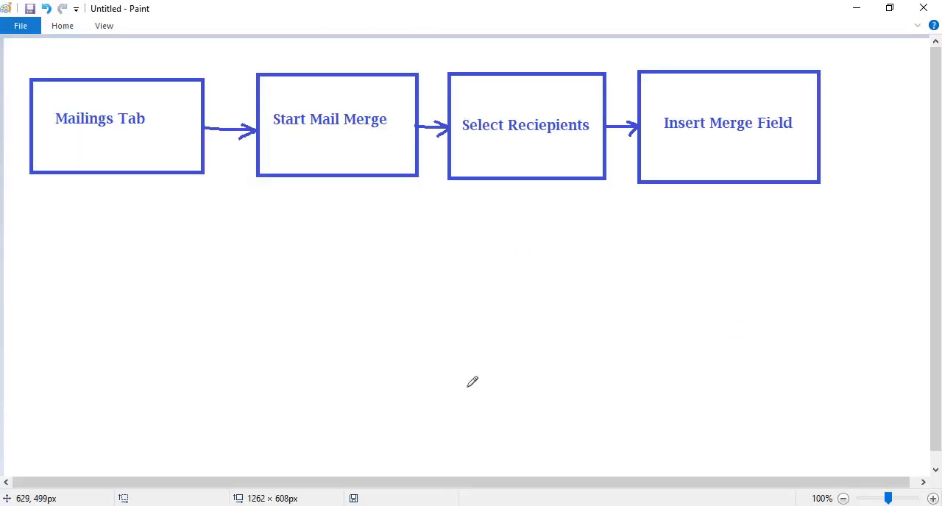
- Switch to Paint and erase the labels in the first two flowchart boxes and the arrow leading to the third box
left_click(63, 26)
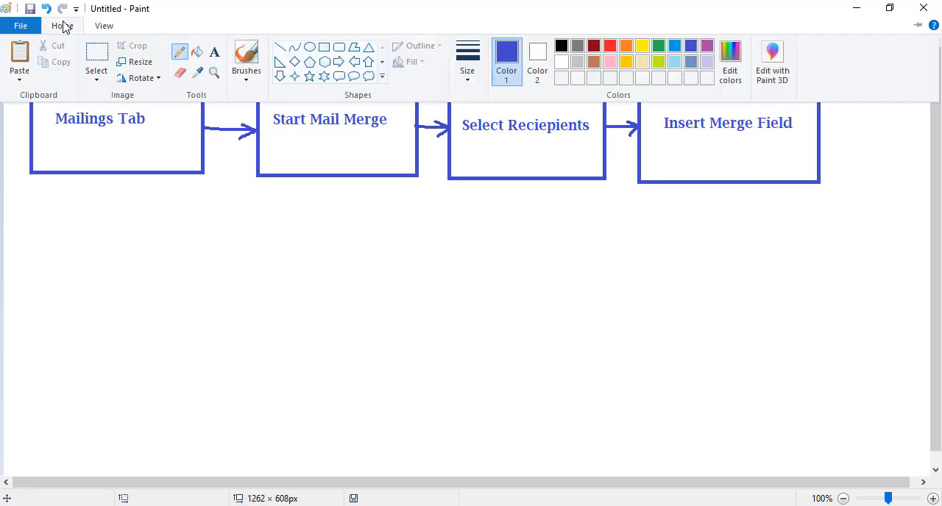
left_click(180, 72)
left_click_drag(61, 120, 157, 120)
mouse_move(276, 120)
left_mouse_down()
mouse_move(440, 119)
mouse_move(450, 141)
mouse_move(462, 114)
mouse_move(454, 79)
mouse_move(527, 72)
mouse_move(490, 131)
mouse_move(495, 165)
mouse_move(552, 179)
mouse_move(582, 154)
mouse_move(638, 185)
mouse_move(460, 174)
mouse_move(476, 113)
mouse_move(729, 97)
mouse_move(766, 80)
mouse_move(551, 156)
mouse_move(415, 285)
left_mouse_up()
key("ctrl+z")
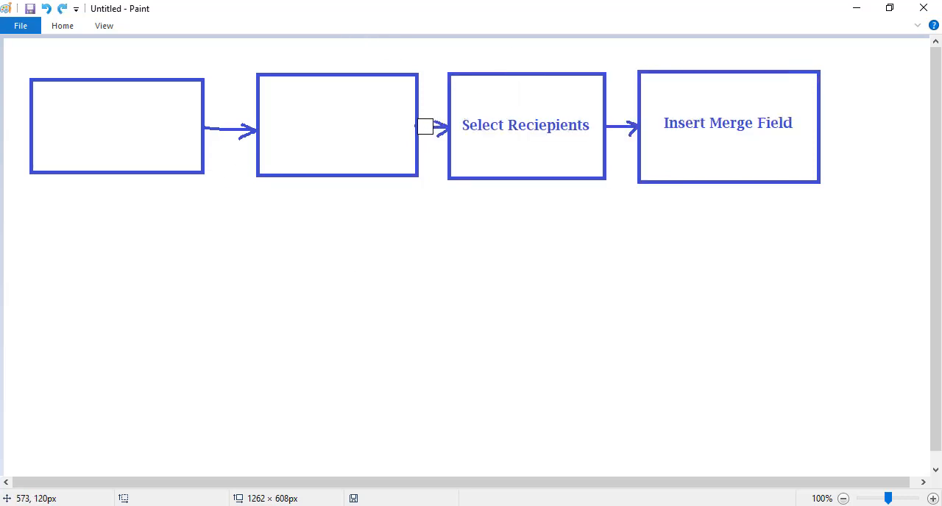
mouse_move(428, 127)
left_mouse_down()
mouse_move(451, 96)
mouse_move(444, 129)
mouse_move(478, 169)
mouse_move(450, 174)
left_mouse_up()
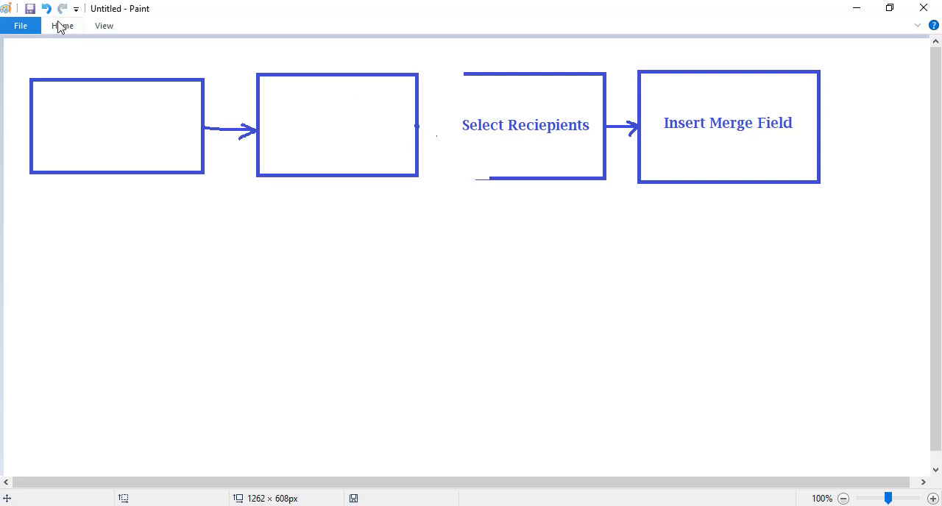
- Select the area covering the remains of the third box and the "Insert Merge Field" box and delete it
left_click(63, 26)
left_click_drag(456, 58, 834, 210)
key("Delete")
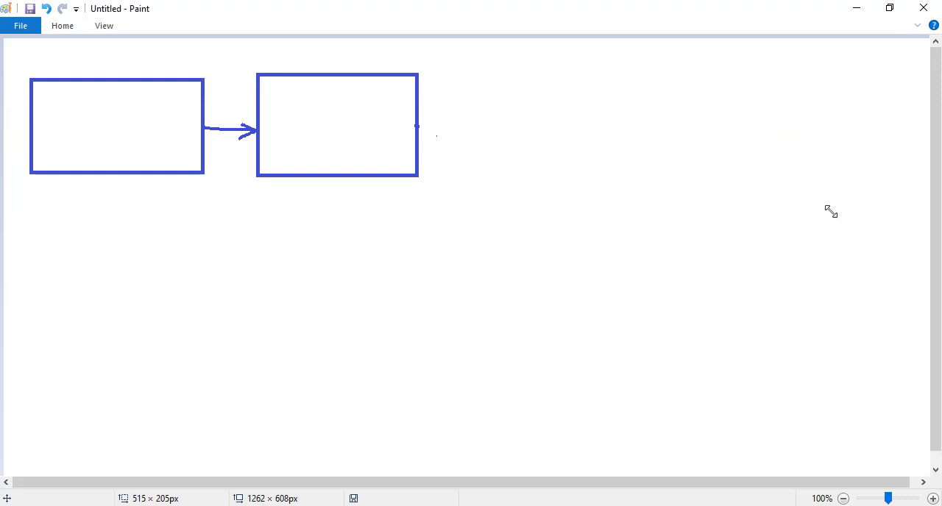
- Label the first flowchart box "Open the document" and shift the text slightly upward inside the box
left_click(63, 27)
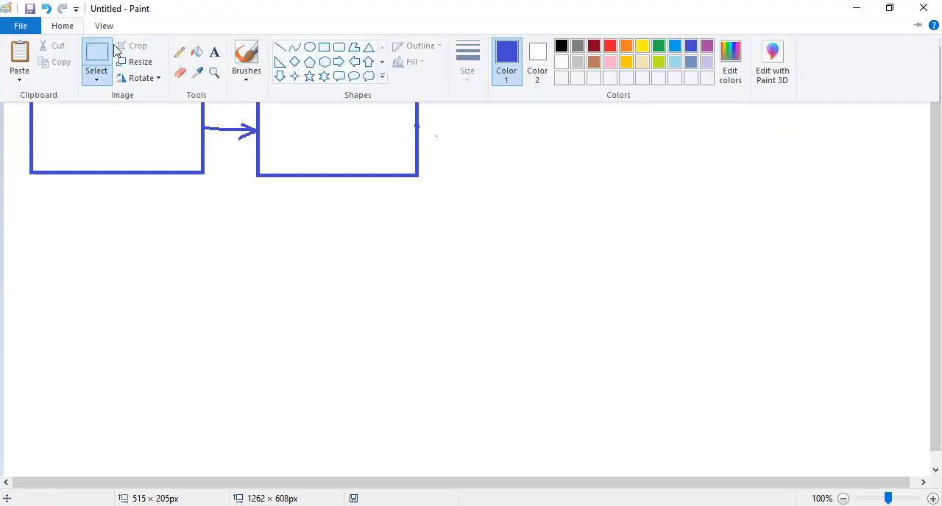
left_click(215, 55)
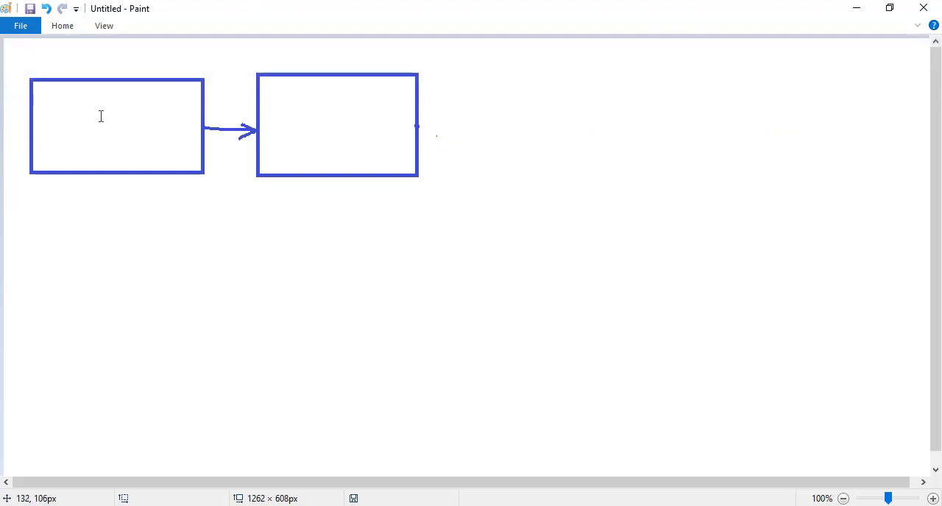
left_click(60, 126)
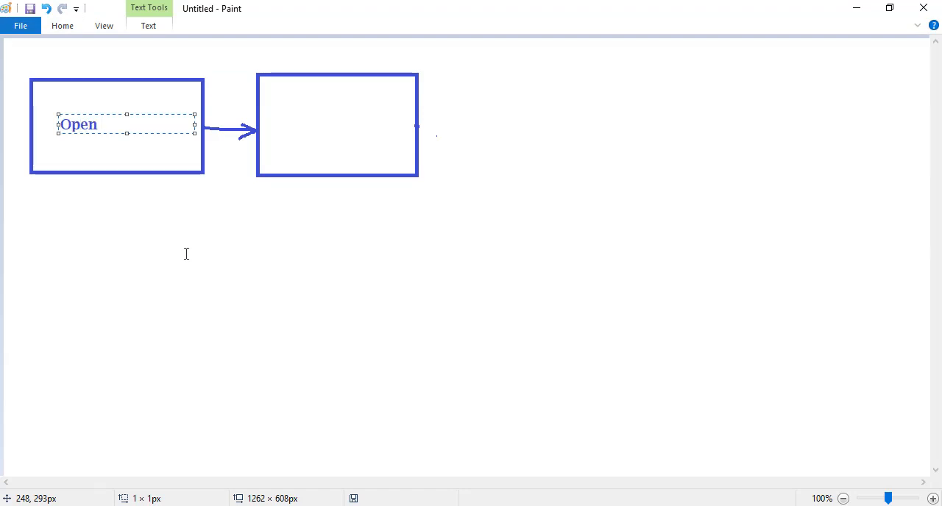
type("Open the do")
type("cument")
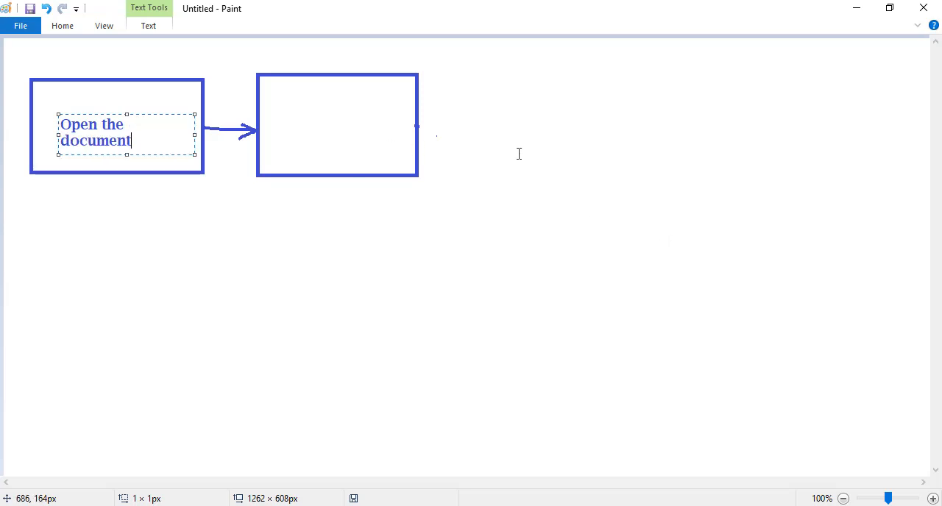
left_click_drag(196, 137, 191, 137)
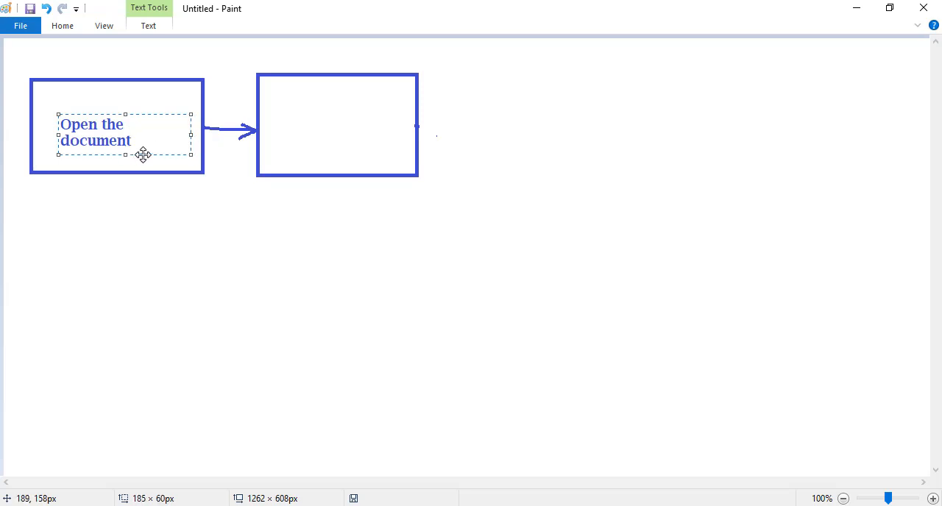
left_click_drag(143, 154, 140, 144)
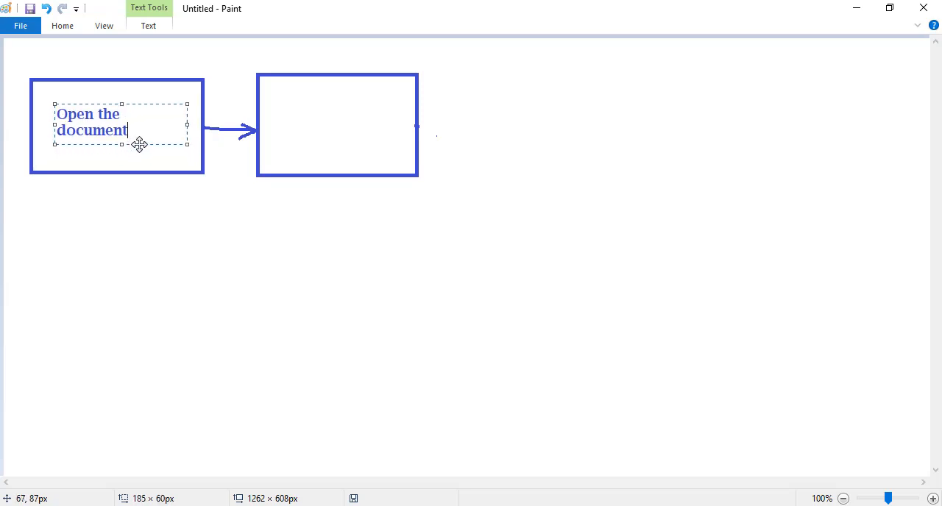
left_click(291, 130)
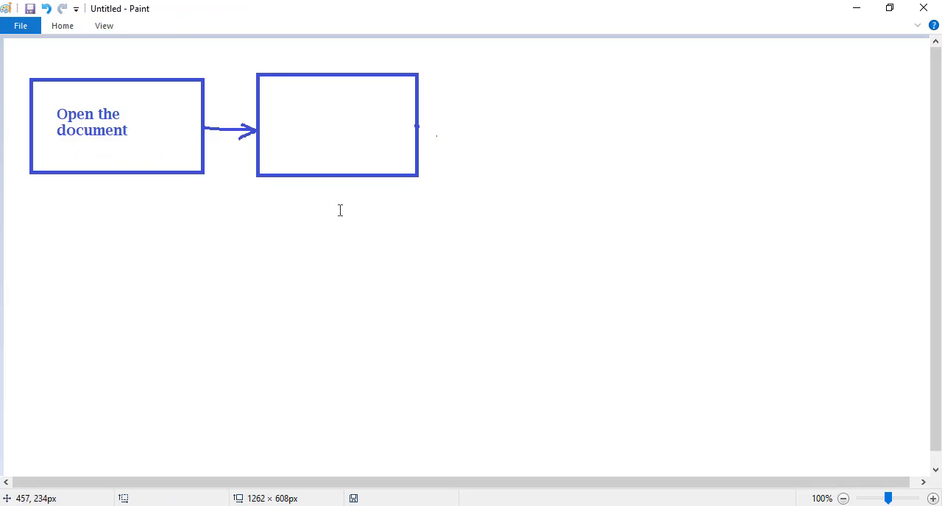
- Label the second flowchart box "File Tab" and move the text toward the middle of the box
left_click(287, 123)
left_click_drag(319, 130, 304, 140)
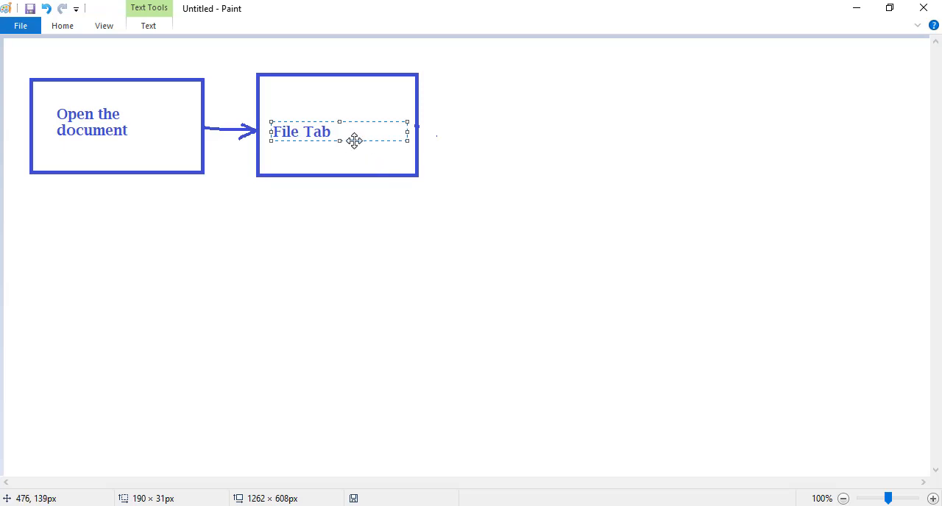
left_click_drag(353, 140, 381, 134)
left_click(297, 138)
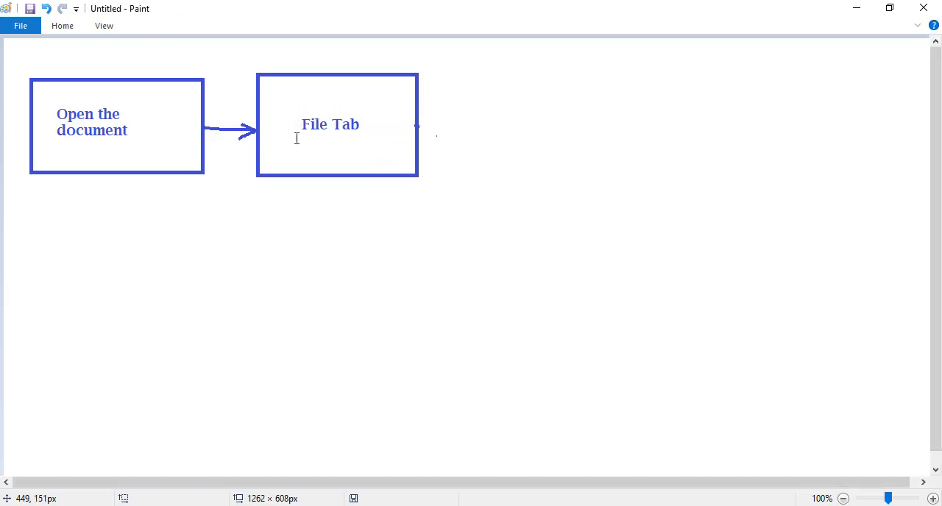
- Draw a third flowchart rectangle, about 227 × 147 px, beyond the "File Tab" box and roughly level with it
left_click(62, 26)
left_click(323, 46)
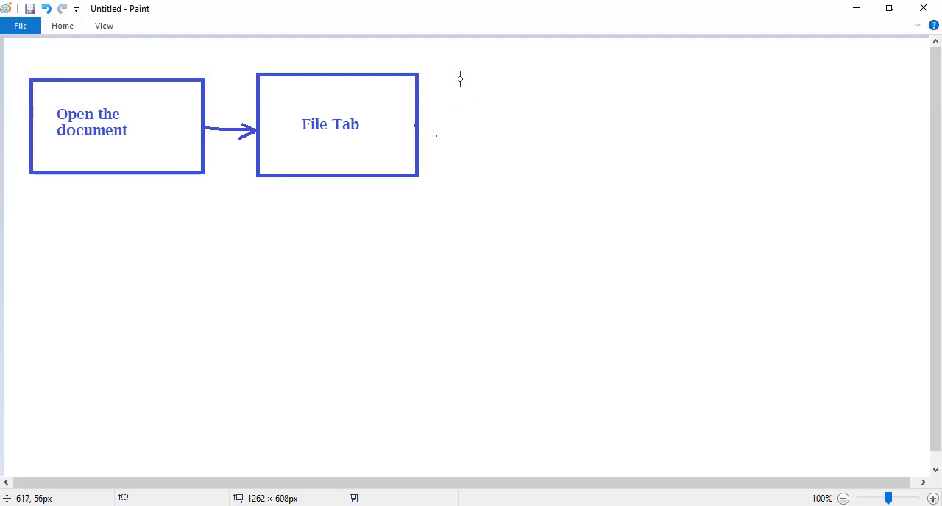
left_click_drag(462, 72, 630, 180)
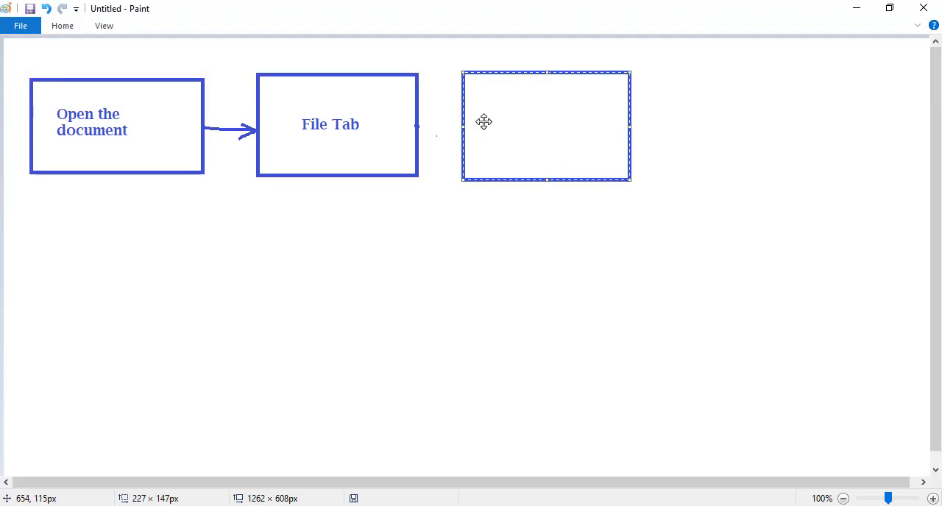
- Label the third flowchart box "Print" and shift the text toward the middle of the box
left_click(63, 24)
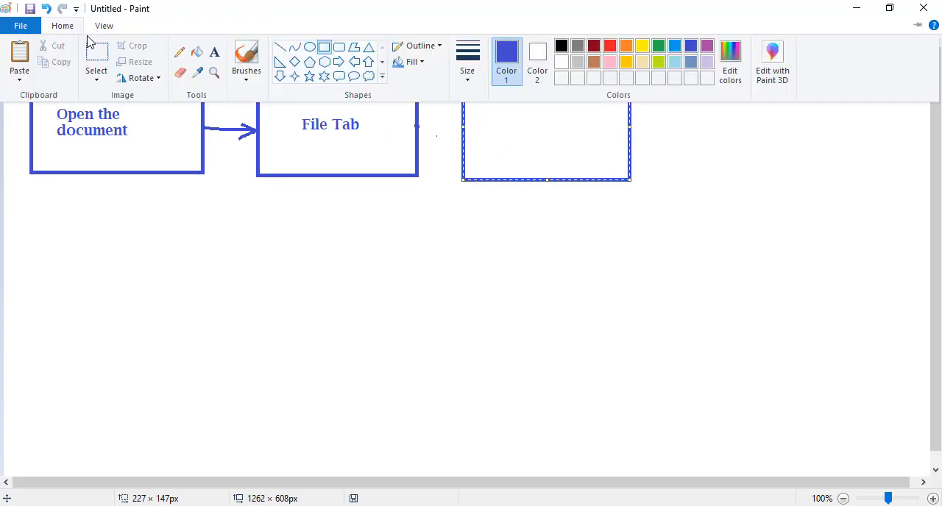
left_click(213, 51)
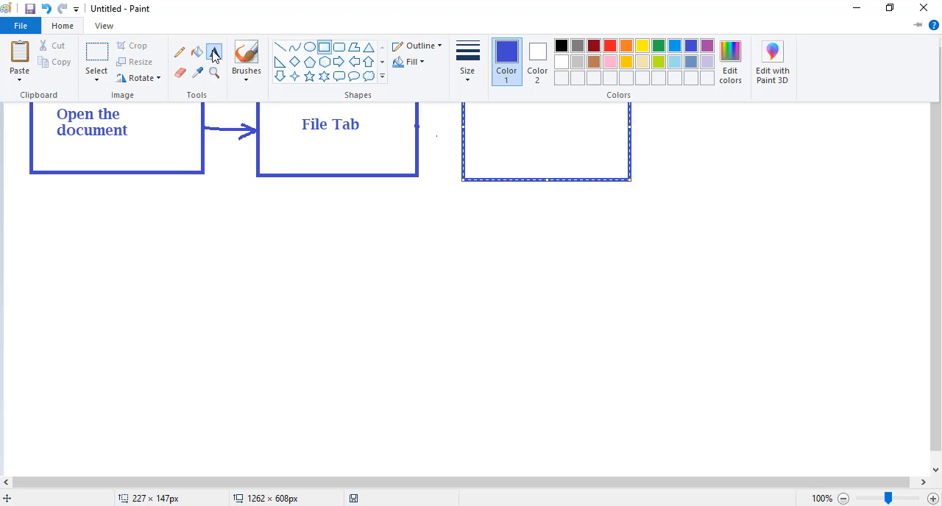
left_click(497, 130)
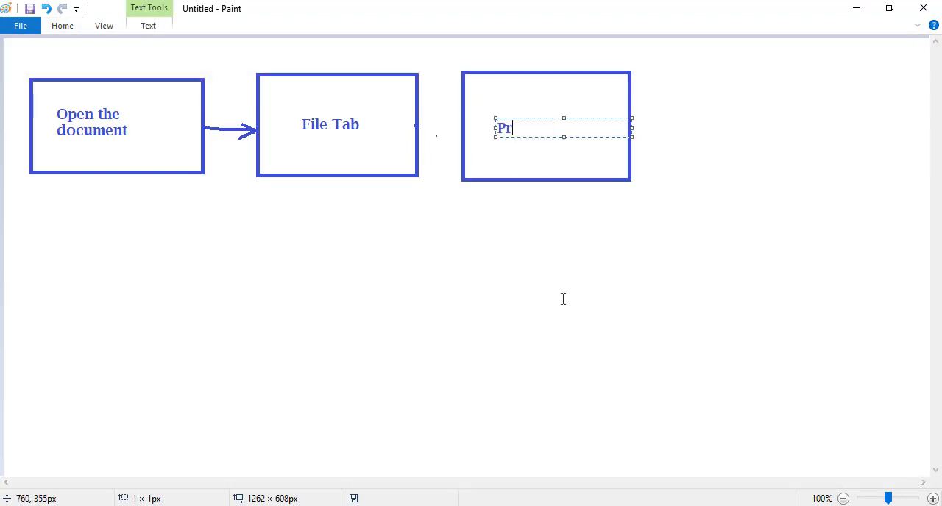
type("Print")
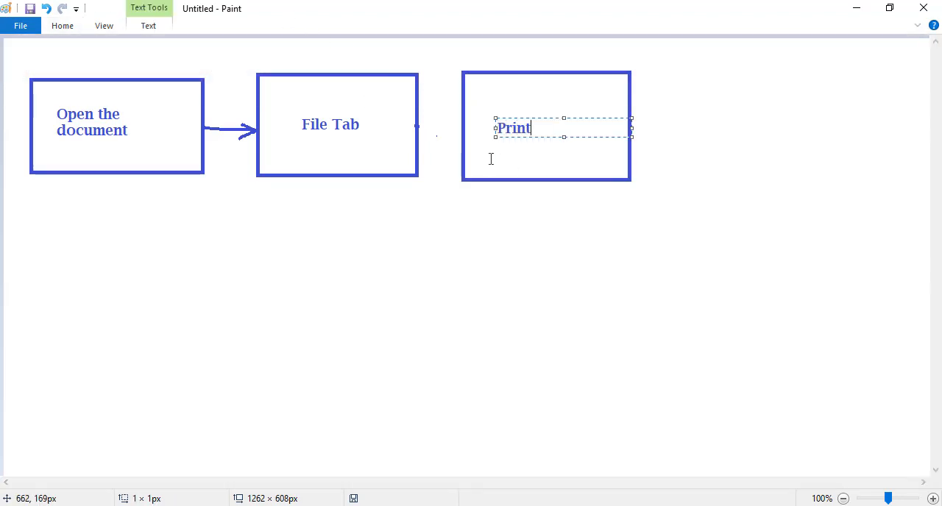
left_click_drag(592, 139, 612, 133)
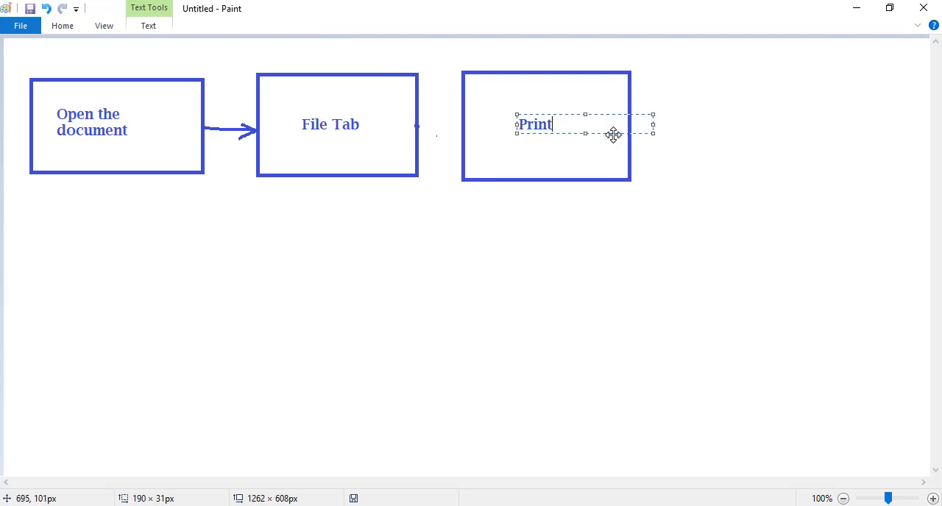
left_click(452, 170)
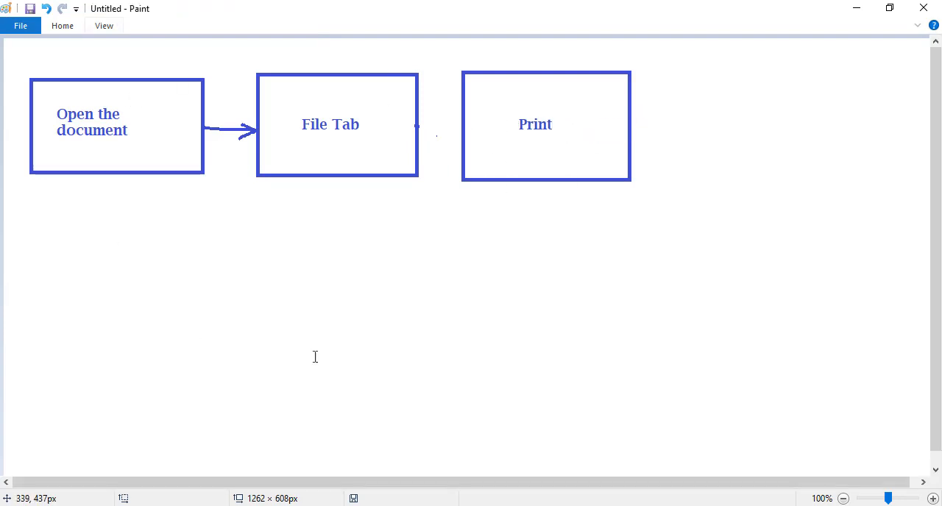
- Display the drawing tools to continue the flowchart
left_click(62, 28)
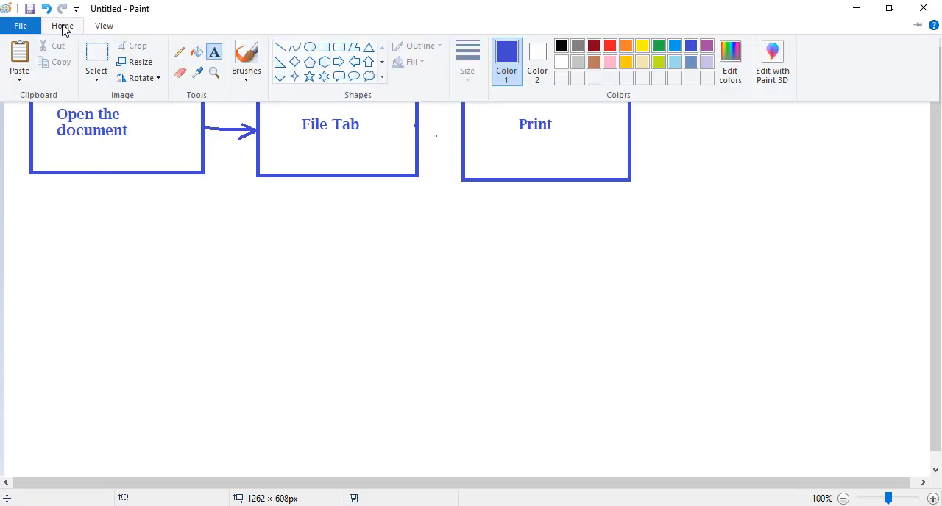